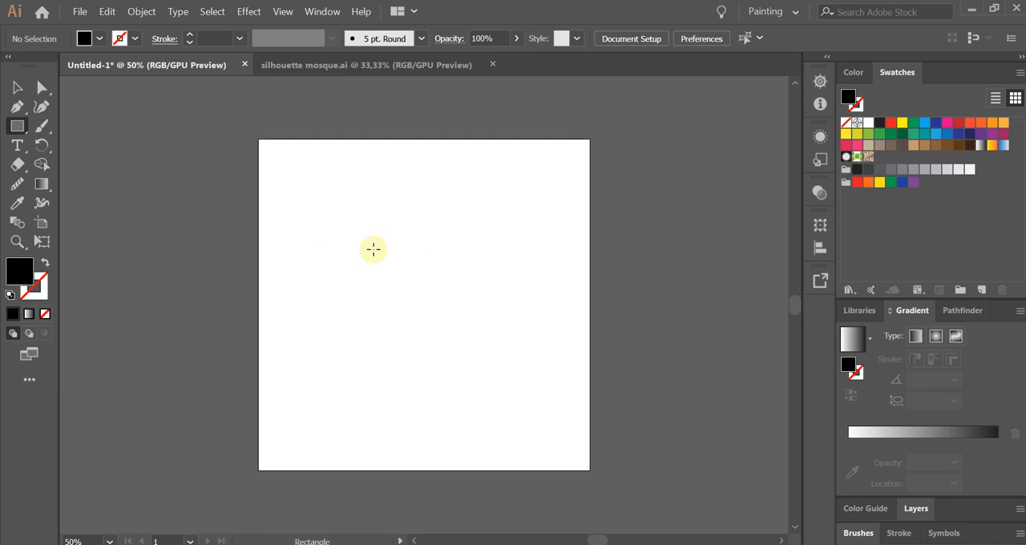
# Create a black rectangle 20 cm wide and 20 cm high with the Rectangle tool.
pyautogui.click(373, 249)
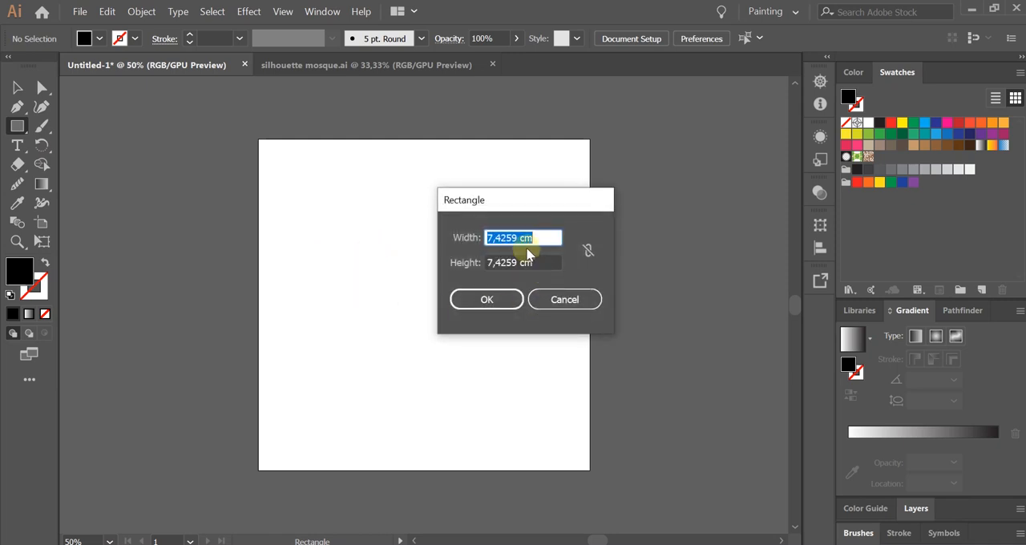
pyautogui.press('Tab')
pyautogui.write('20')
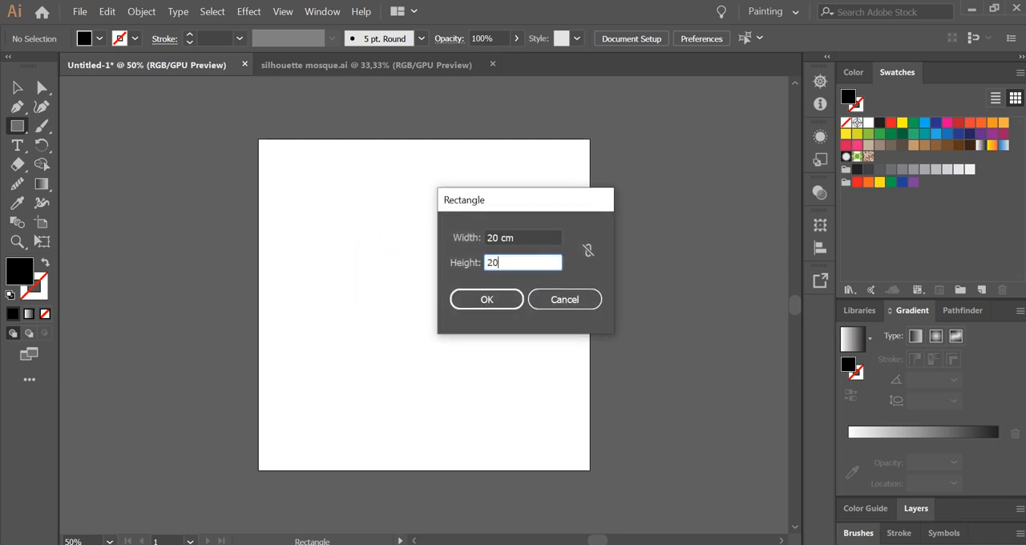
pyautogui.click(470, 299)
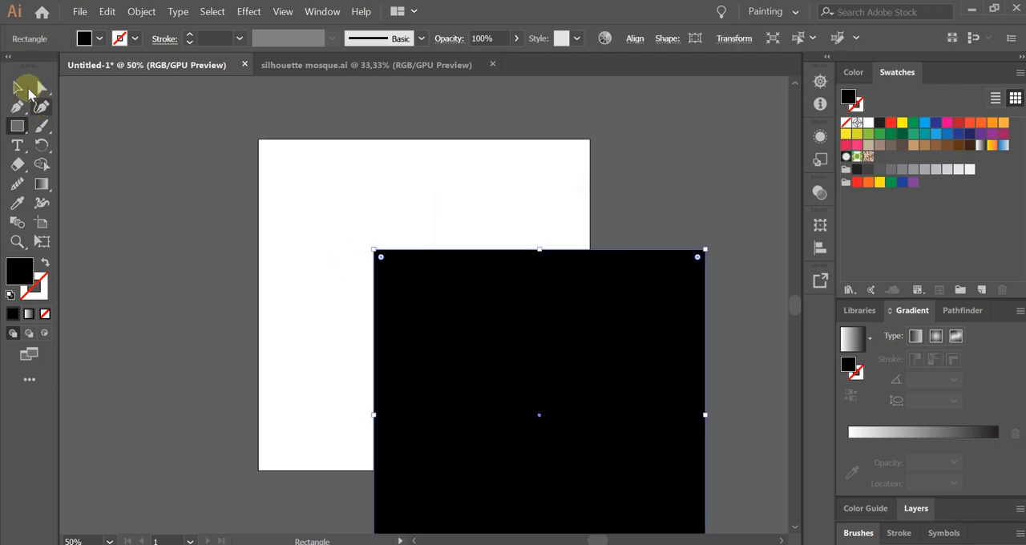
# Centre the black square horizontally and vertically on the artboard so it covers it.
pyautogui.click(17, 87)
pyautogui.moveTo(581, 344); pyautogui.dragTo(543, 242)
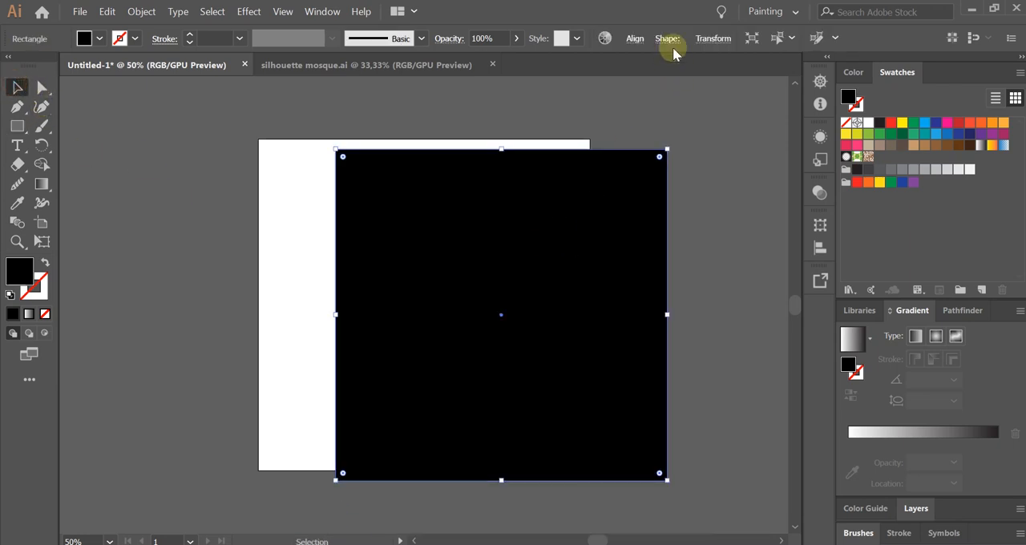
pyautogui.click(634, 38)
pyautogui.click(502, 83)
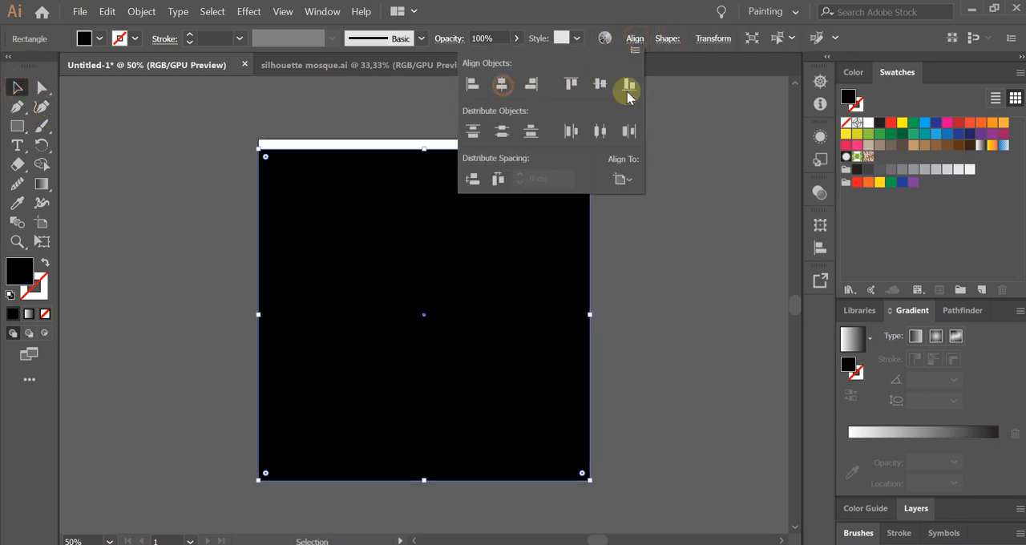
pyautogui.click(606, 83)
pyautogui.click(656, 258)
pyautogui.click(655, 258)
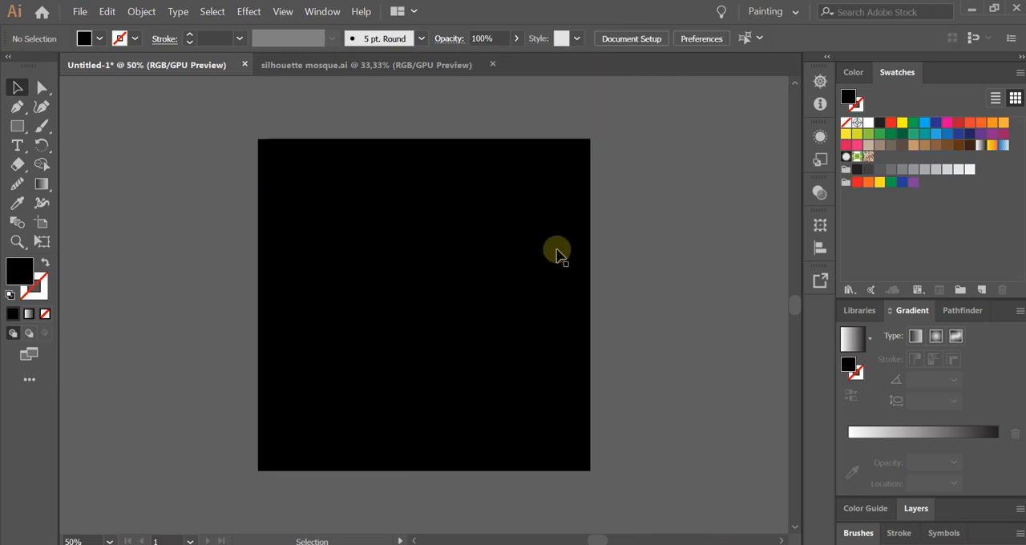
# Fill the black square with the default white-to-black linear gradient at a 90° angle.
pyautogui.click(486, 247)
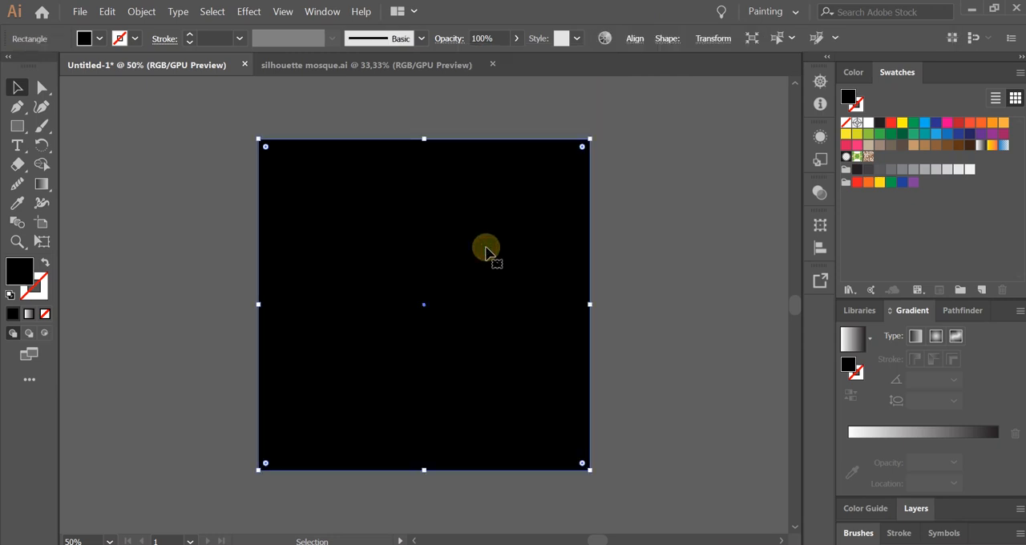
pyautogui.click(850, 343)
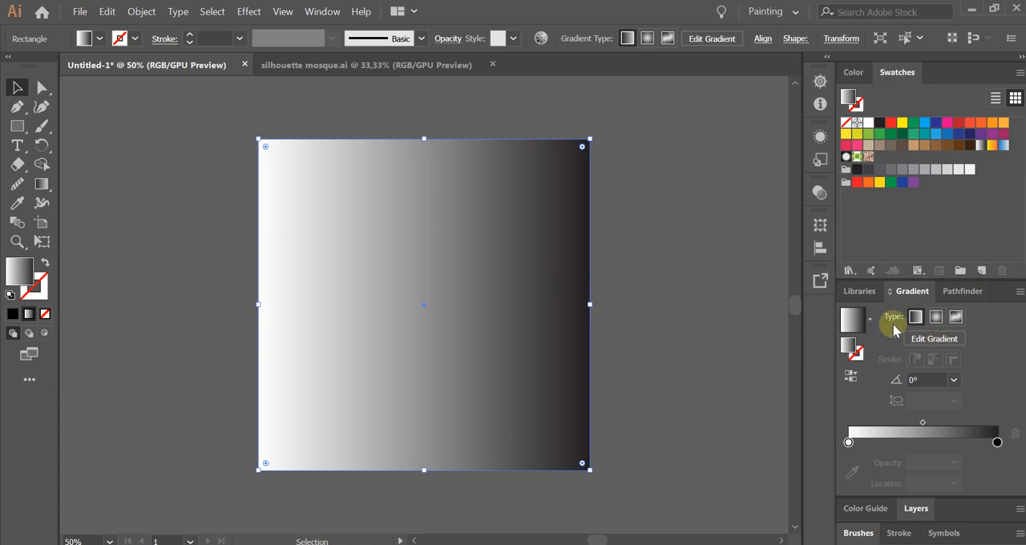
pyautogui.click(953, 379)
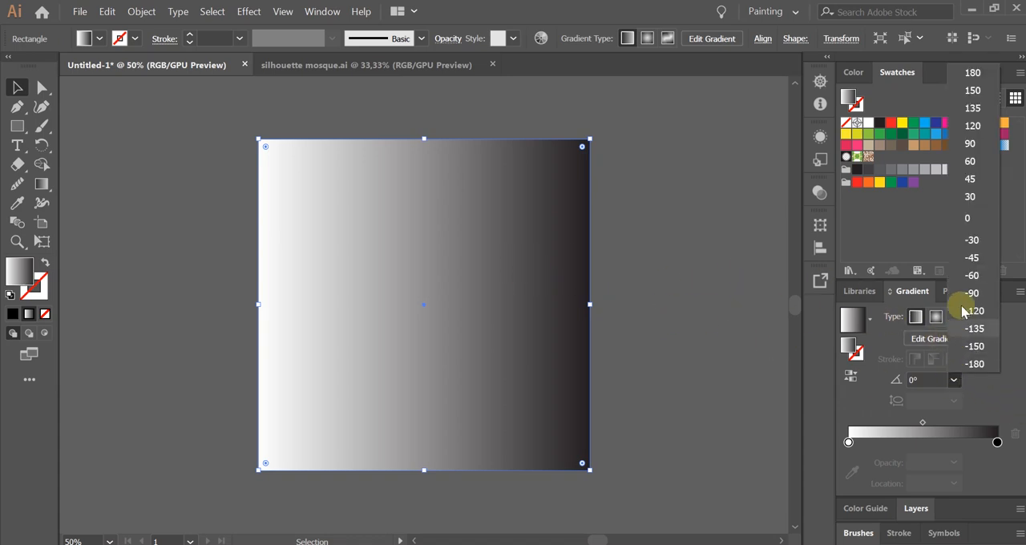
pyautogui.click(970, 144)
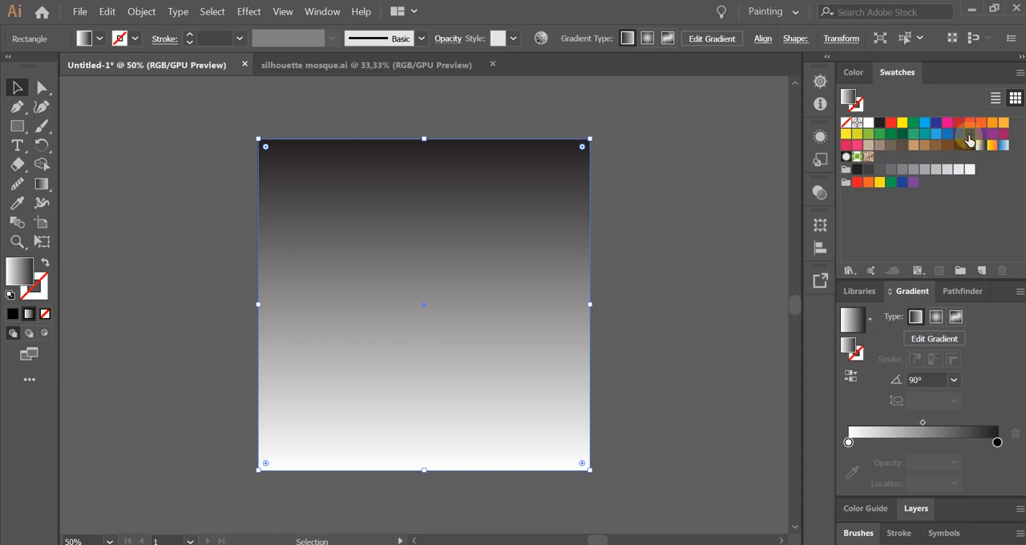
# Recolour the gradient stops, using the dark blue swatch for the black end and the purple swatch for the white end.
pyautogui.moveTo(968, 138); pyautogui.dragTo(998, 445)
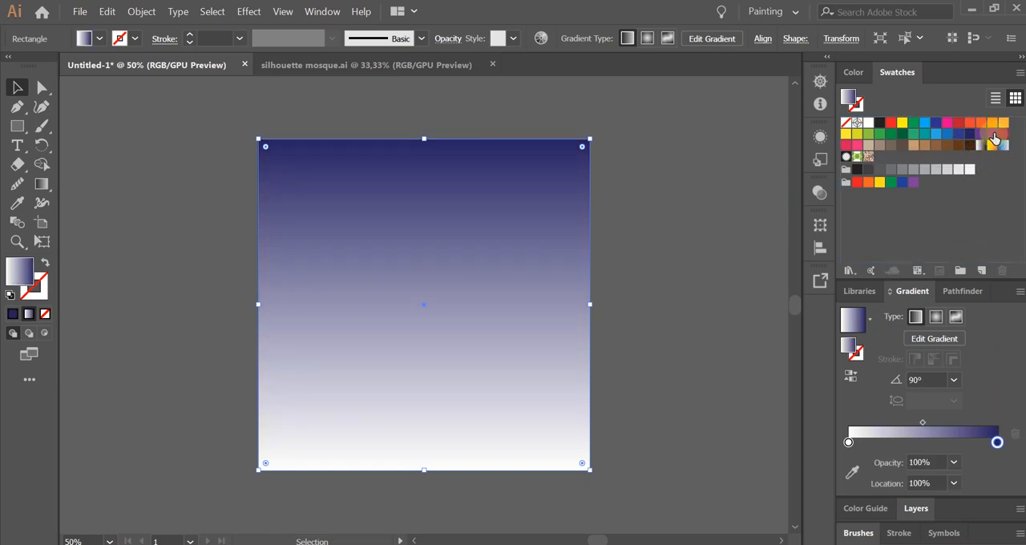
pyautogui.moveTo(993, 135); pyautogui.dragTo(848, 444)
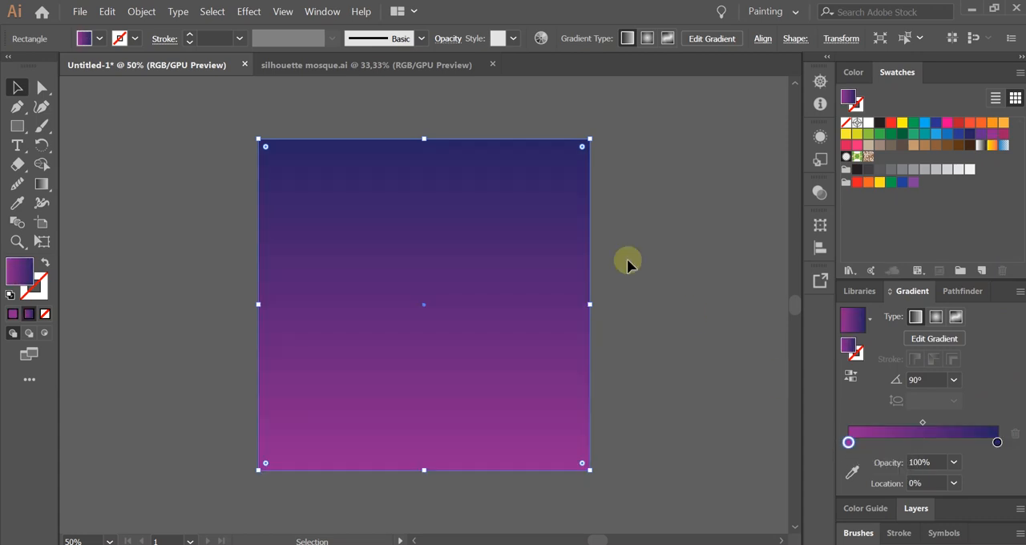
pyautogui.click(673, 282)
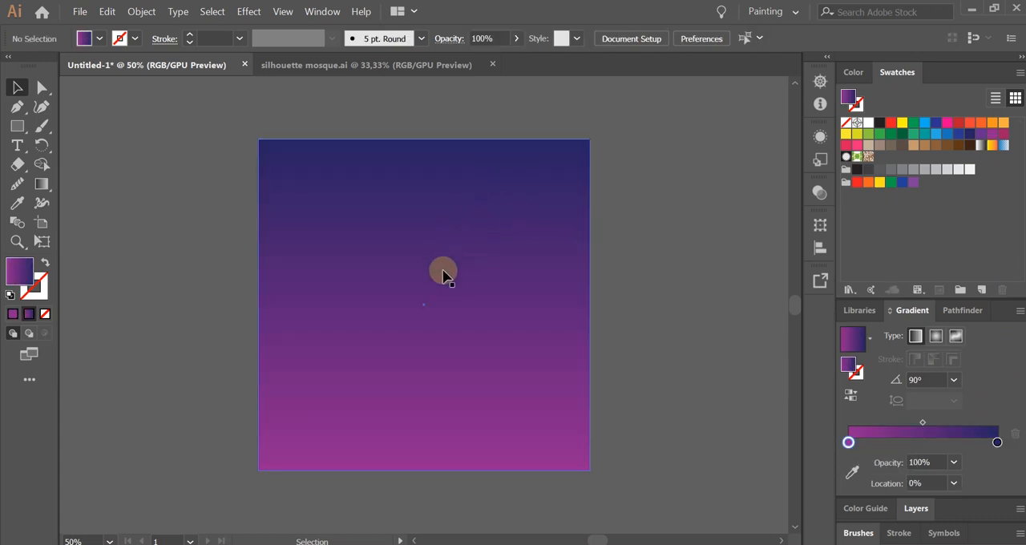
# Change the square's dark blue gradient stop to a very dark purple with green at 0 and reduced blue.
pyautogui.click(524, 339)
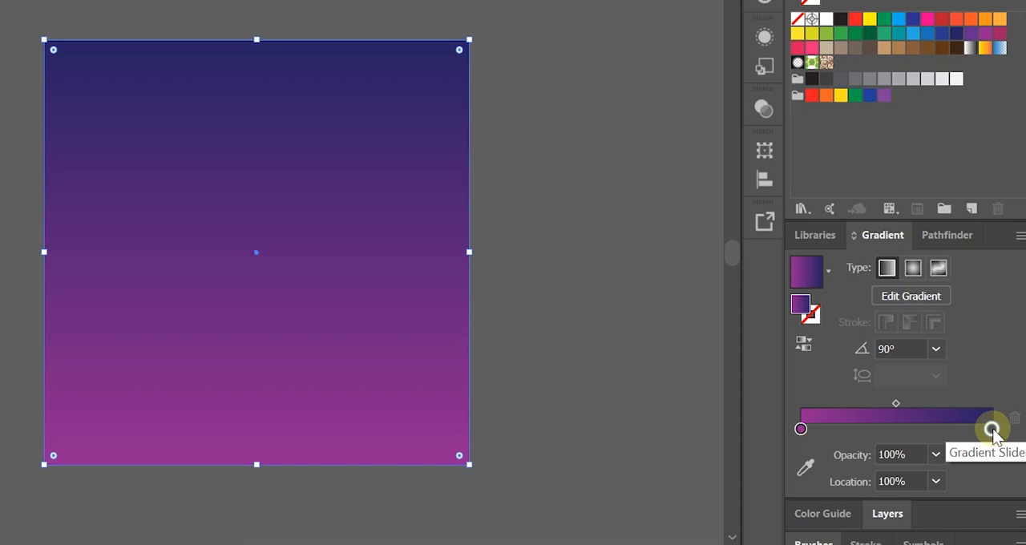
pyautogui.doubleClick(992, 430)
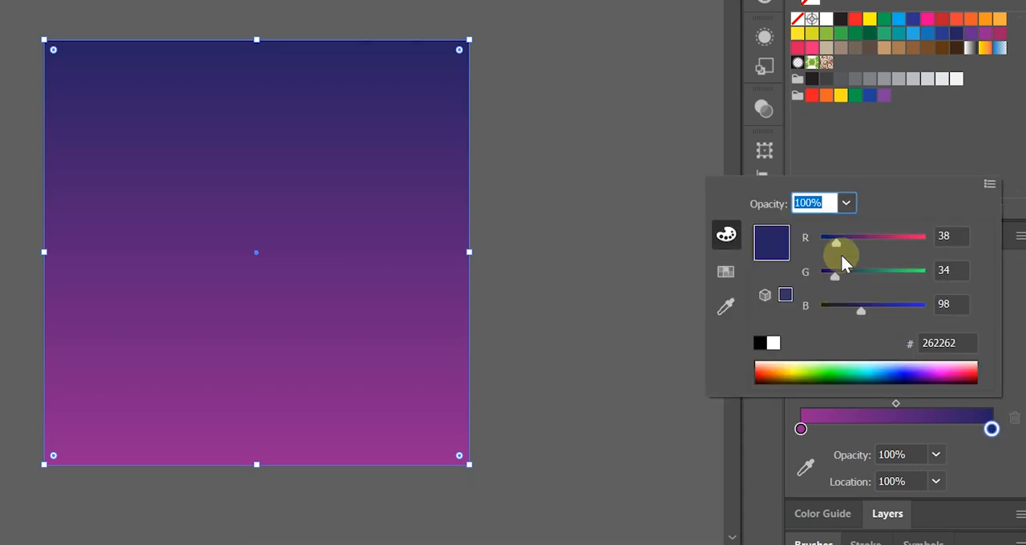
pyautogui.moveTo(829, 277); pyautogui.dragTo(830, 277)
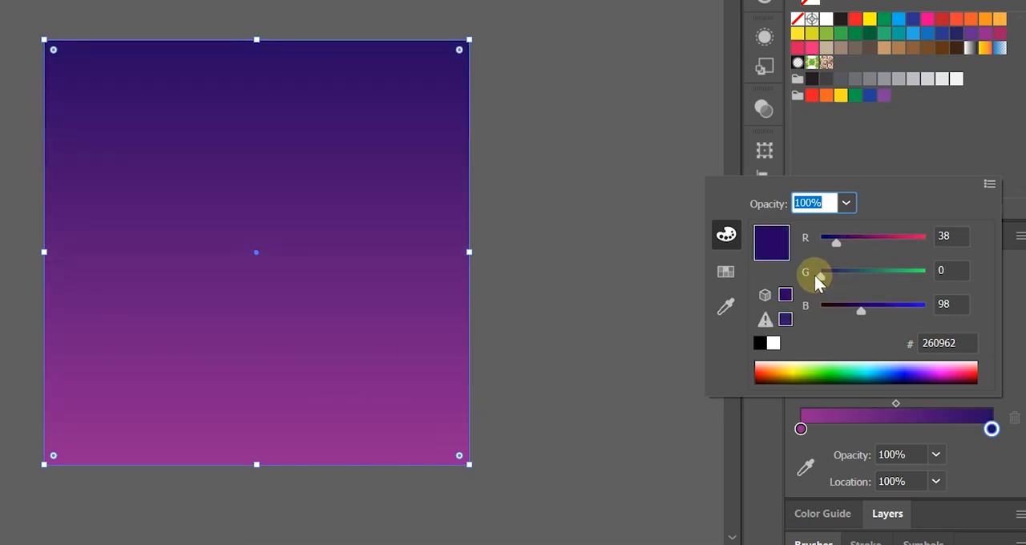
pyautogui.moveTo(853, 311); pyautogui.dragTo(845, 312)
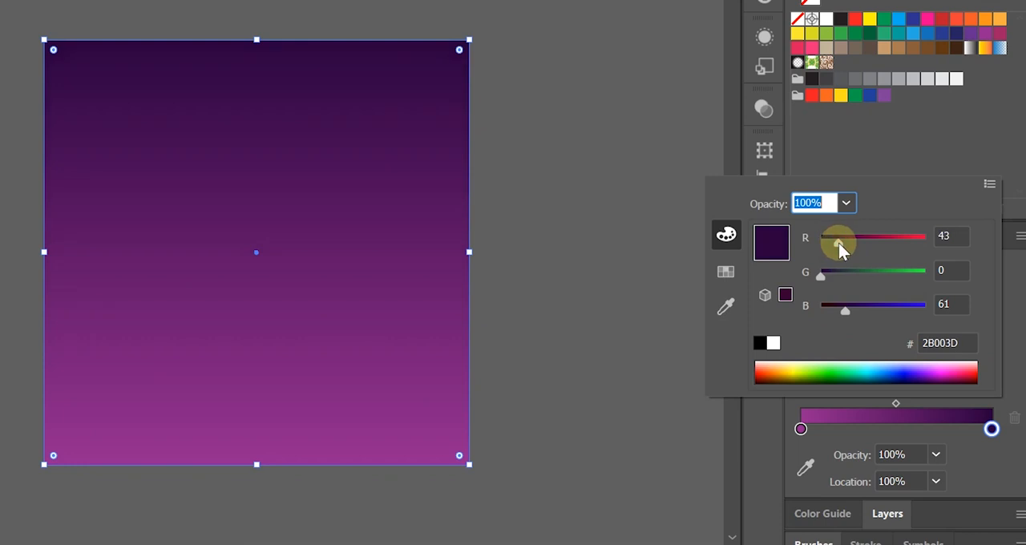
pyautogui.moveTo(839, 243); pyautogui.dragTo(836, 242)
pyautogui.moveTo(839, 307); pyautogui.dragTo(844, 307)
pyautogui.click(557, 350)
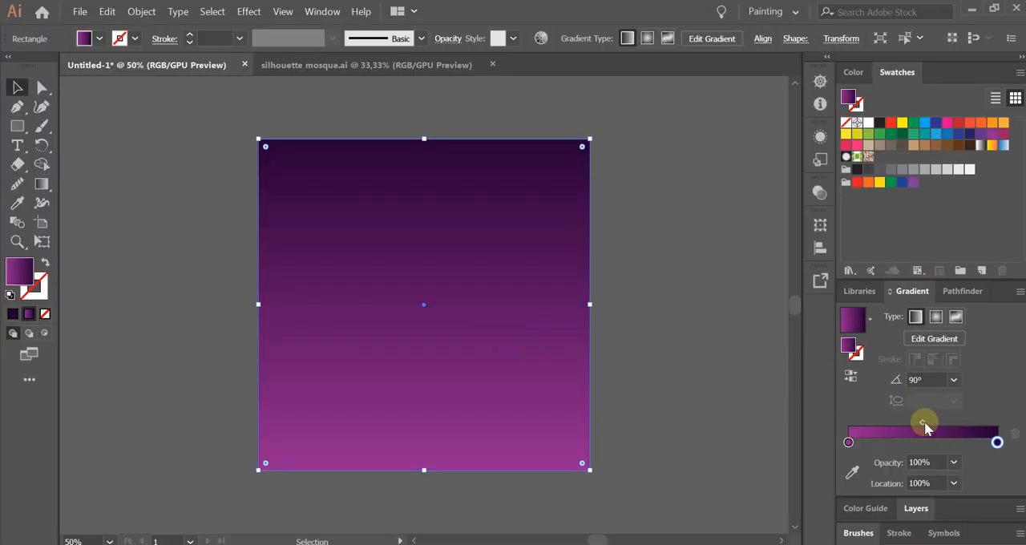
# Shift the midpoint of the square's purple gradient to a location of 44,71%.
pyautogui.moveTo(923, 423); pyautogui.dragTo(918, 427)
pyautogui.click(767, 306)
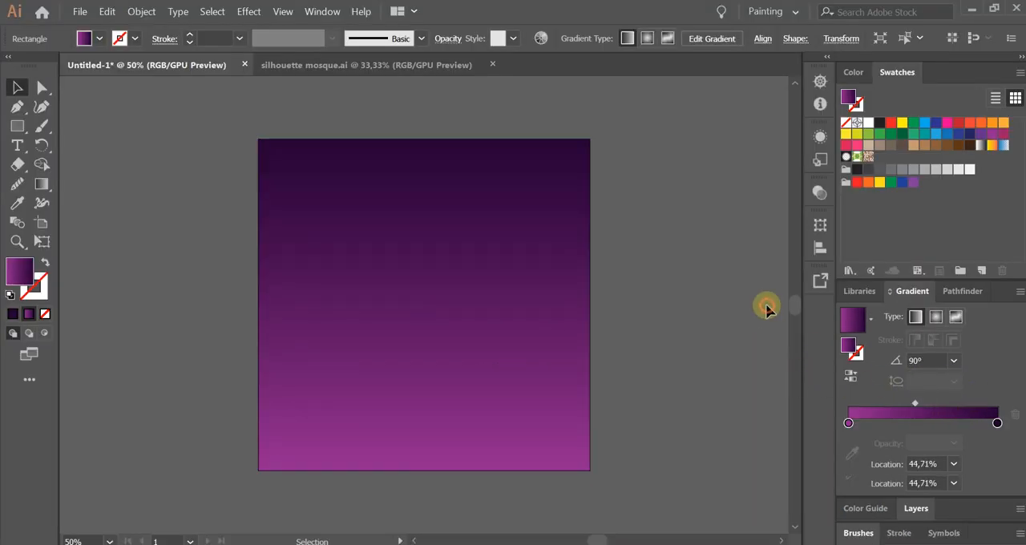
pyautogui.click(535, 321)
pyautogui.click(599, 336)
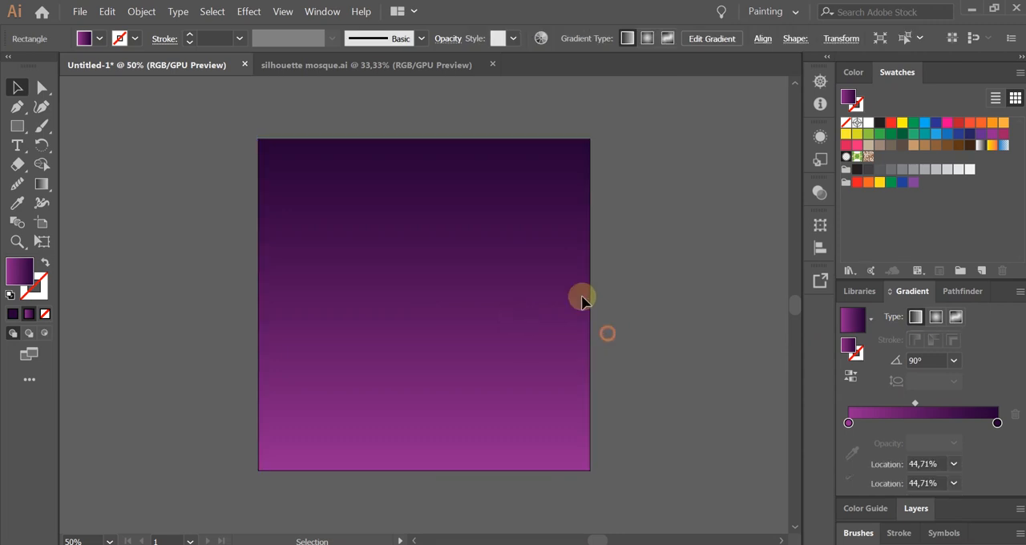
# Lock the purple gradient background square.
pyautogui.click(513, 264)
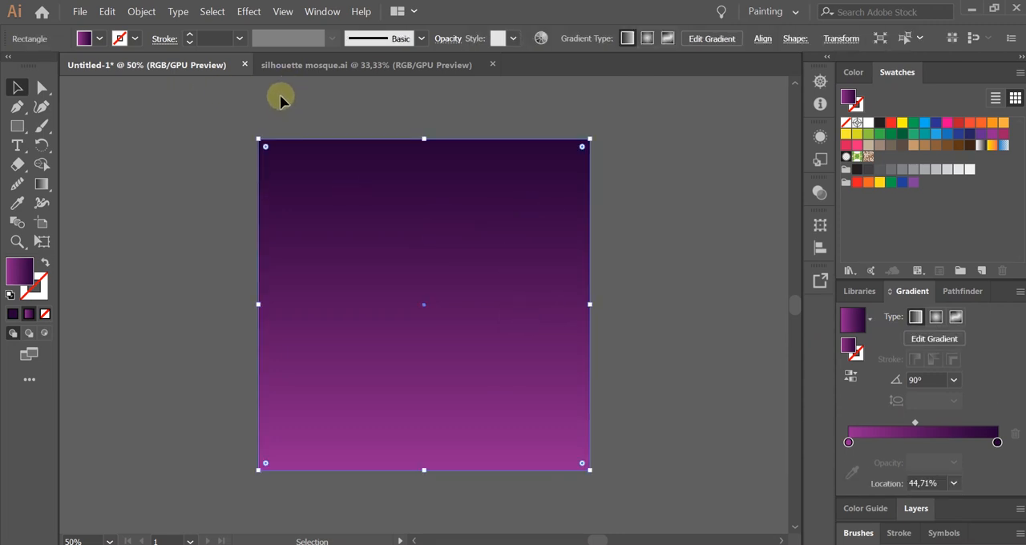
pyautogui.click(212, 11)
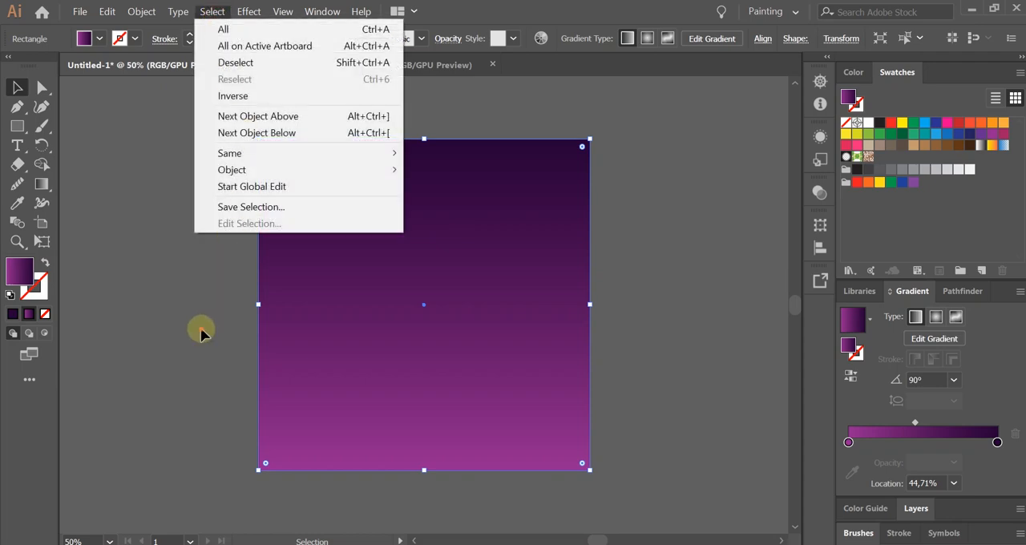
pyautogui.click(201, 333)
pyautogui.click(416, 246)
pyautogui.click(141, 11)
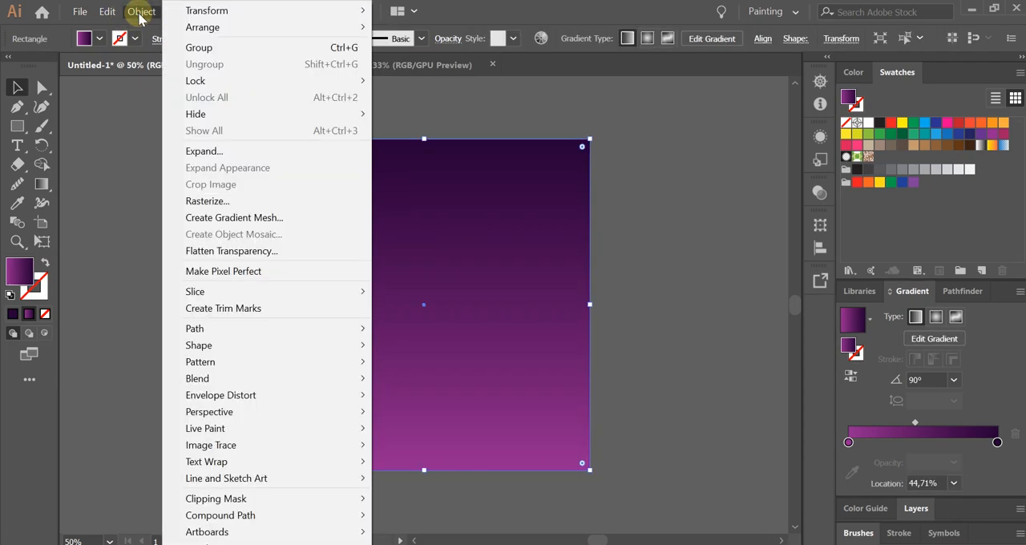
pyautogui.moveTo(279, 82)
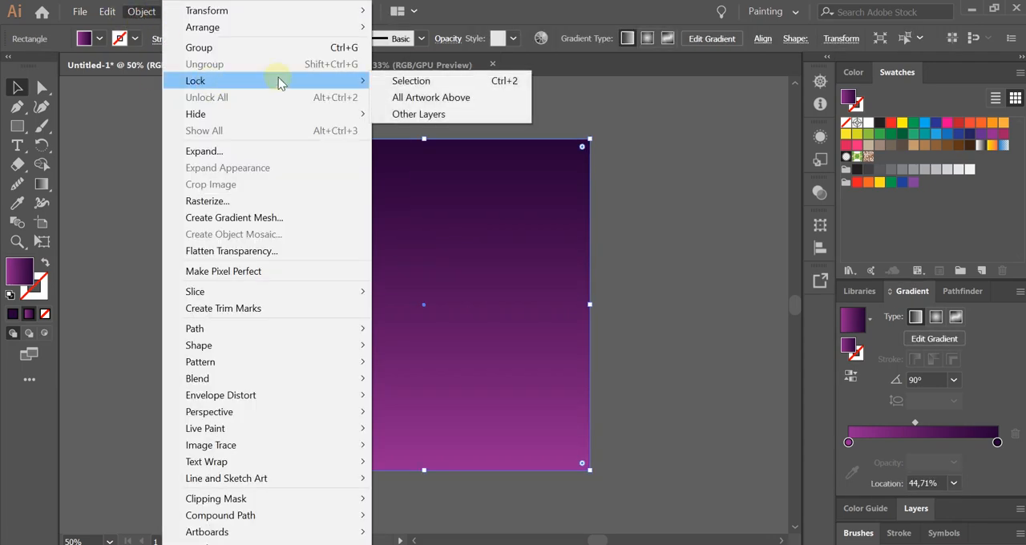
pyautogui.click(517, 82)
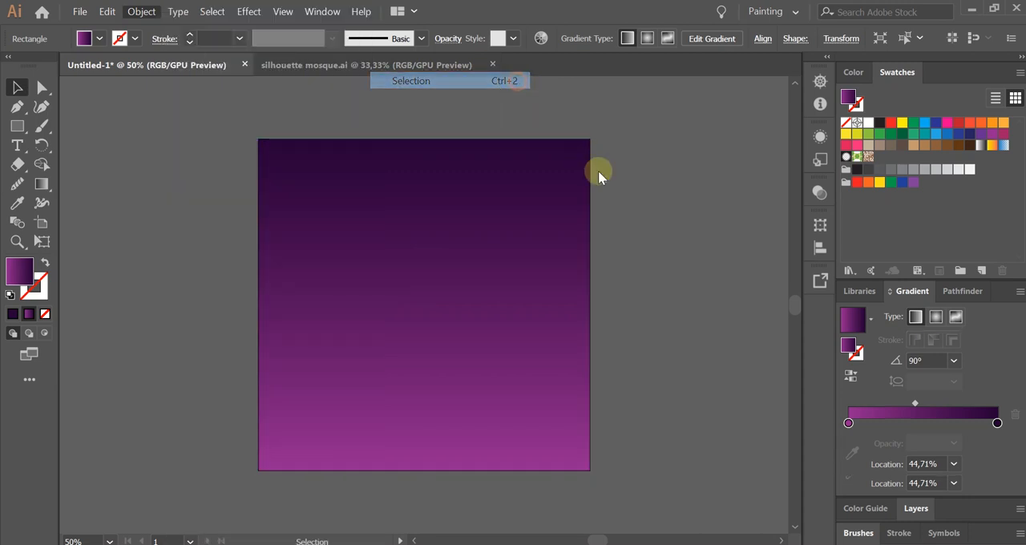
pyautogui.click(596, 287)
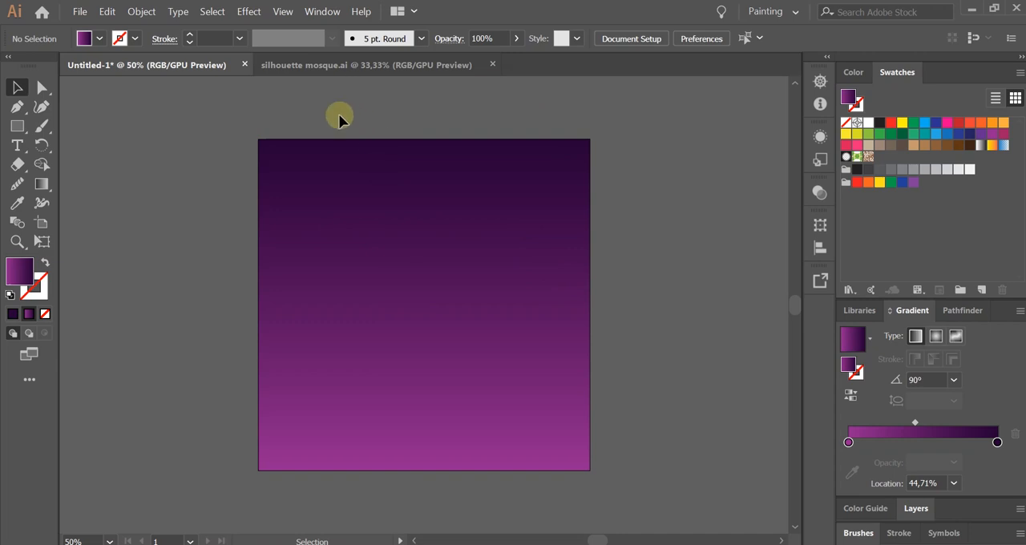
# Switch to silhouette mosque.ai and examine the two mosque silhouettes.
pyautogui.click(349, 65)
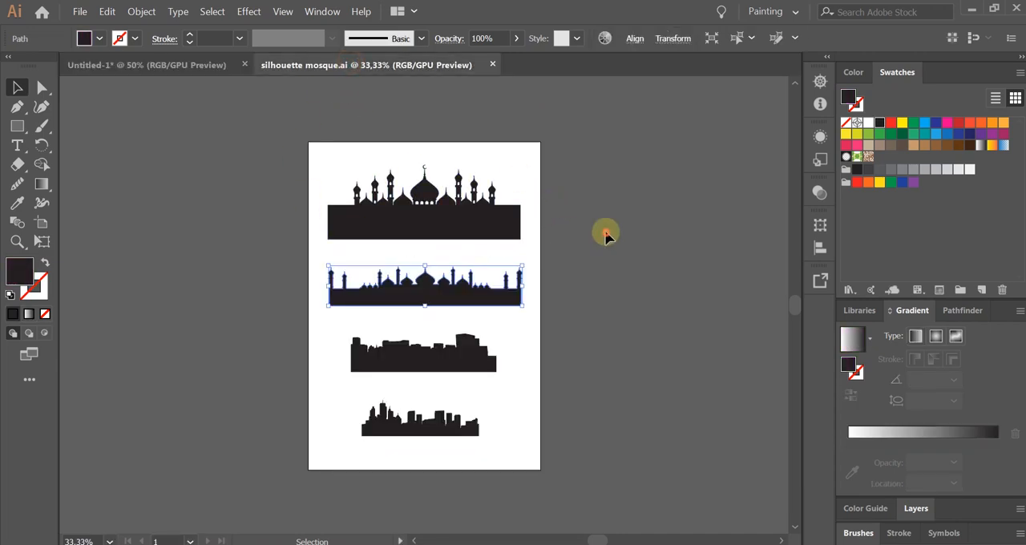
pyautogui.scroll(2, 414, 166)
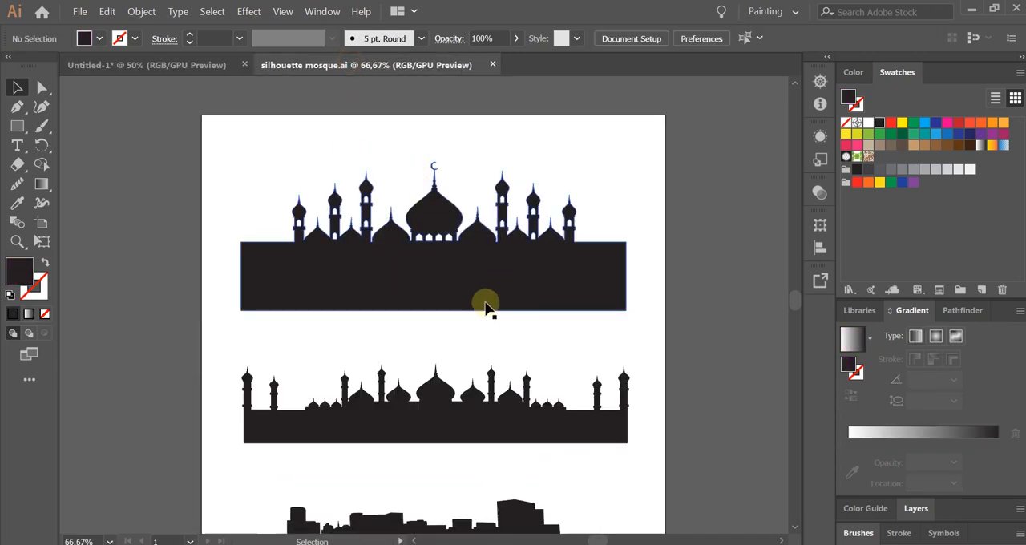
pyautogui.click(453, 419)
pyautogui.click(447, 248)
pyautogui.click(673, 289)
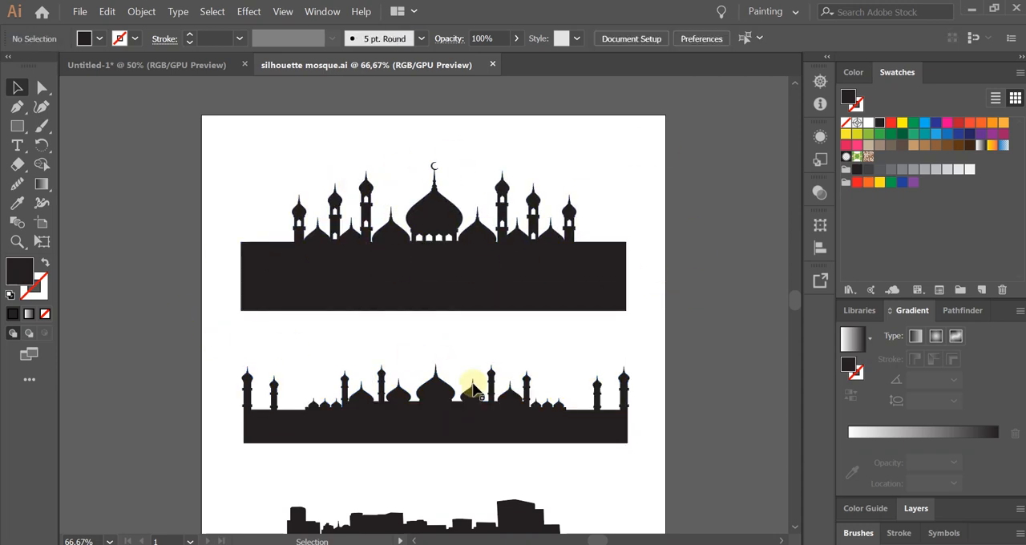
pyautogui.click(534, 264)
pyautogui.click(681, 287)
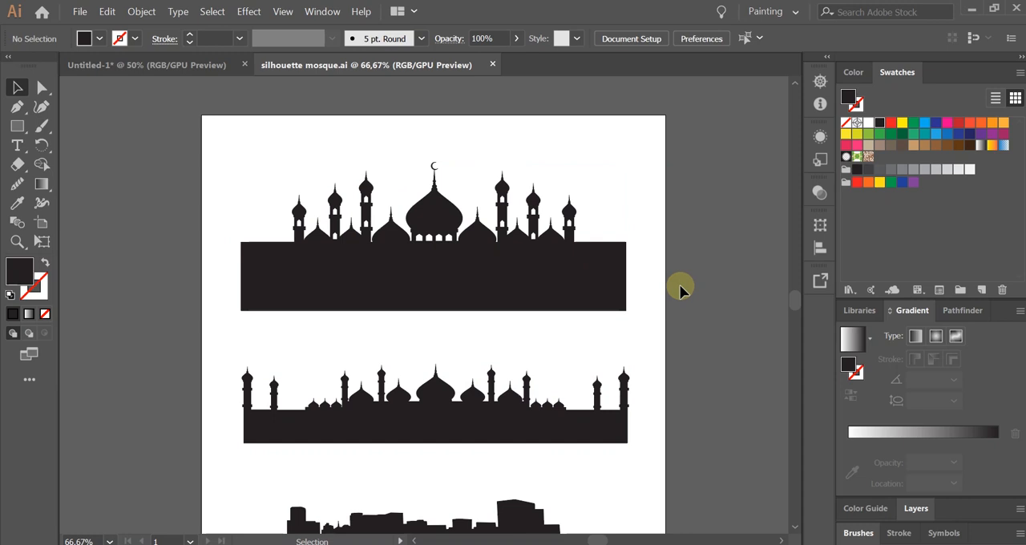
# In the Untitled-1 document, draw a small square on the right half of the background with a white 1 pt stroke and no fill.
pyautogui.click(175, 66)
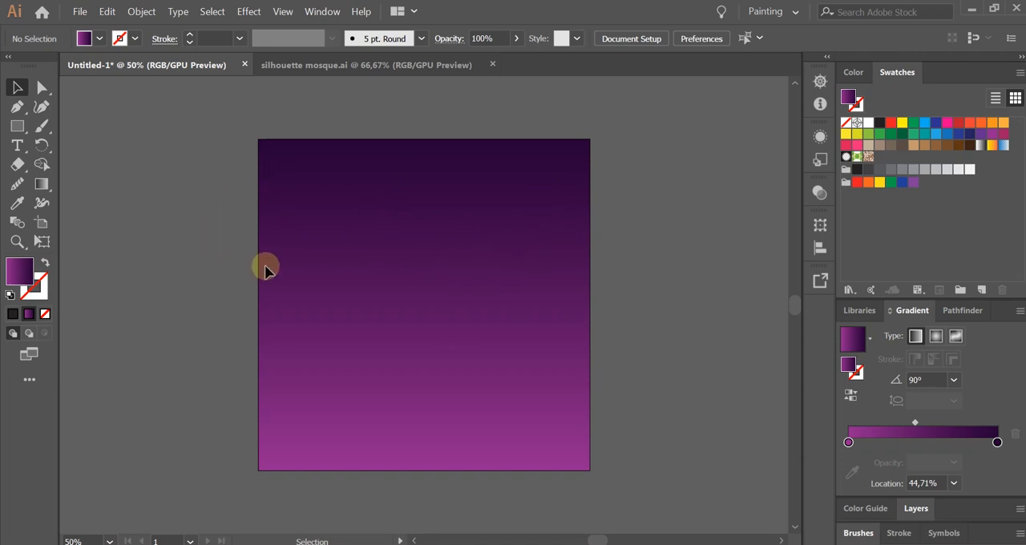
pyautogui.click(17, 126)
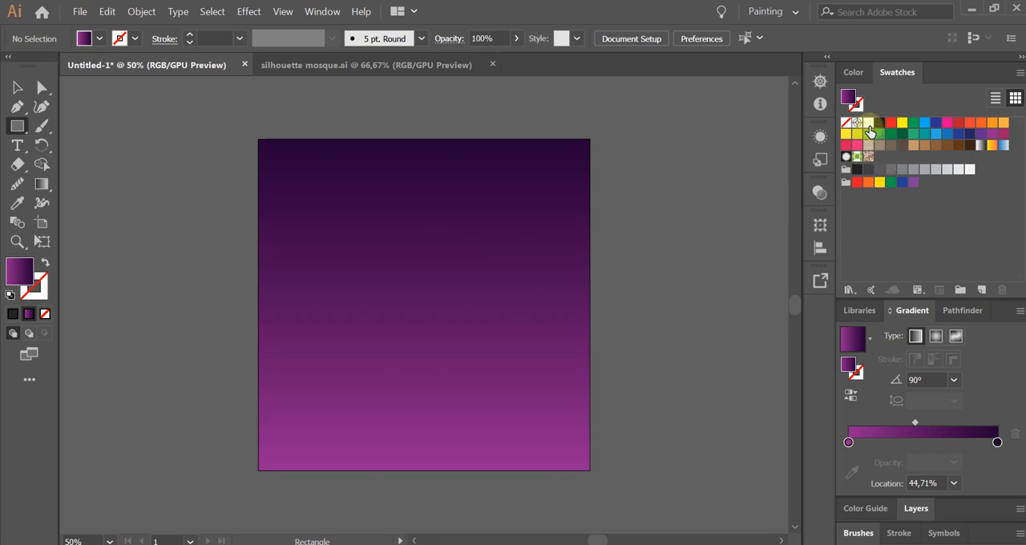
pyautogui.click(869, 122)
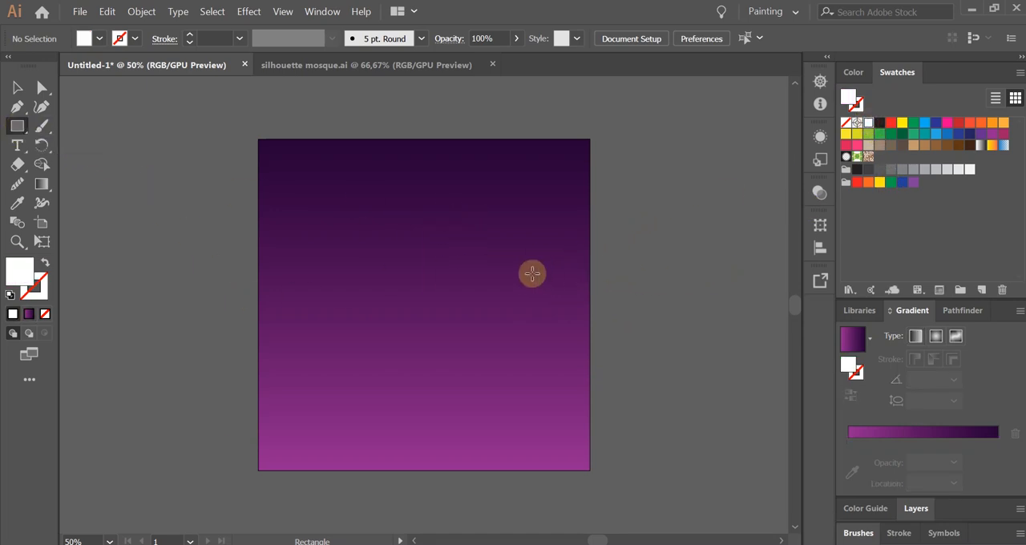
pyautogui.moveTo(494, 264)
pyautogui.mouseDown()
pyautogui.moveTo(551, 318)
pyautogui.moveTo(538, 300)
pyautogui.moveTo(542, 311)
pyautogui.mouseUp()
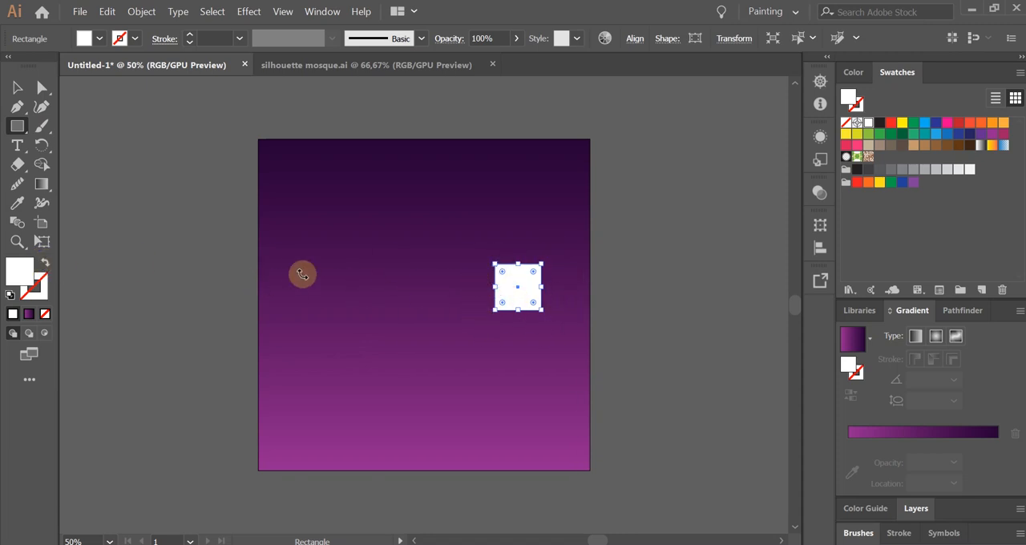
pyautogui.click(46, 265)
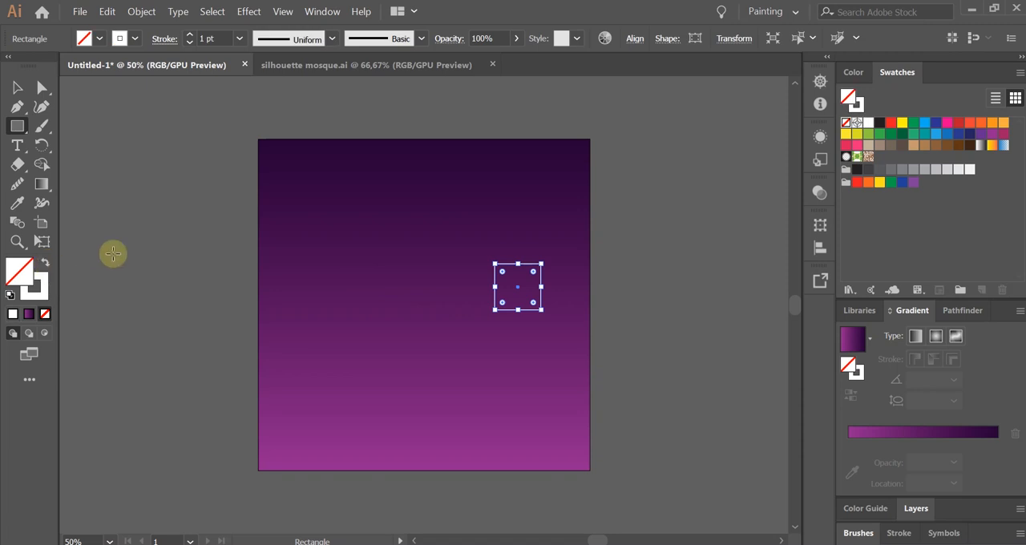
# Move the small white square slightly up and to the left, and set its stroke weight to 3 pt.
pyautogui.click(18, 88)
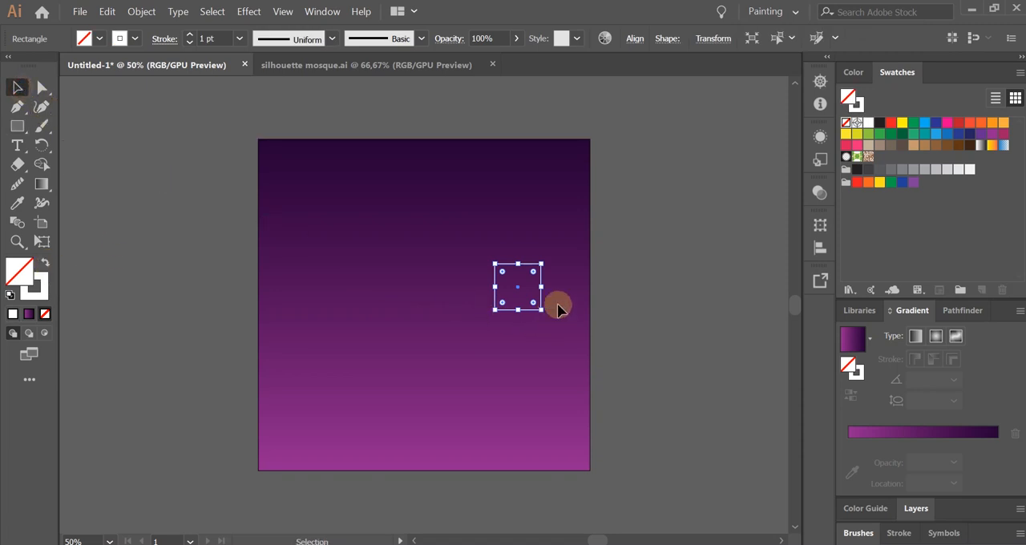
pyautogui.scroll(1, 526, 287)
pyautogui.scroll(1, 525, 287)
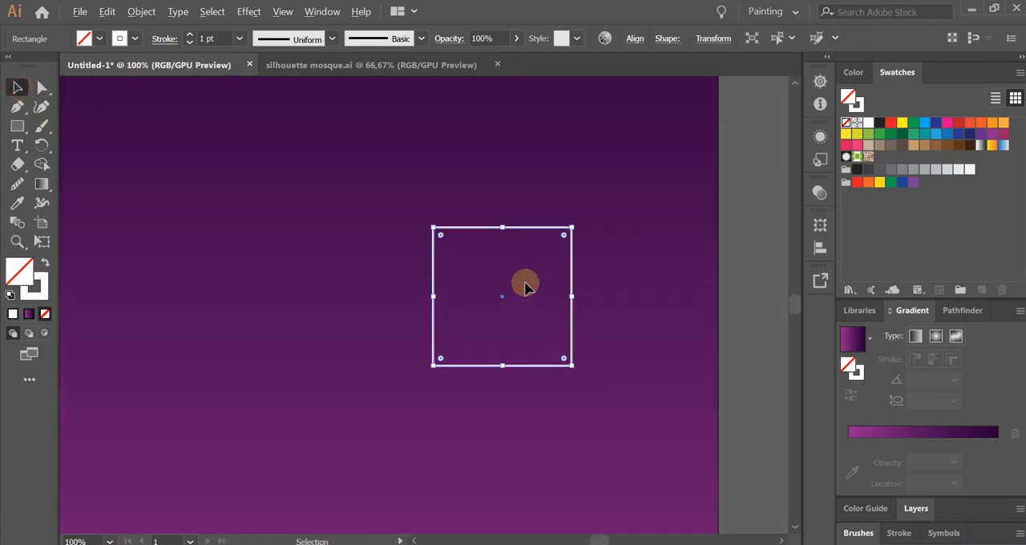
pyautogui.click(634, 328)
pyautogui.scroll(-1, 437, 297)
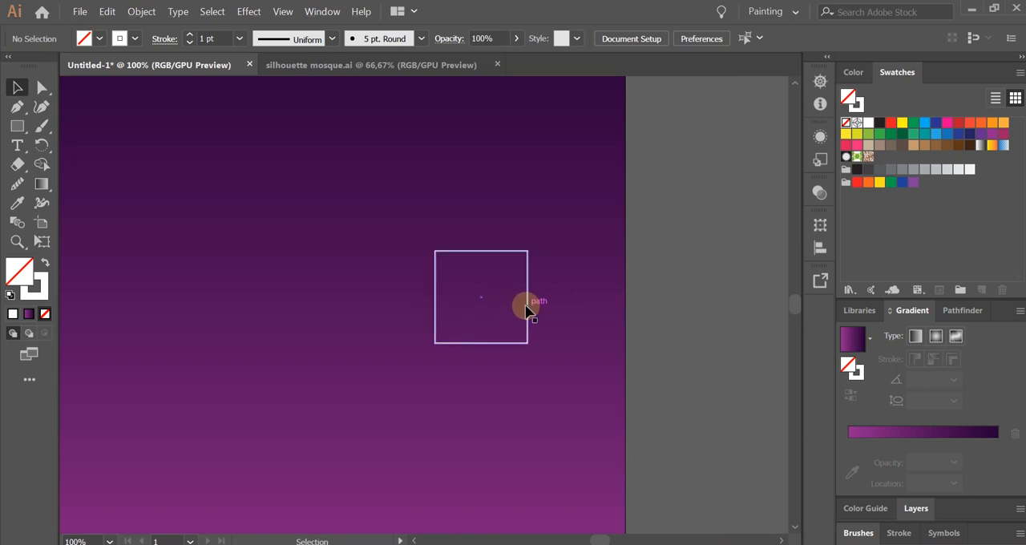
pyautogui.moveTo(527, 310); pyautogui.dragTo(492, 297)
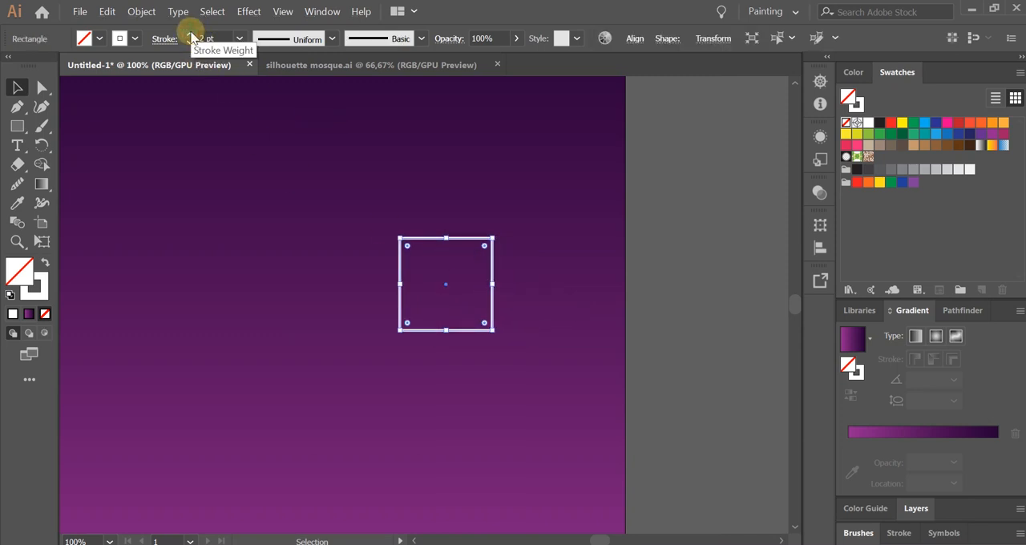
pyautogui.click(191, 36)
pyautogui.click(191, 36)
pyautogui.click(554, 278)
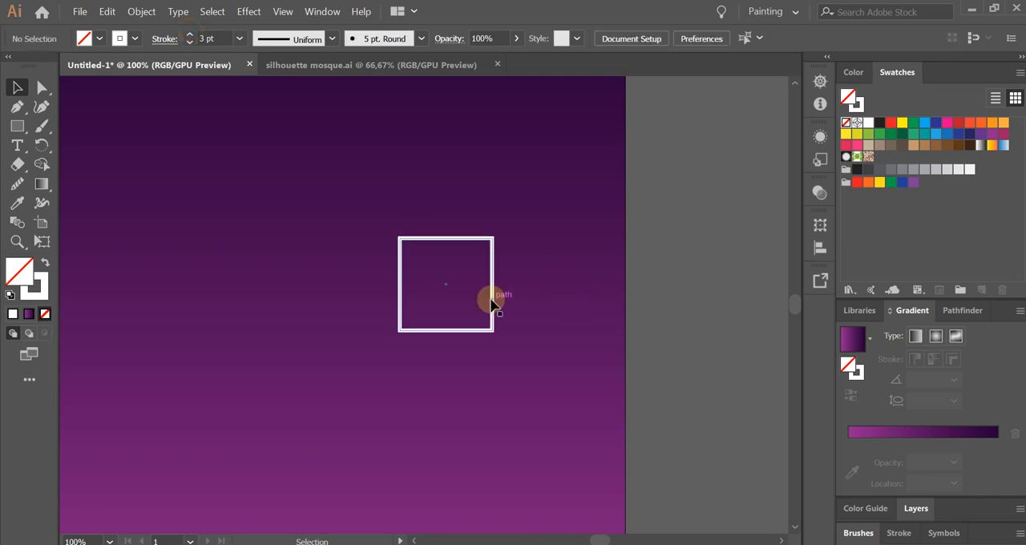
# Place a copy of the white square to its right and rotate the copy 45° into a diamond.
pyautogui.moveTo(492, 303); pyautogui.dragTo(521, 324)
pyautogui.click(459, 339)
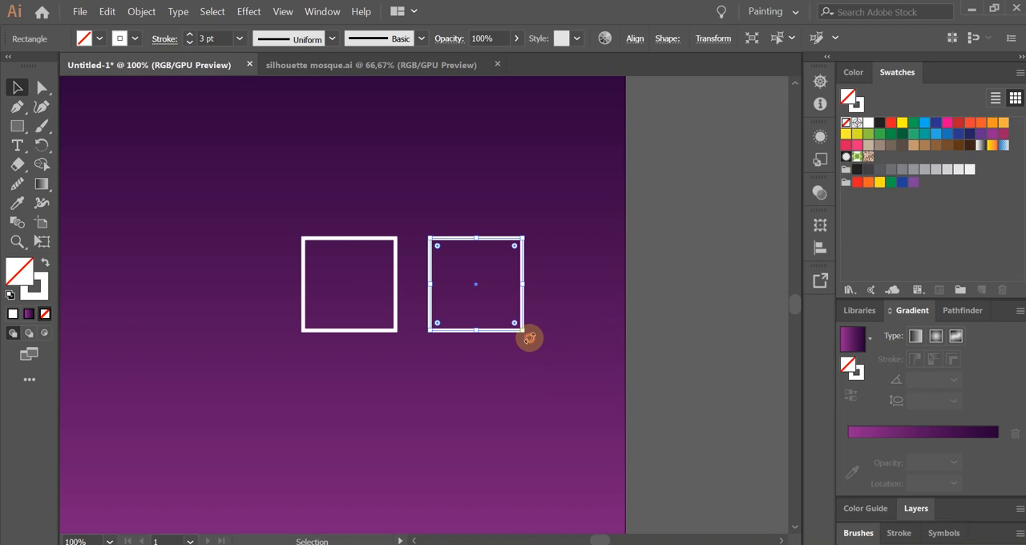
pyautogui.moveTo(529, 339); pyautogui.dragTo(535, 290)
pyautogui.moveTo(470, 356); pyautogui.dragTo(509, 354)
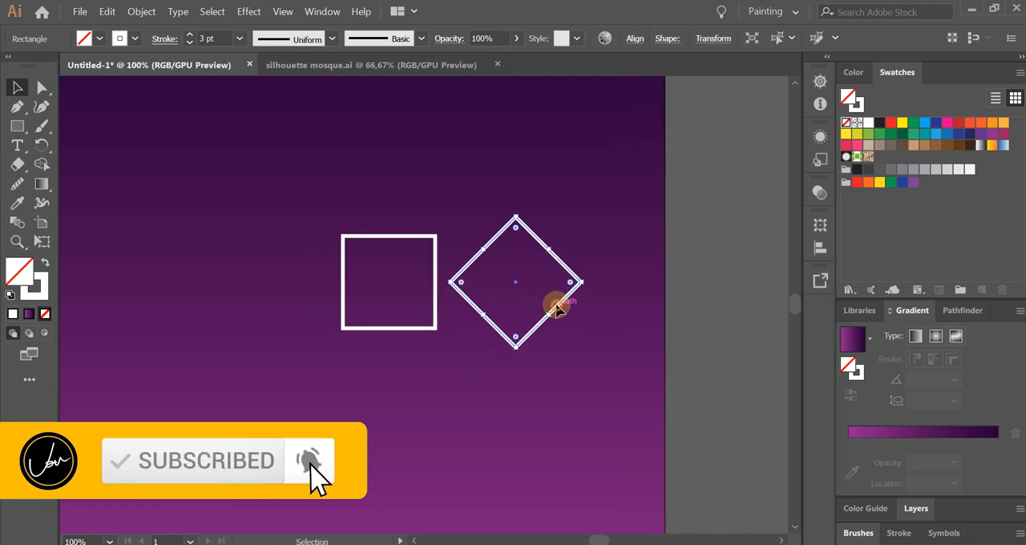
# Move the diamond onto the upright square so their centers coincide and they form an eight-pointed star.
pyautogui.moveTo(559, 308); pyautogui.dragTo(427, 305)
pyautogui.click(550, 346)
pyautogui.scroll(-1, 551, 347)
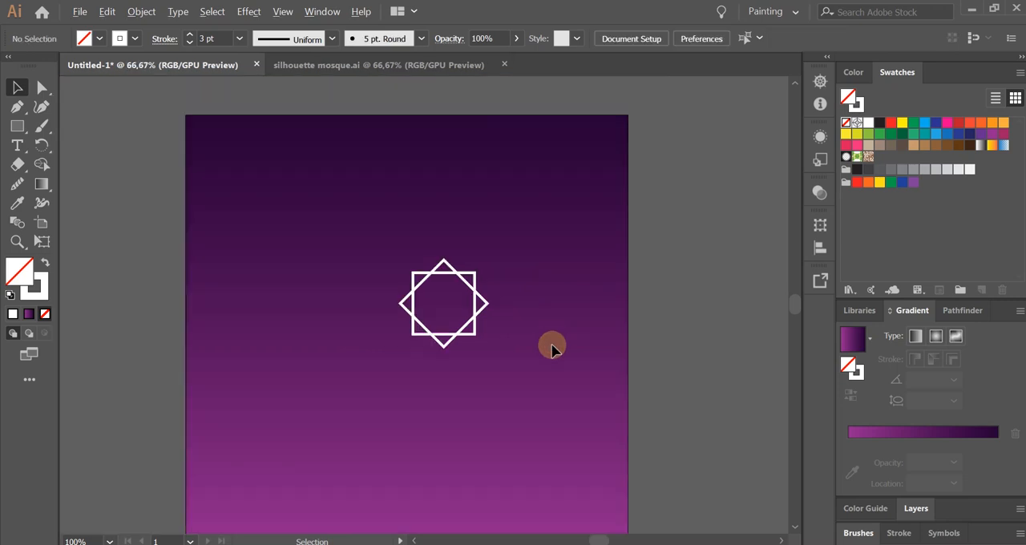
pyautogui.scroll(-1, 552, 347)
pyautogui.scroll(1, 493, 340)
# Group the upright square and the diamond.
pyautogui.click(397, 246)
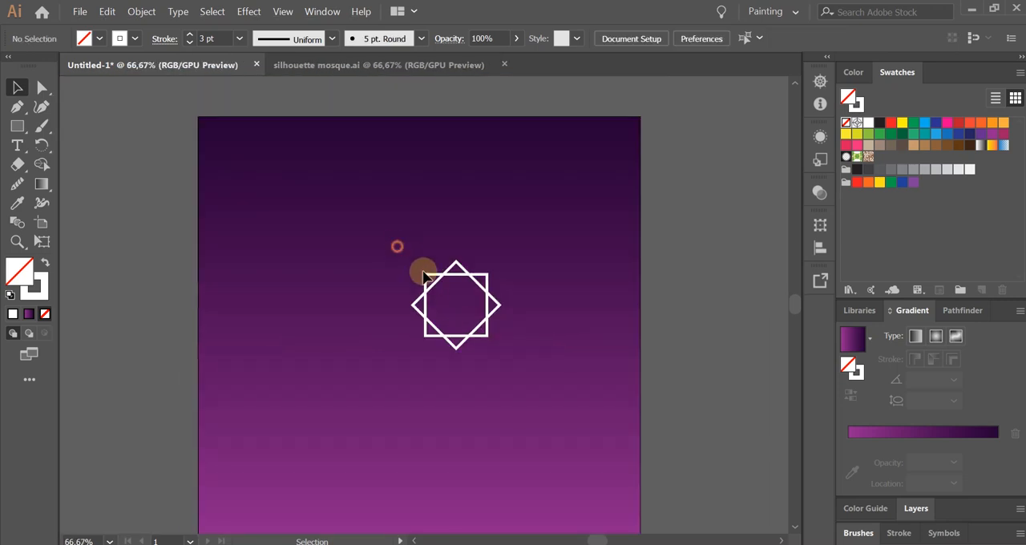
pyautogui.moveTo(425, 276); pyautogui.dragTo(562, 398)
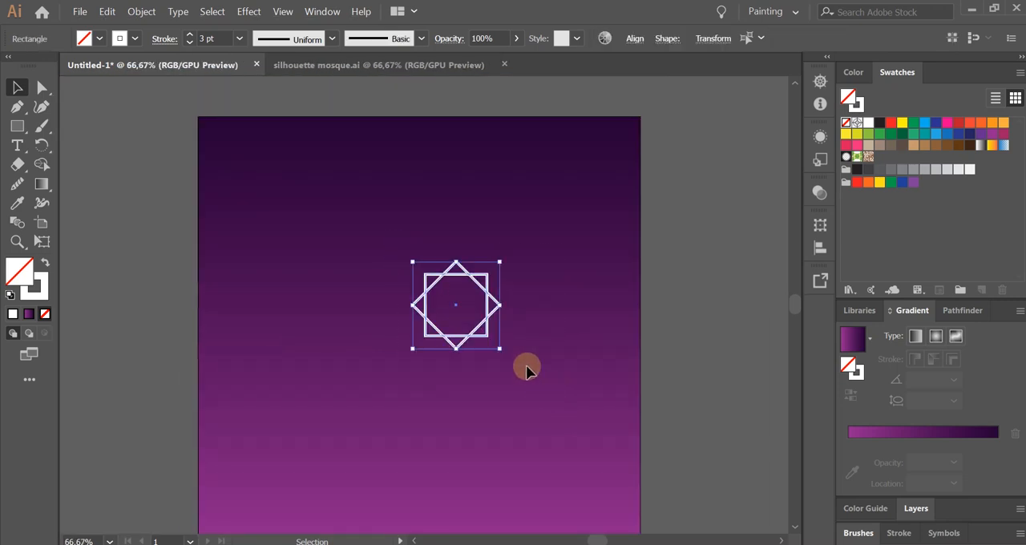
pyautogui.rightClick(469, 277)
pyautogui.click(529, 347)
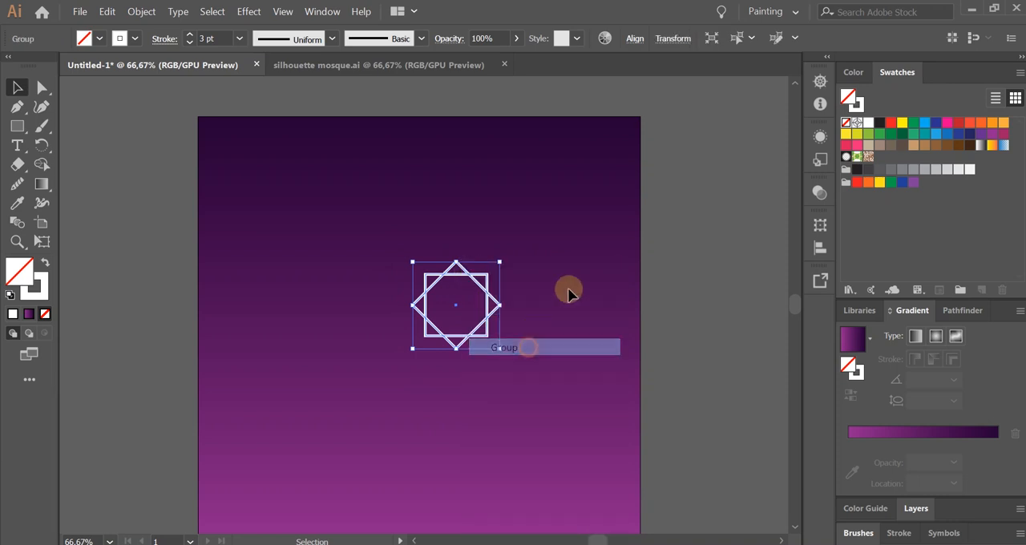
pyautogui.click(566, 292)
# Shrink the eight-pointed star proportionally to less than half its size and place it near the background's right edge.
pyautogui.press('space')
pyautogui.moveTo(496, 305); pyautogui.dragTo(524, 293)
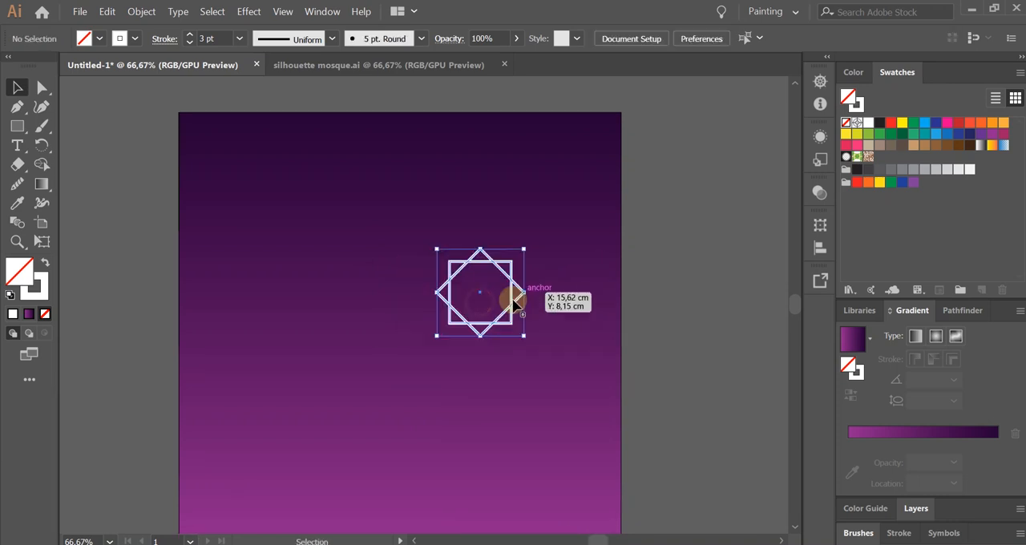
pyautogui.moveTo(437, 293); pyautogui.dragTo(551, 283)
pyautogui.click(505, 361)
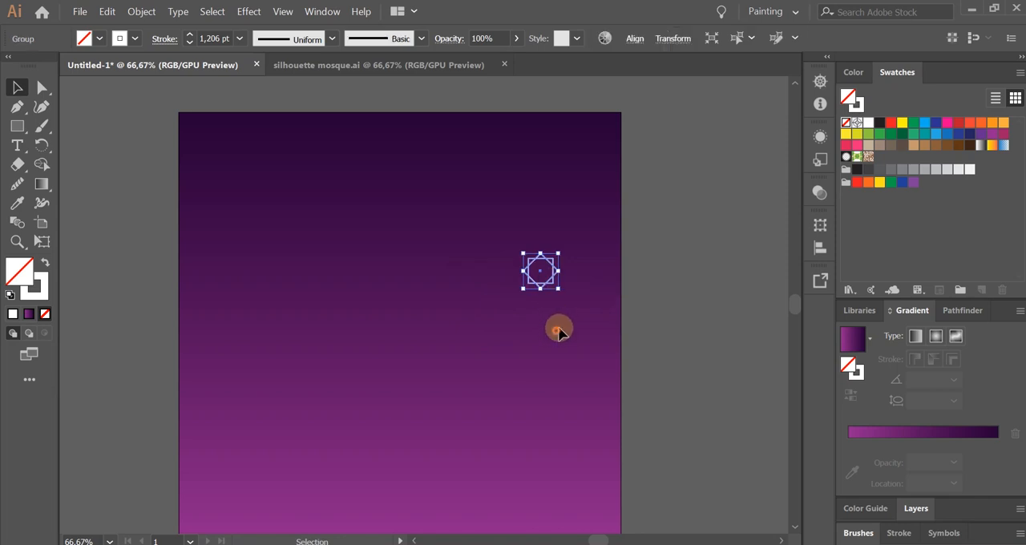
pyautogui.click(557, 328)
pyautogui.moveTo(526, 320); pyautogui.dragTo(546, 304)
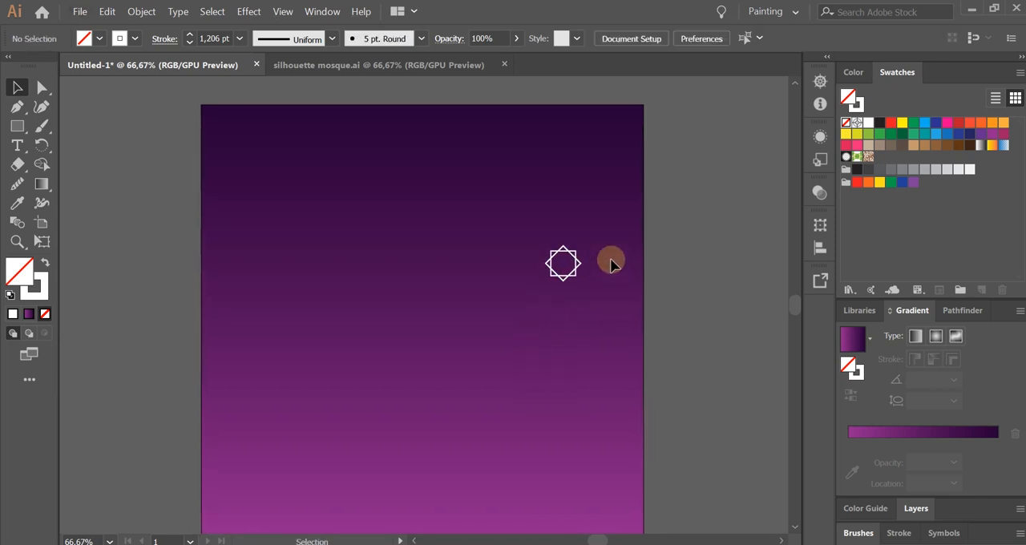
# Set the star group's stroke color to yellow.
pyautogui.scroll(1, 609, 261)
pyautogui.scroll(1, 582, 222)
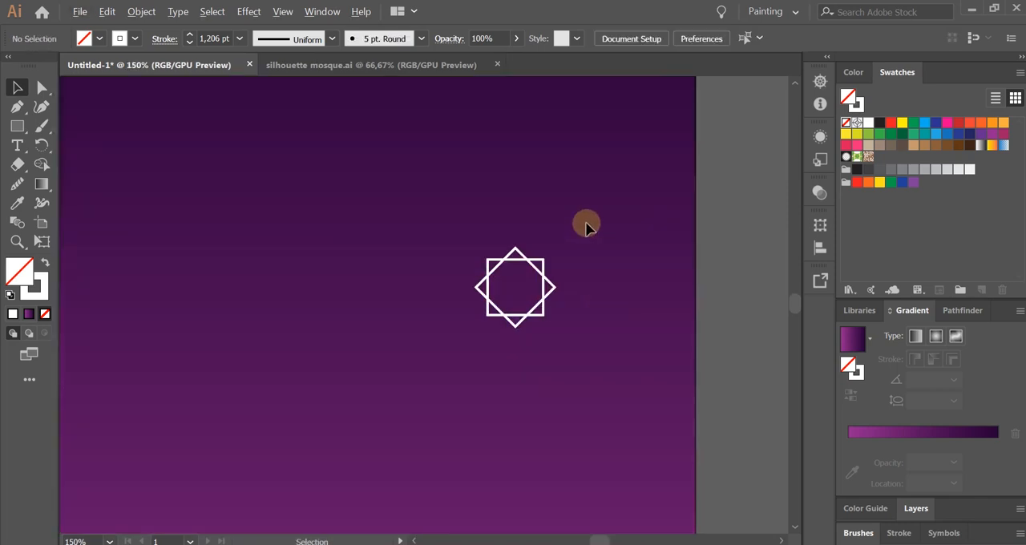
pyautogui.scroll(1, 577, 274)
pyautogui.moveTo(609, 306); pyautogui.dragTo(533, 298)
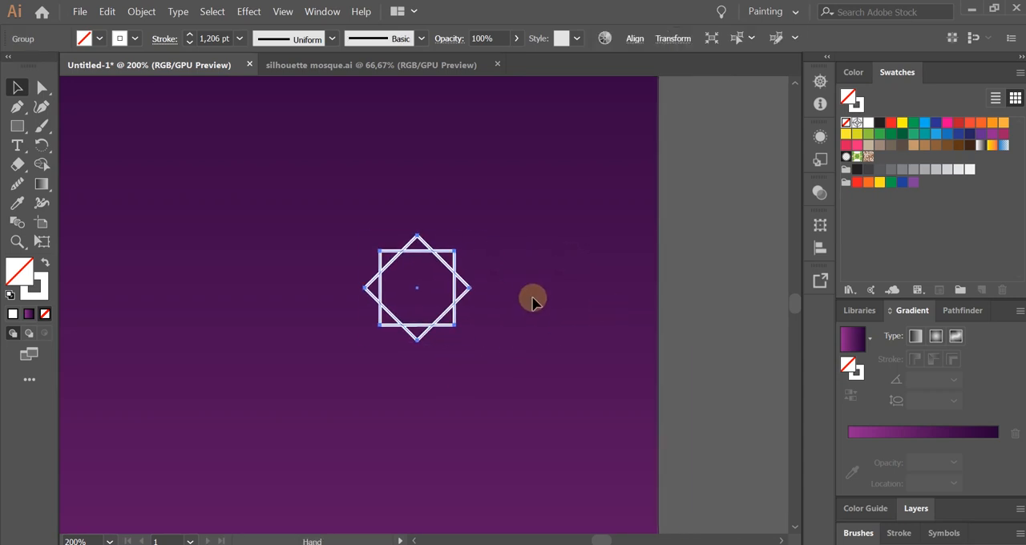
pyautogui.click(535, 295)
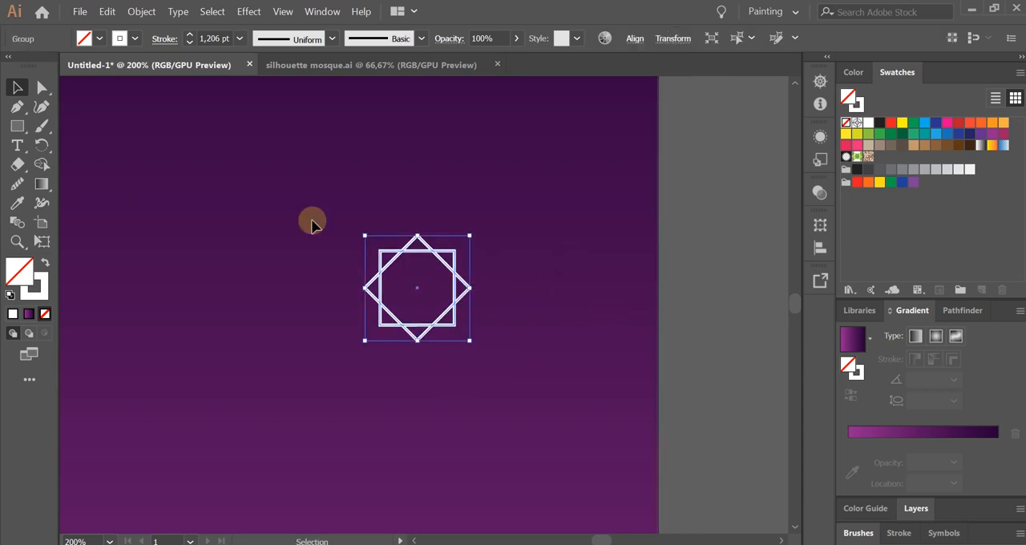
pyautogui.click(135, 39)
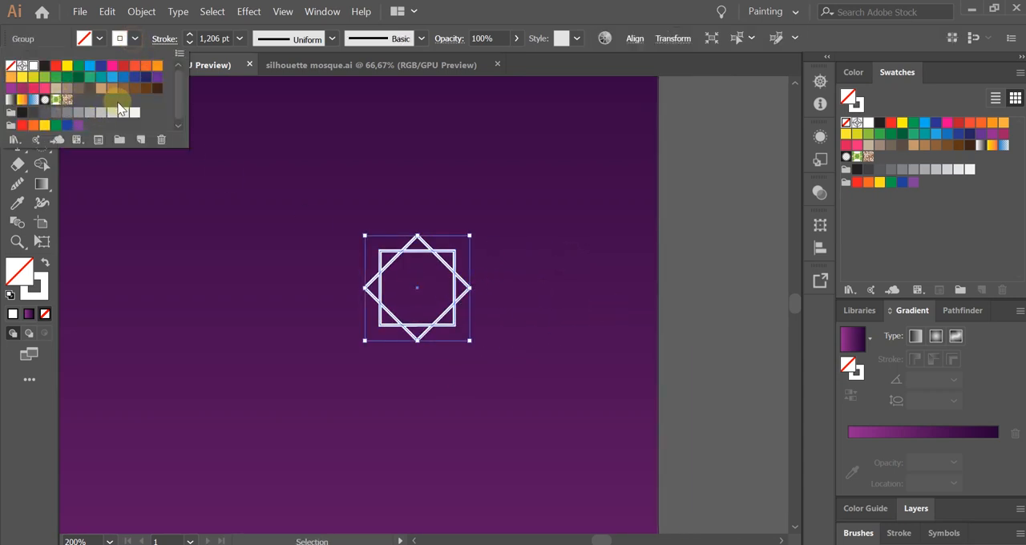
pyautogui.click(44, 126)
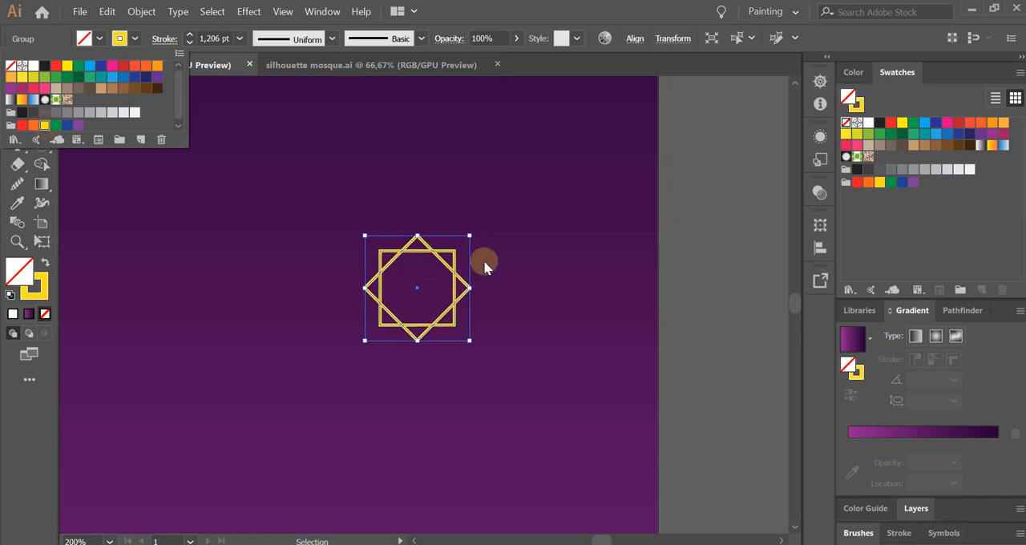
pyautogui.click(595, 275)
pyautogui.click(521, 323)
# Select the eight-pointed star and swap its fill and stroke colors.
pyautogui.scroll(-2, 516, 326)
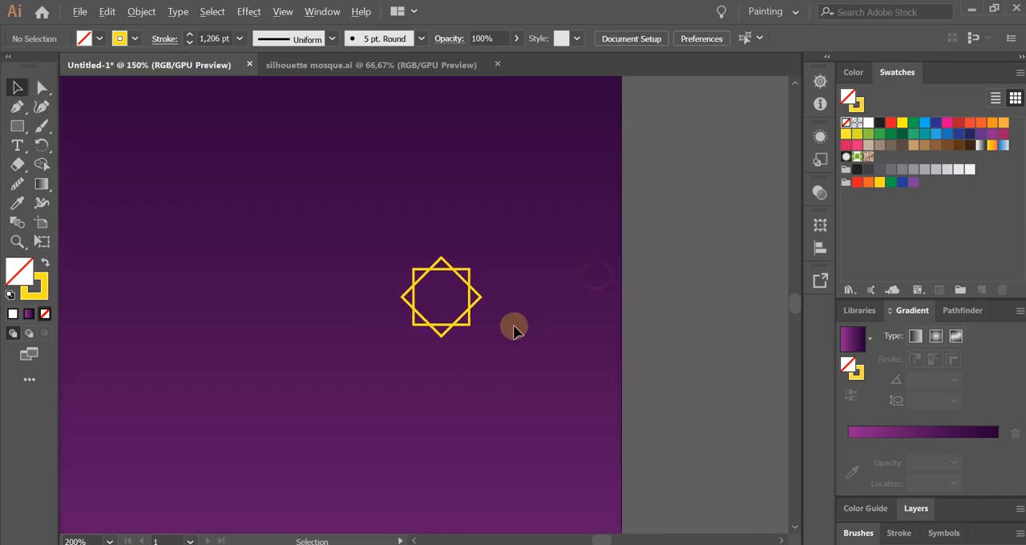
pyautogui.scroll(-1, 481, 345)
pyautogui.scroll(2, 467, 348)
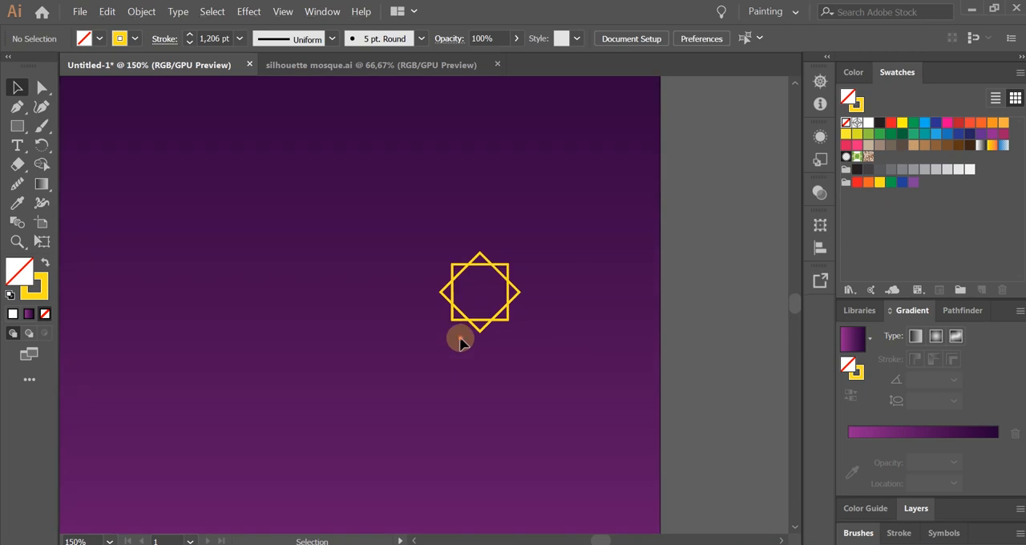
pyautogui.moveTo(460, 340); pyautogui.dragTo(551, 253)
pyautogui.scroll(1, 551, 253)
pyautogui.click(135, 39)
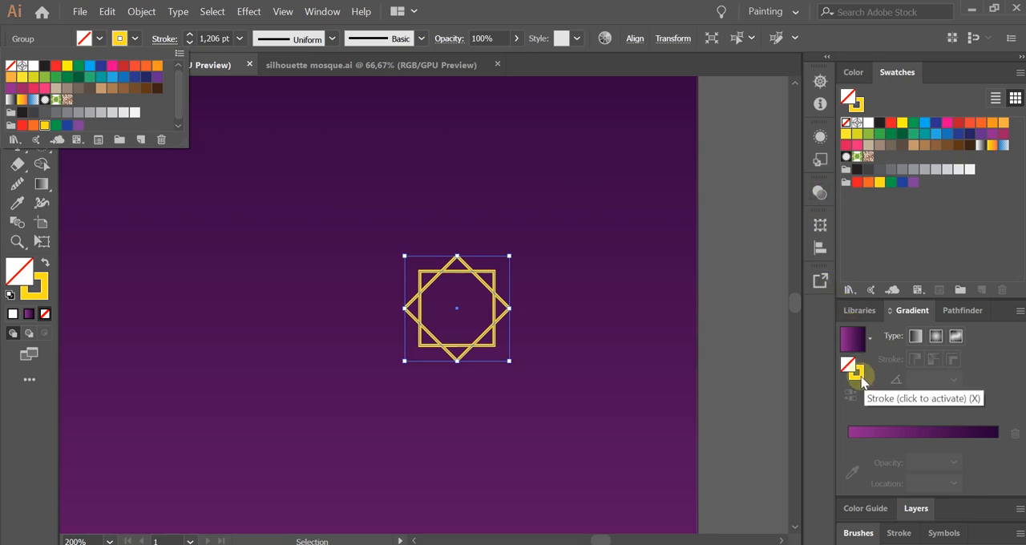
pyautogui.click(46, 265)
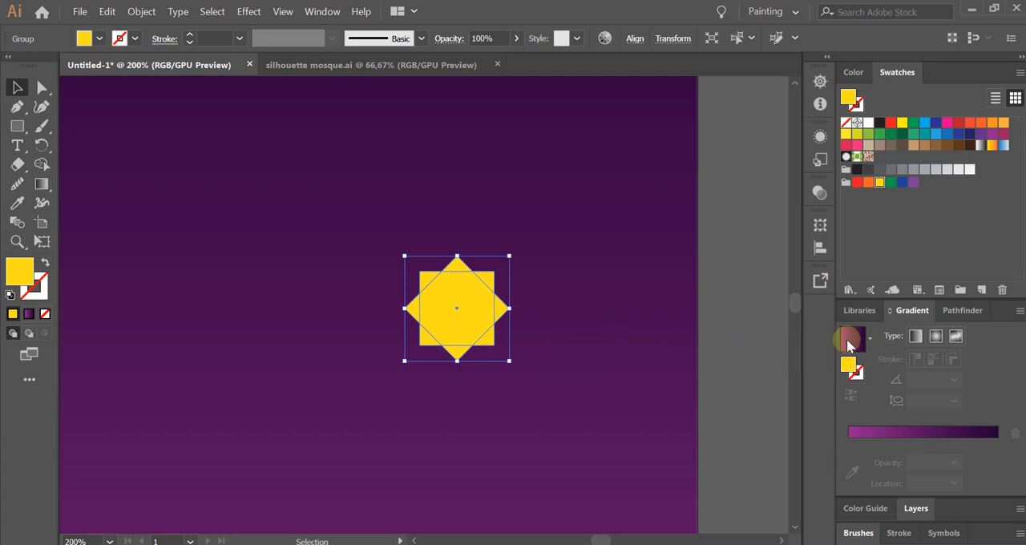
# Set the star's fill to a bright, fully saturated orange with a hue of 42°.
pyautogui.doubleClick(22, 277)
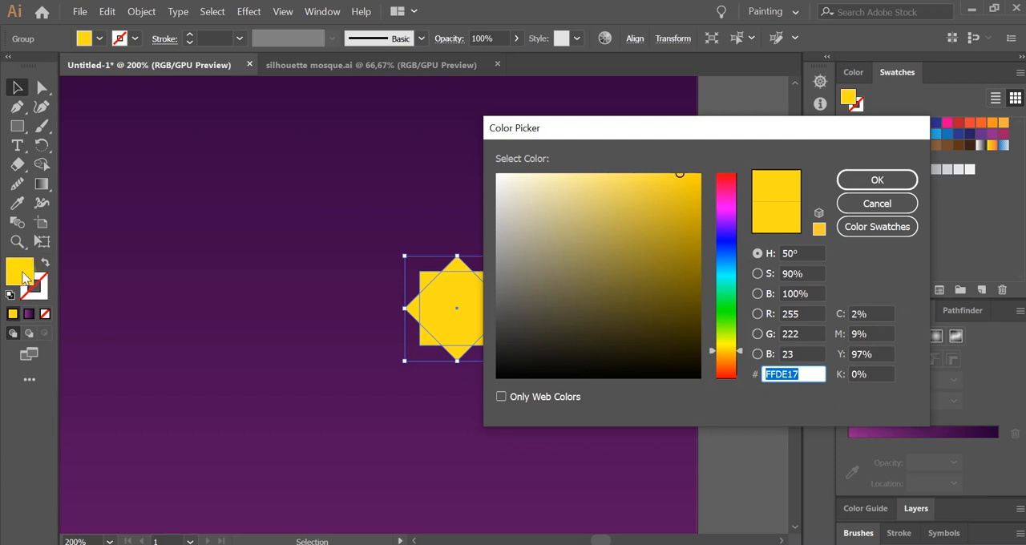
pyautogui.moveTo(742, 352); pyautogui.dragTo(742, 356)
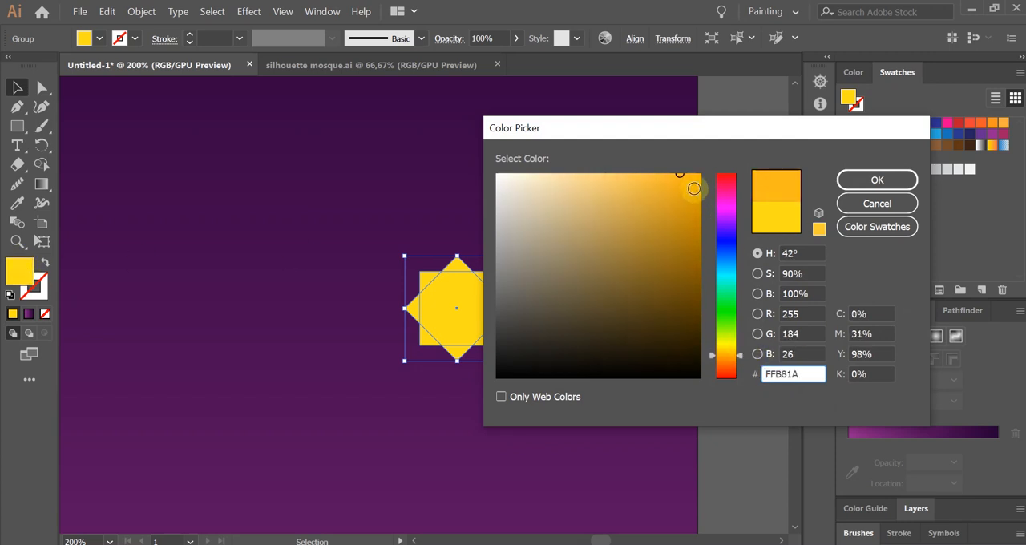
pyautogui.moveTo(694, 188); pyautogui.dragTo(701, 170)
pyautogui.click(890, 180)
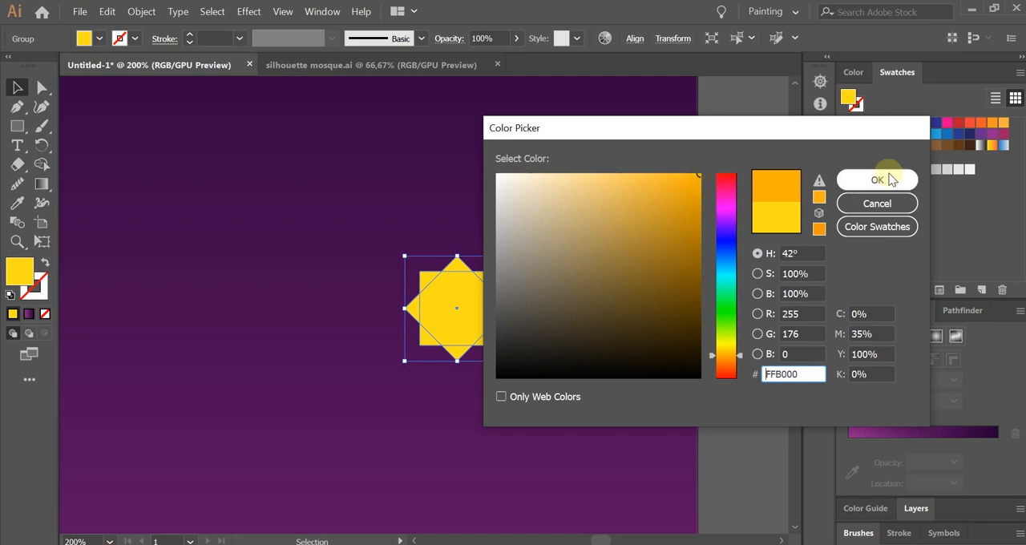
# Swap the star's orange fill back to the stroke and set the stroke weight to 2 pt.
pyautogui.click(44, 262)
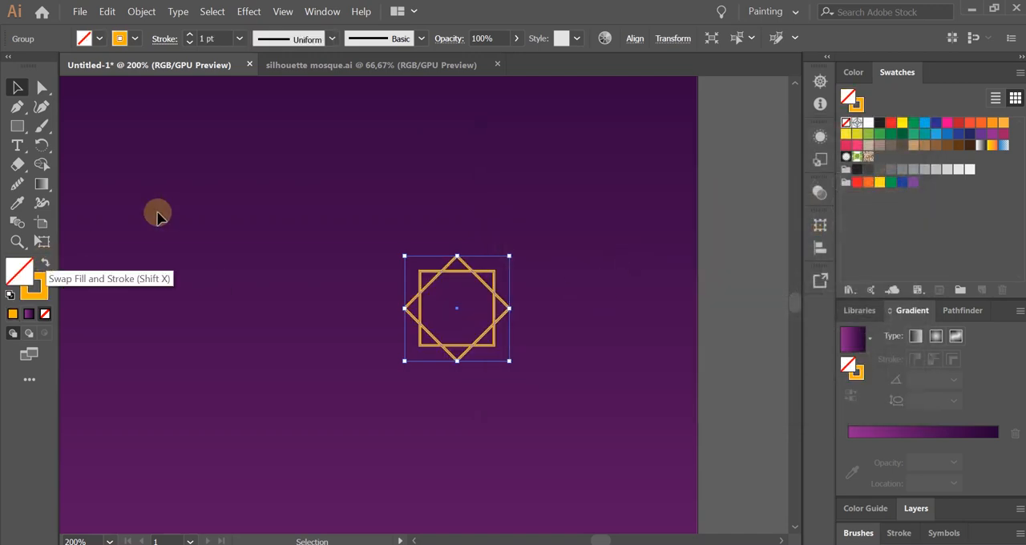
pyautogui.click(190, 36)
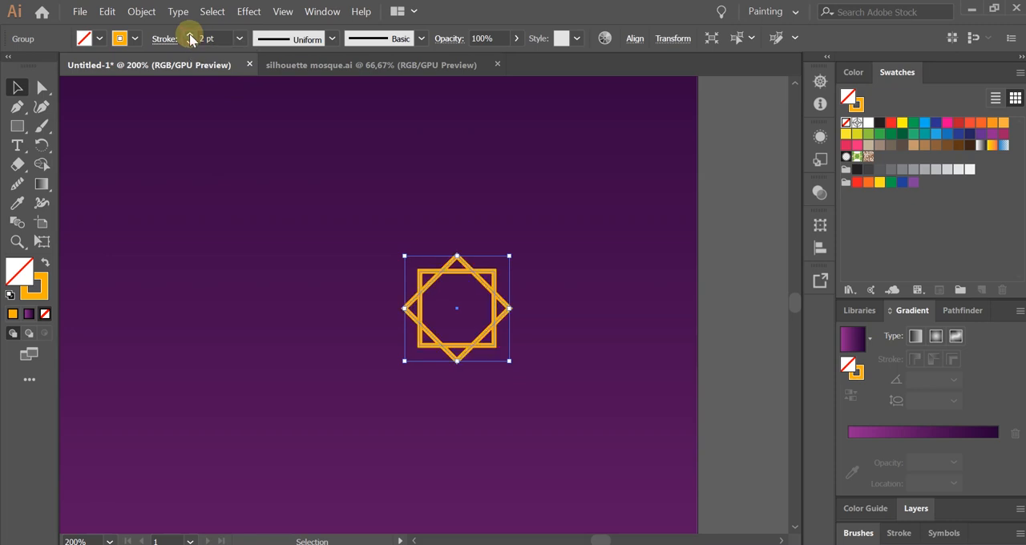
pyautogui.click(513, 225)
pyautogui.scroll(-2, 464, 349)
pyautogui.moveTo(533, 370); pyautogui.dragTo(624, 368)
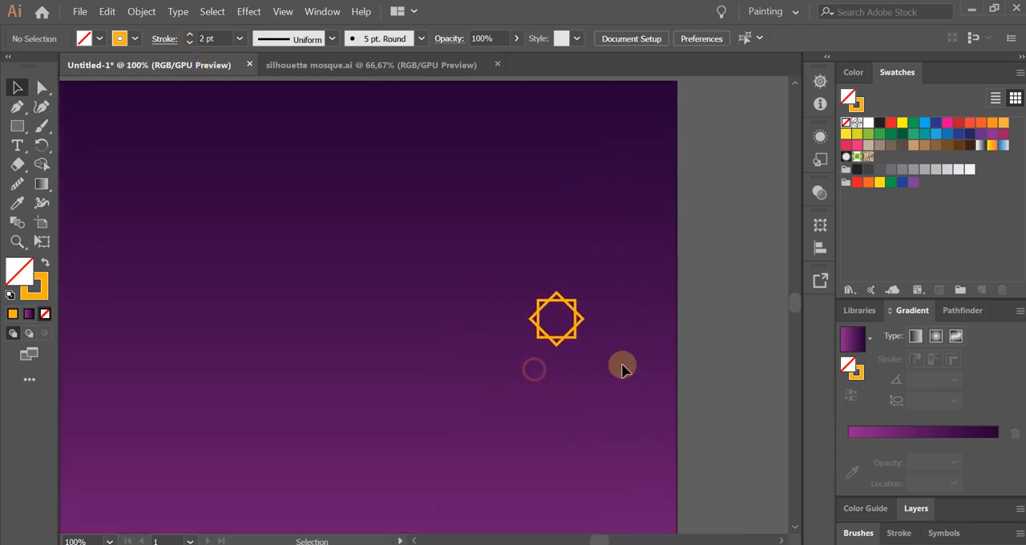
pyautogui.scroll(-1, 624, 369)
pyautogui.doubleClick(588, 336)
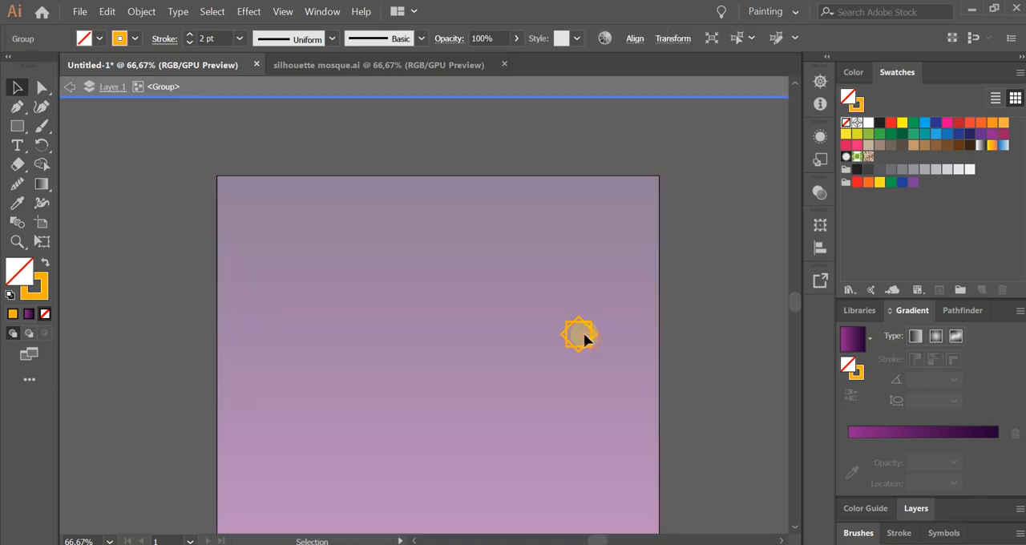
pyautogui.doubleClick(720, 340)
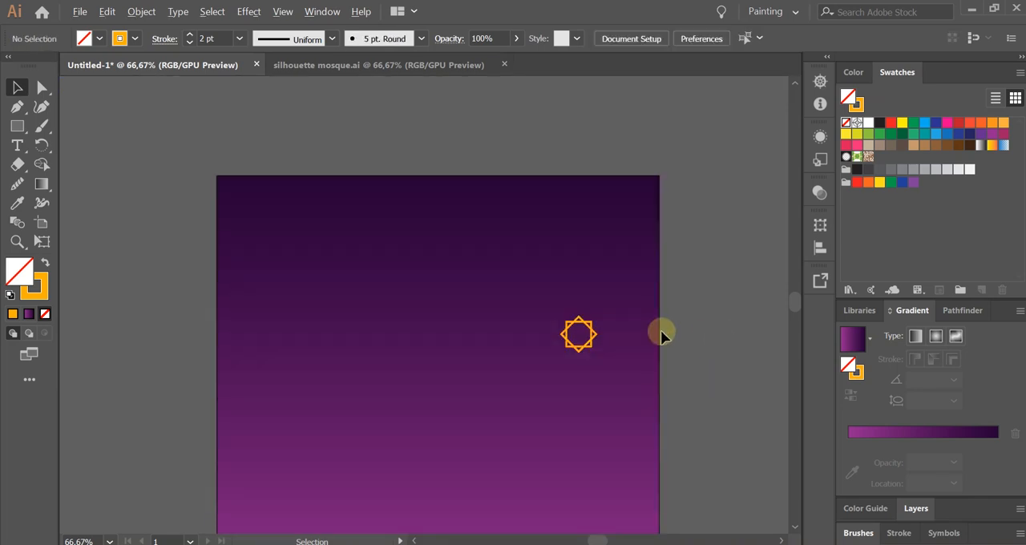
# Draw a vertical orange 2 pt line from the star's top point to just above the artboard's upper edge.
pyautogui.scroll(1, 661, 332)
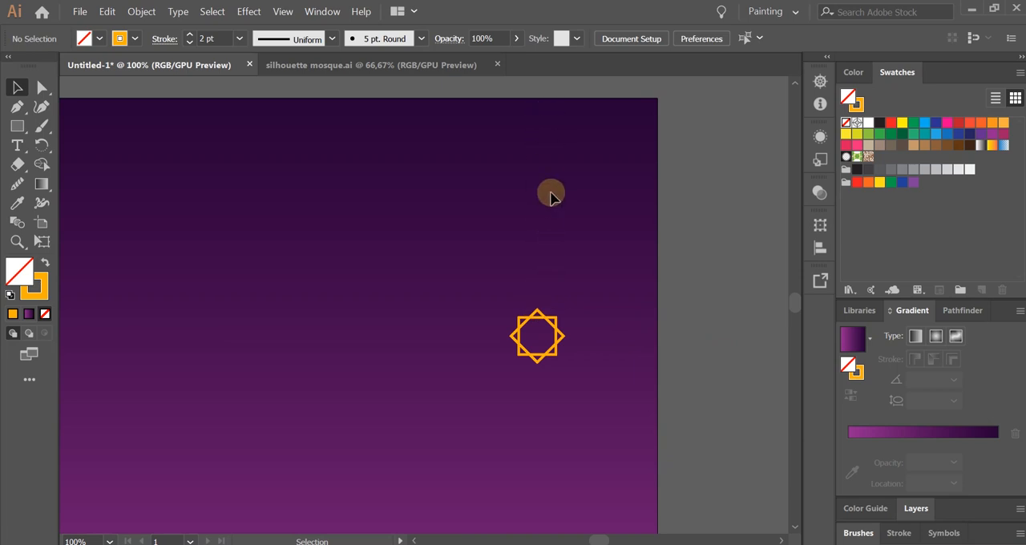
pyautogui.scroll(1, 551, 195)
pyautogui.scroll(-1, 552, 195)
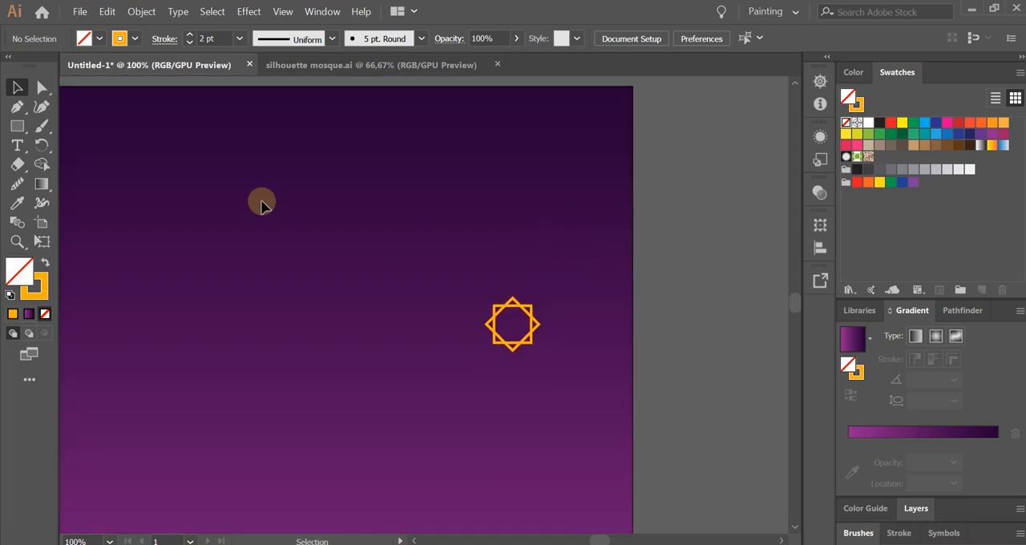
pyautogui.moveTo(17, 127); pyautogui.dragTo(110, 210)
pyautogui.scroll(1, 554, 270)
pyautogui.scroll(1, 486, 258)
pyautogui.moveTo(524, 277); pyautogui.dragTo(511, 318)
pyautogui.moveTo(504, 396); pyautogui.dragTo(505, 367)
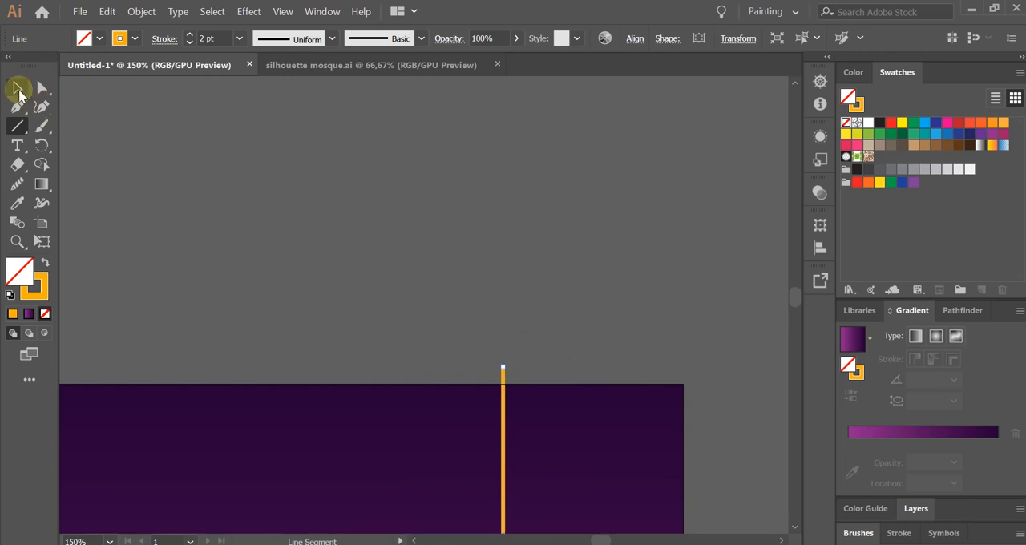
pyautogui.click(17, 89)
pyautogui.moveTo(666, 461); pyautogui.dragTo(607, 231)
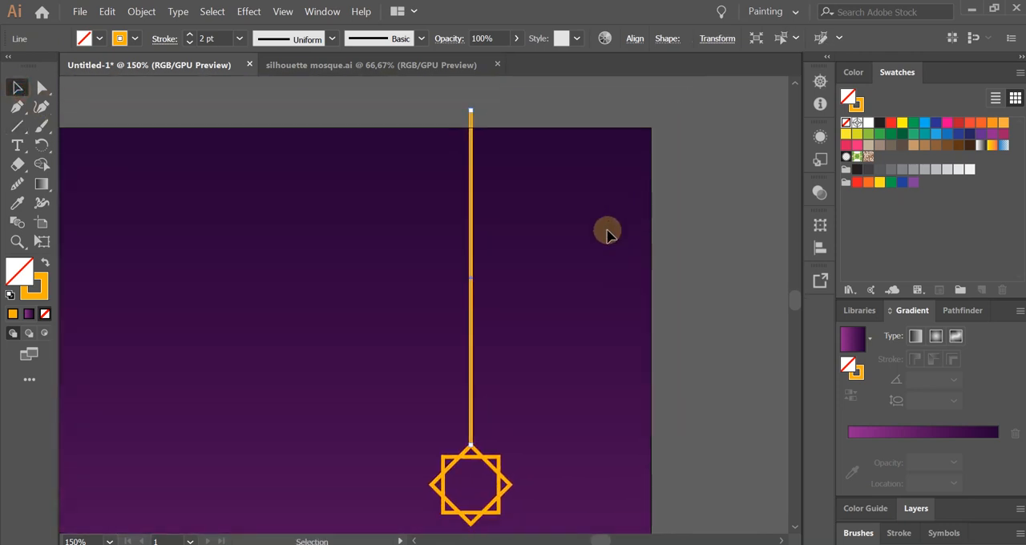
# Thin the vertical hanging line to a 0,5 pt stroke.
pyautogui.click(243, 44)
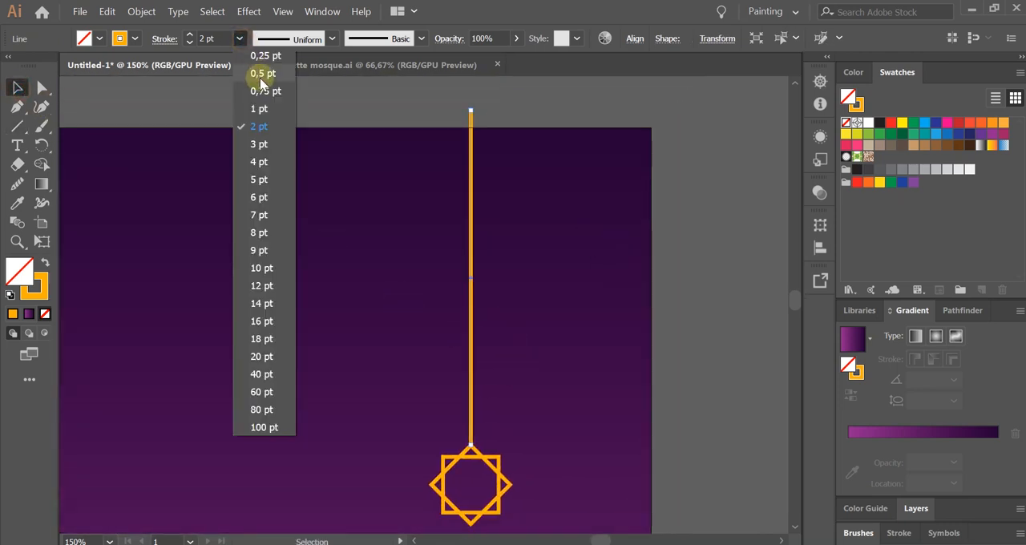
pyautogui.click(264, 73)
pyautogui.click(569, 289)
pyautogui.hotkey('ctrl', '1')
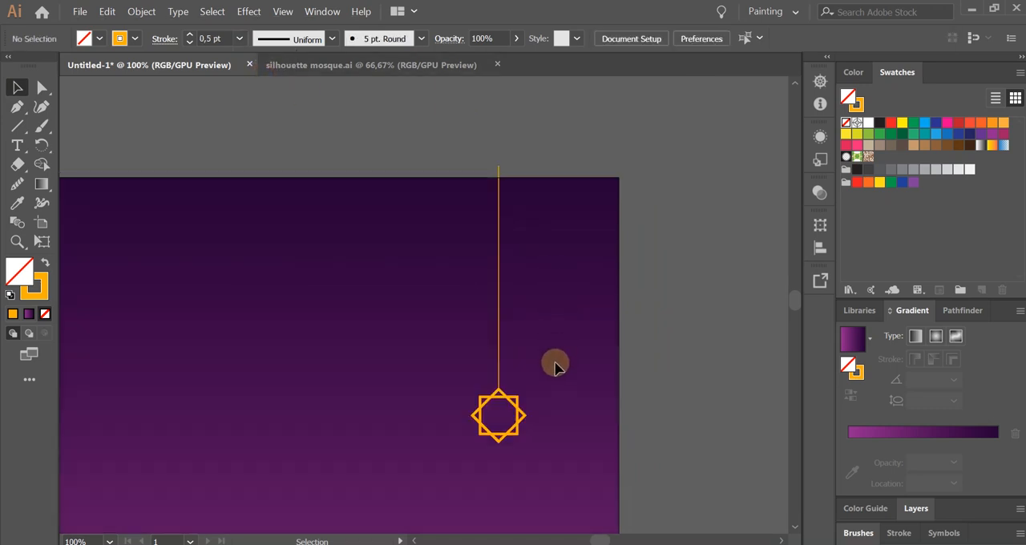
pyautogui.scroll(2, 527, 391)
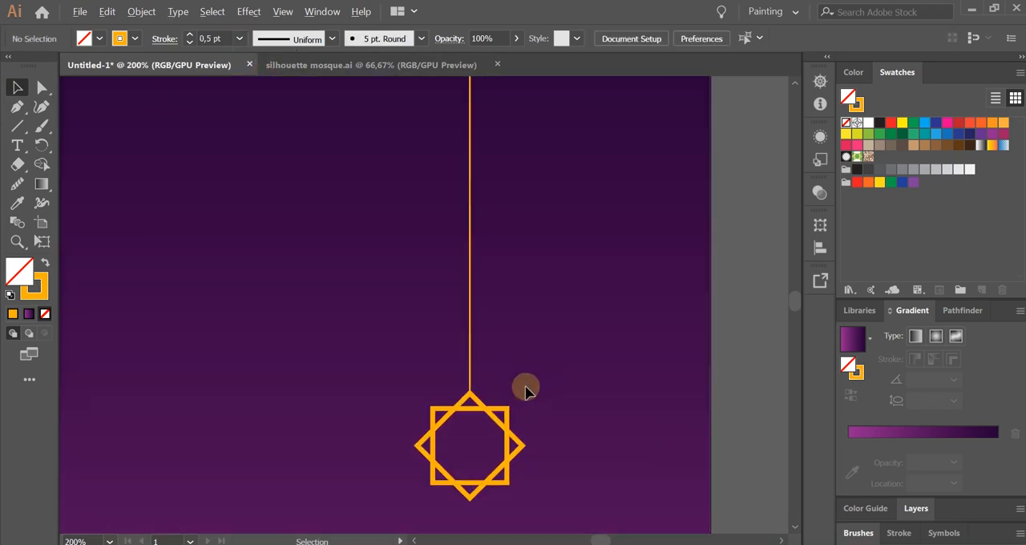
pyautogui.moveTo(527, 391); pyautogui.dragTo(521, 356)
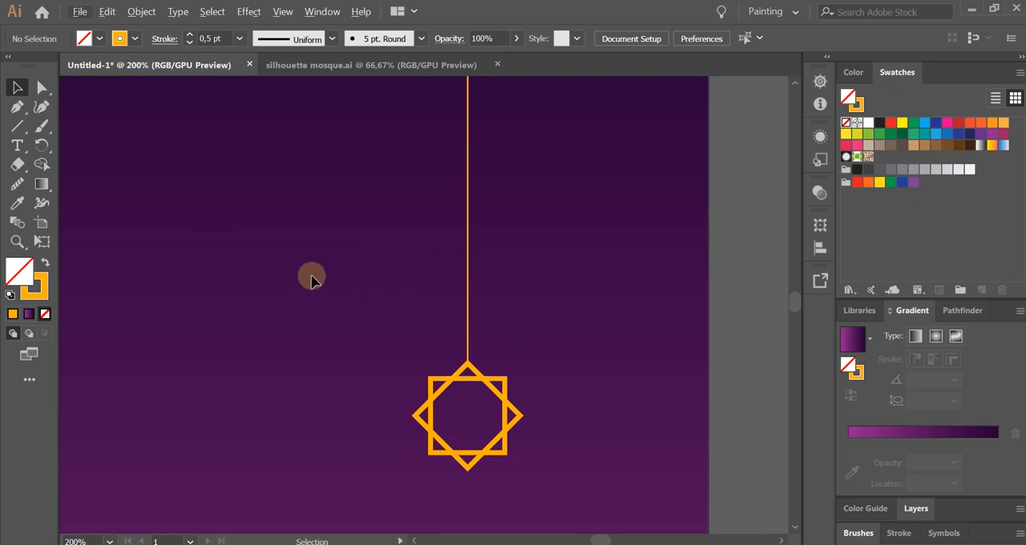
# Draw a small circle just right of the hanging line and give it a solid orange fill with no stroke.
pyautogui.click(25, 129)
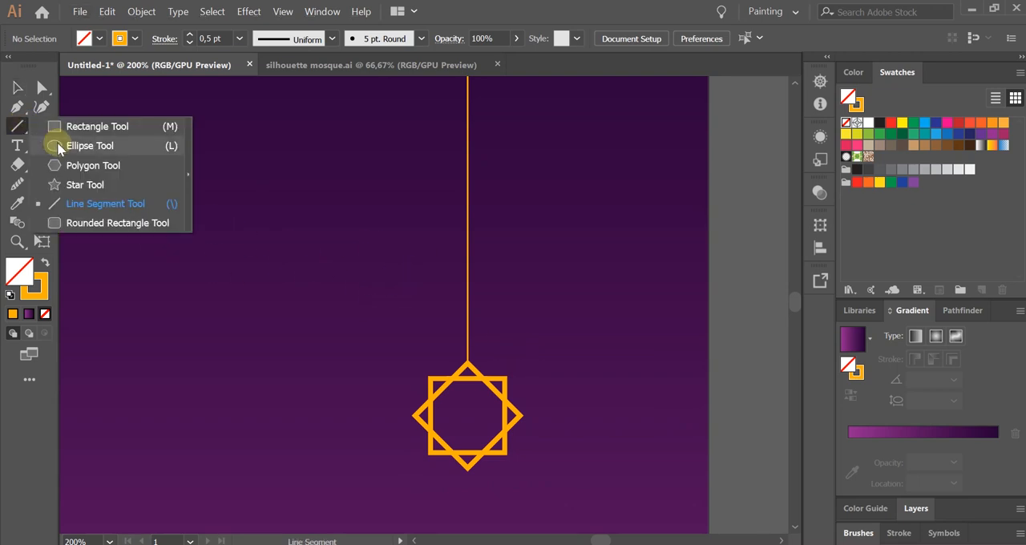
pyautogui.click(56, 145)
pyautogui.moveTo(510, 300); pyautogui.dragTo(521, 312)
pyautogui.click(16, 85)
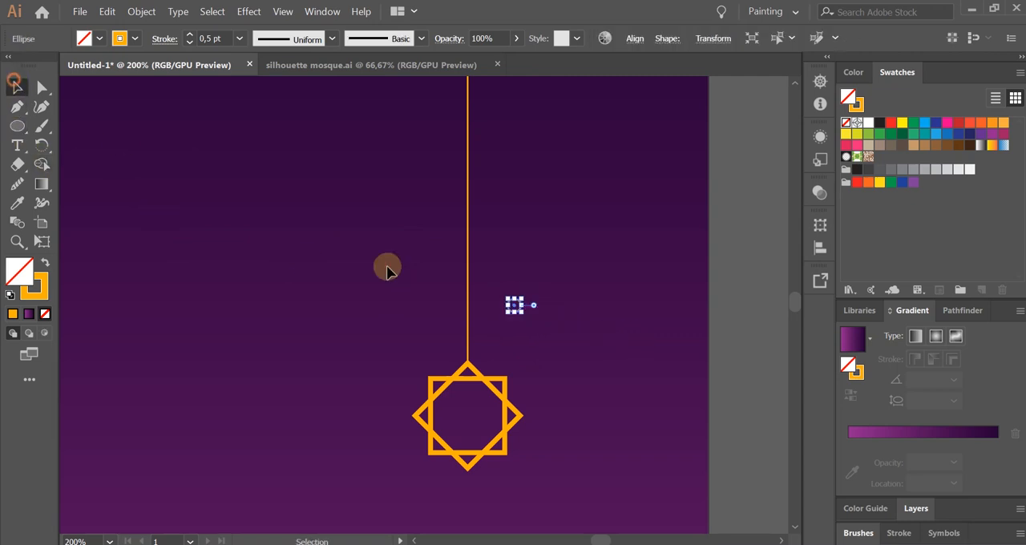
pyautogui.click(584, 329)
pyautogui.scroll(3, 508, 328)
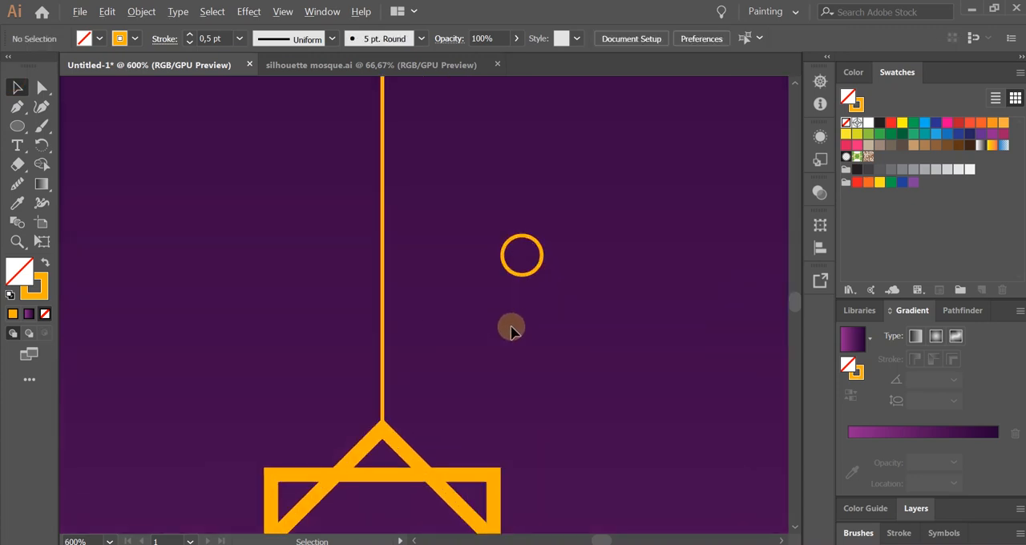
pyautogui.click(522, 278)
pyautogui.click(46, 262)
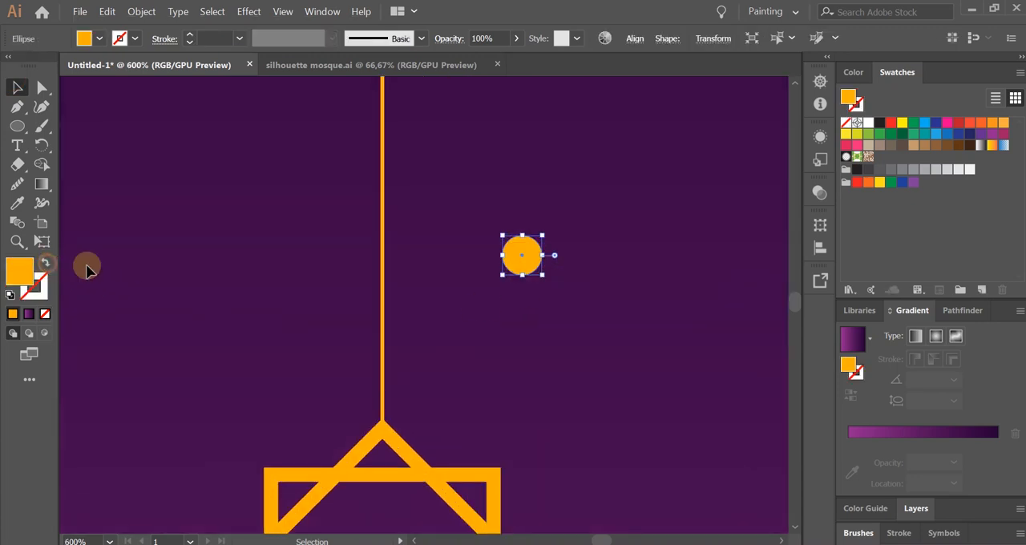
pyautogui.click(502, 340)
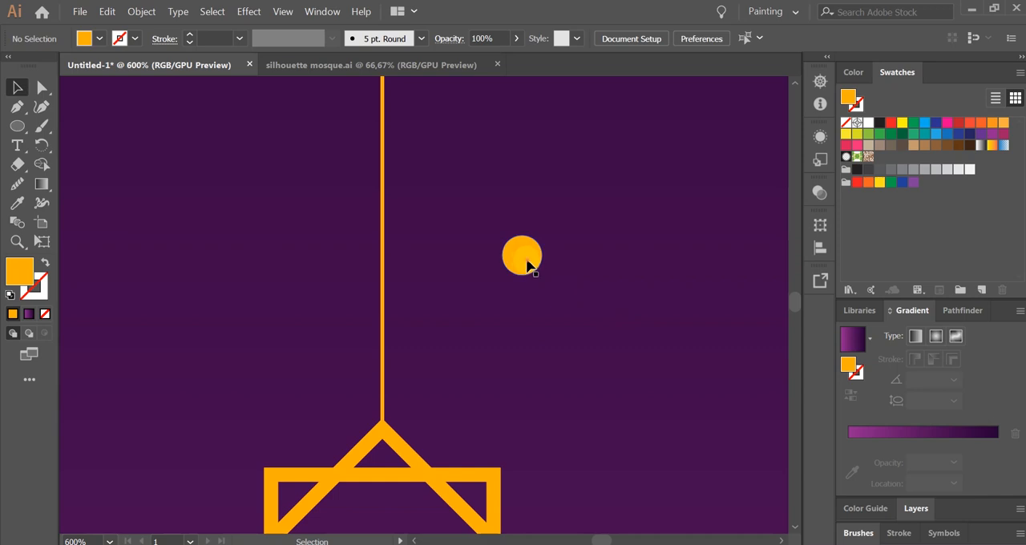
# Center the orange circle on the line above the star and place a copy of it a little higher on the line.
pyautogui.moveTo(527, 266); pyautogui.dragTo(398, 275)
pyautogui.scroll(-2, 407, 328)
pyautogui.scroll(1, 406, 328)
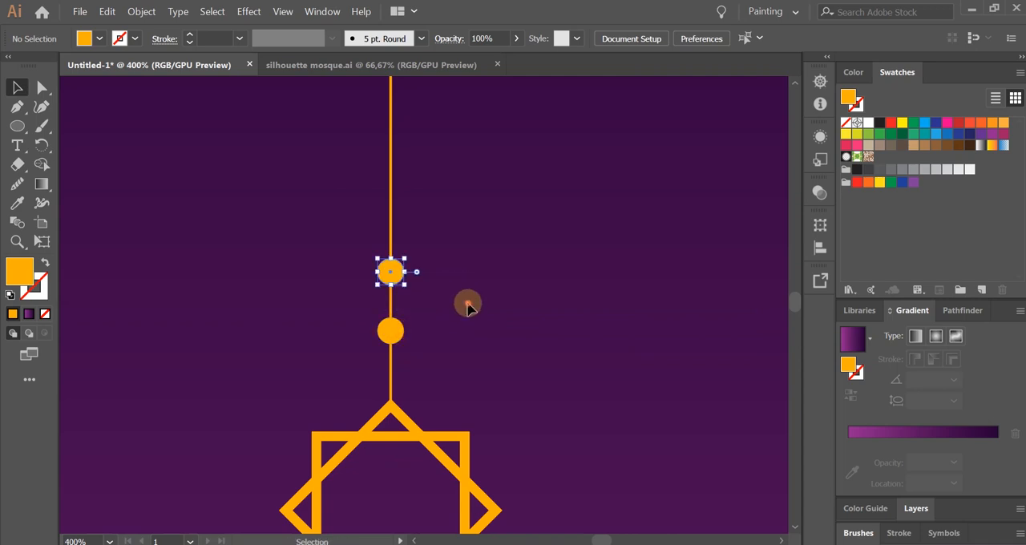
pyautogui.click(452, 260)
pyautogui.scroll(-2, 452, 260)
pyautogui.scroll(1, 452, 263)
pyautogui.scroll(-1, 451, 264)
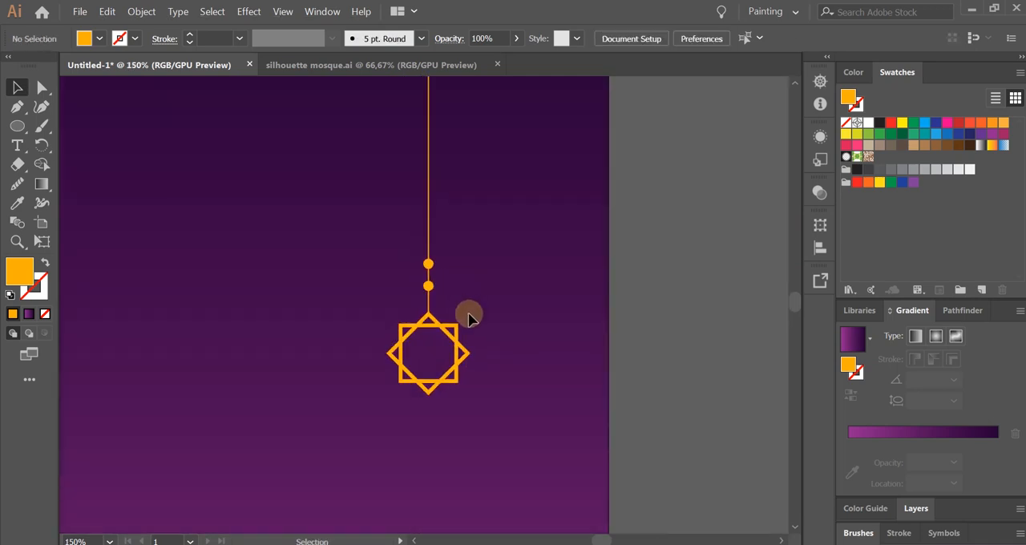
# Group the star, the two circles and the hanging line into one ornament.
pyautogui.moveTo(332, 224); pyautogui.dragTo(521, 431)
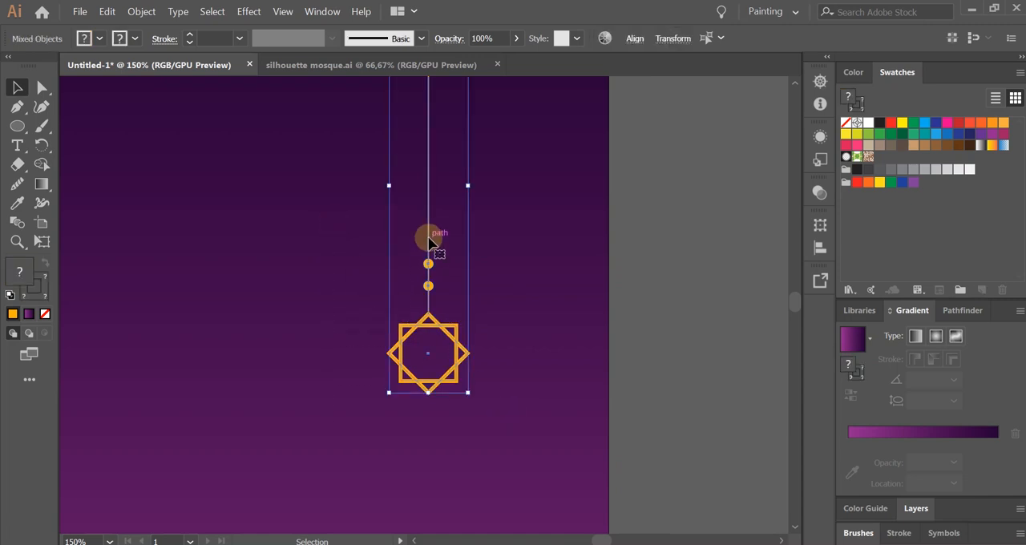
pyautogui.rightClick(428, 241)
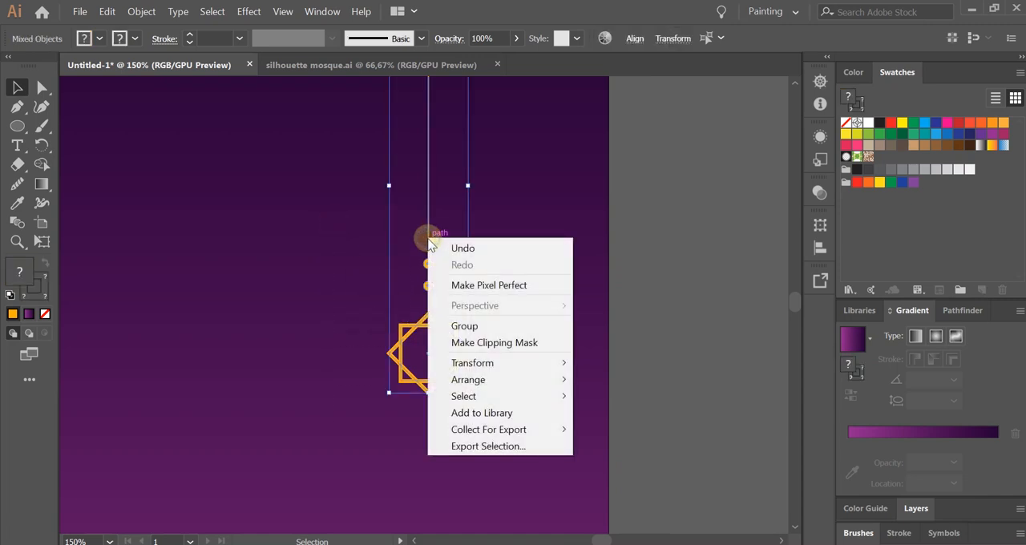
pyautogui.click(497, 325)
pyautogui.click(564, 303)
# Move the grouped ornament slightly closer to the artboard's right edge.
pyautogui.scroll(-2, 564, 303)
pyautogui.moveTo(549, 324); pyautogui.dragTo(613, 327)
pyautogui.click(676, 417)
pyautogui.moveTo(609, 394); pyautogui.dragTo(628, 391)
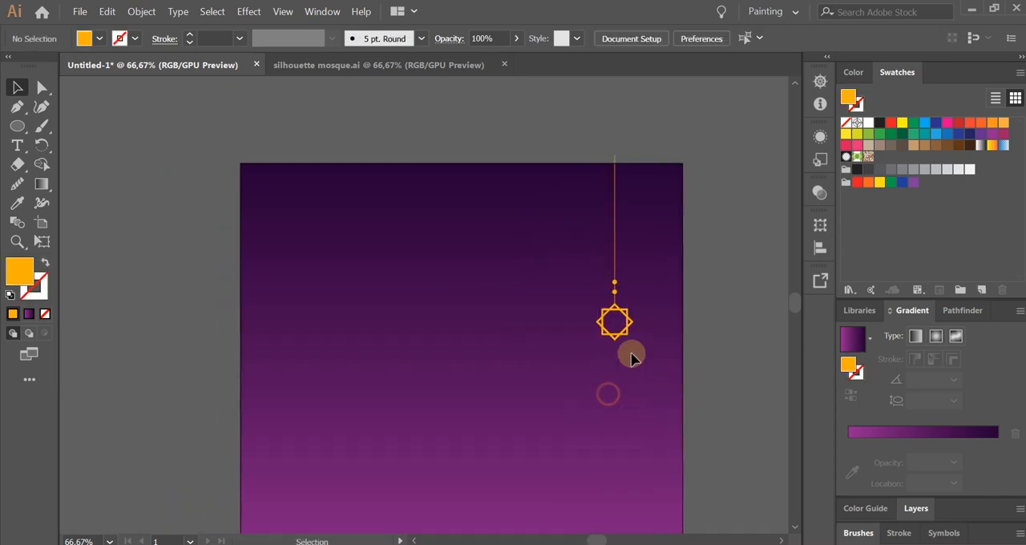
# Duplicate the hanging ornament near the artboard's left edge, slightly higher than the original.
pyautogui.moveTo(626, 338); pyautogui.dragTo(306, 299)
pyautogui.click(387, 366)
pyautogui.scroll(-1, 362, 342)
pyautogui.hscroll(1, 362, 342)
pyautogui.scroll(-1, 362, 341)
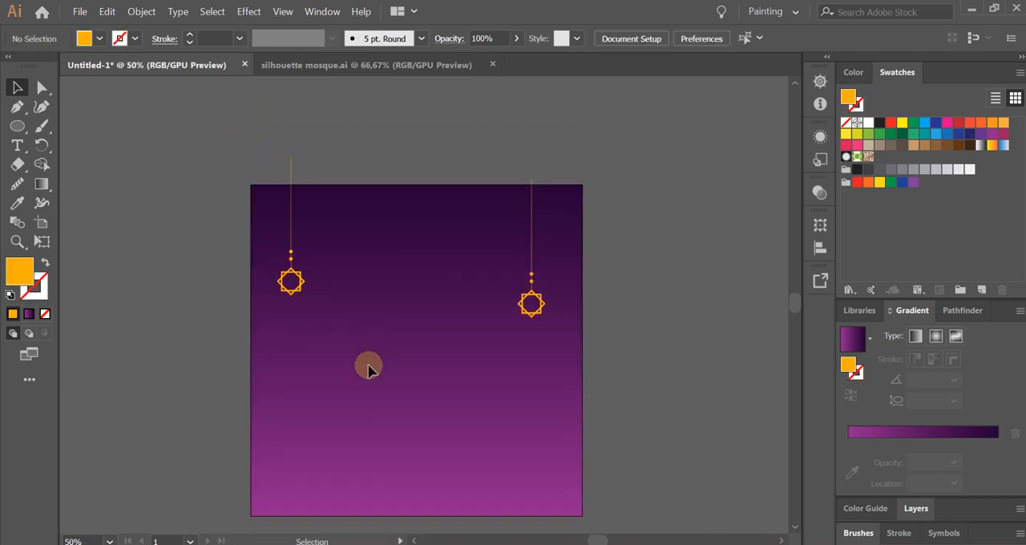
pyautogui.moveTo(375, 378); pyautogui.dragTo(405, 363)
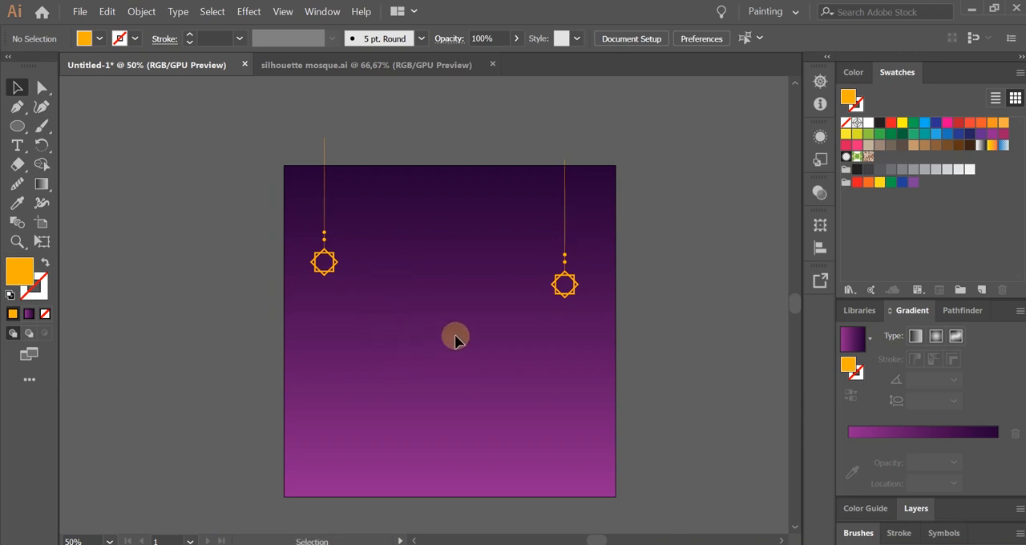
pyautogui.moveTo(420, 281); pyautogui.dragTo(409, 281)
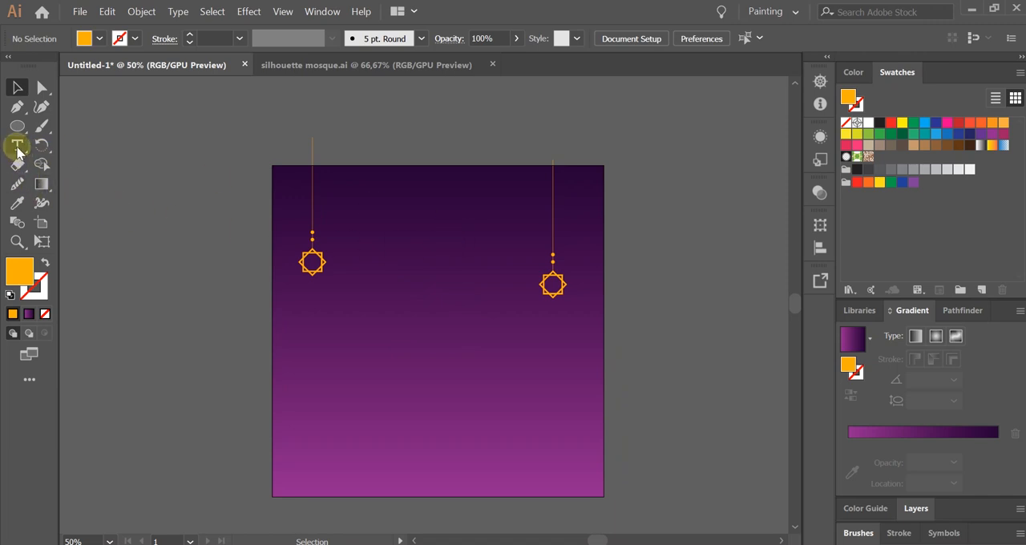
# Add the text "Ramadan" near the middle of the artboard.
pyautogui.click(18, 147)
pyautogui.click(415, 341)
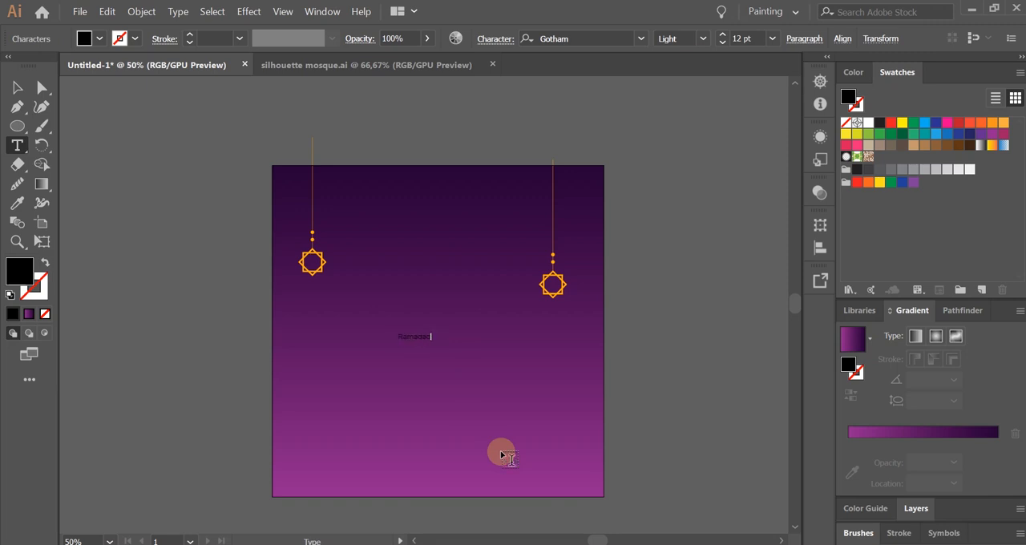
pyautogui.click(17, 87)
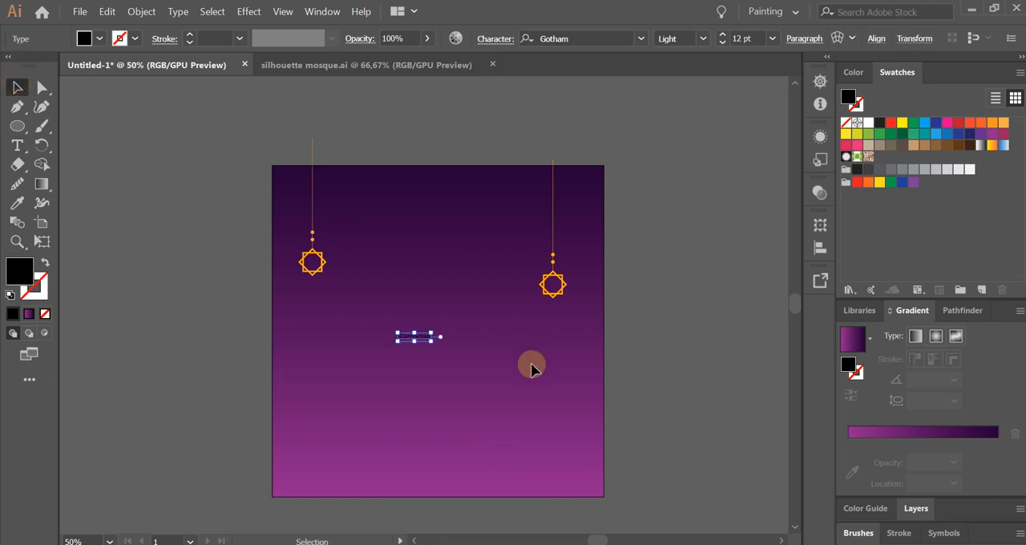
# Enlarge the "Ramadan" text to about 53 pt, place it between the ornaments and fill it white.
pyautogui.moveTo(431, 333); pyautogui.dragTo(507, 301)
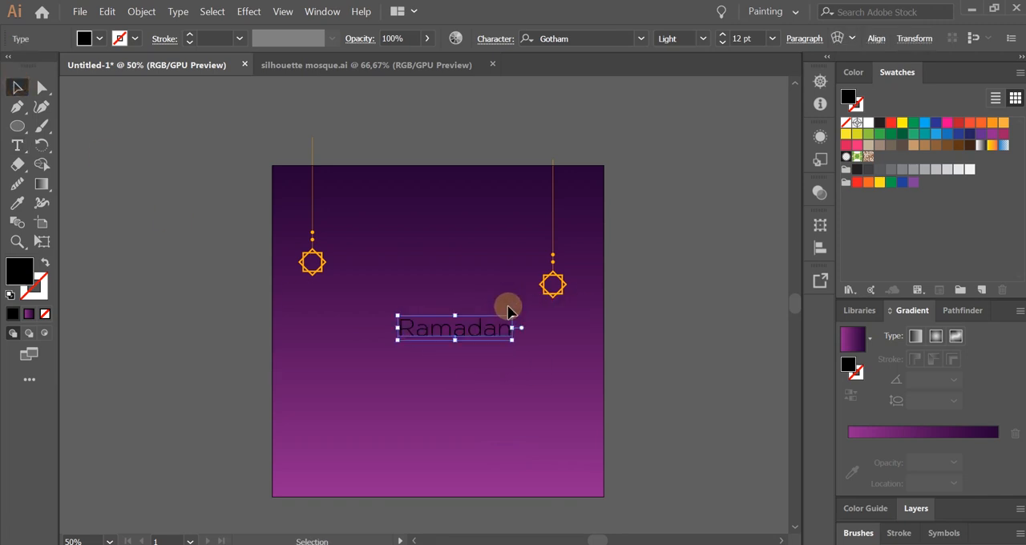
pyautogui.moveTo(397, 341); pyautogui.dragTo(370, 369)
pyautogui.moveTo(482, 330); pyautogui.dragTo(475, 317)
pyautogui.click(865, 127)
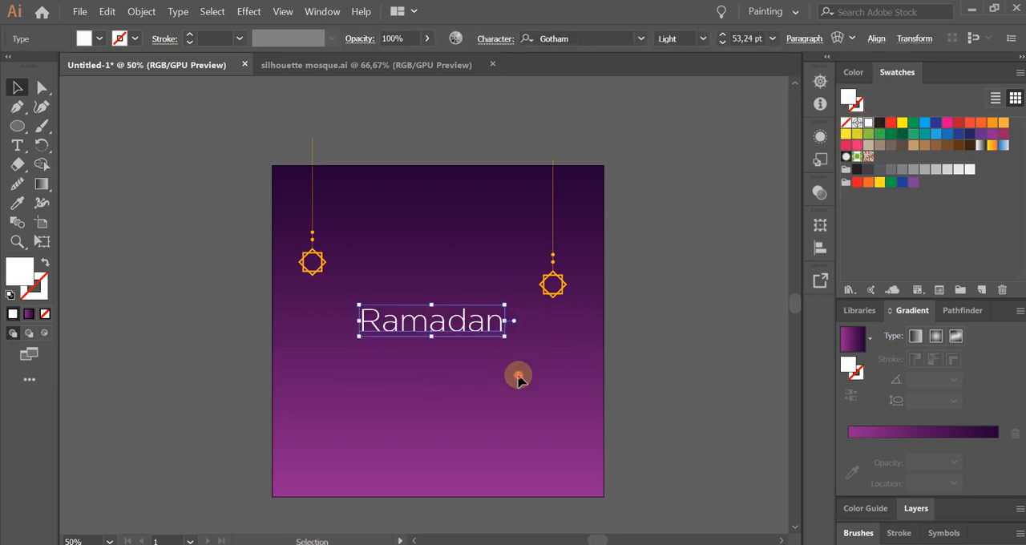
pyautogui.click(407, 360)
pyautogui.scroll(1, 407, 360)
pyautogui.scroll(1, 481, 394)
pyautogui.scroll(-1, 481, 409)
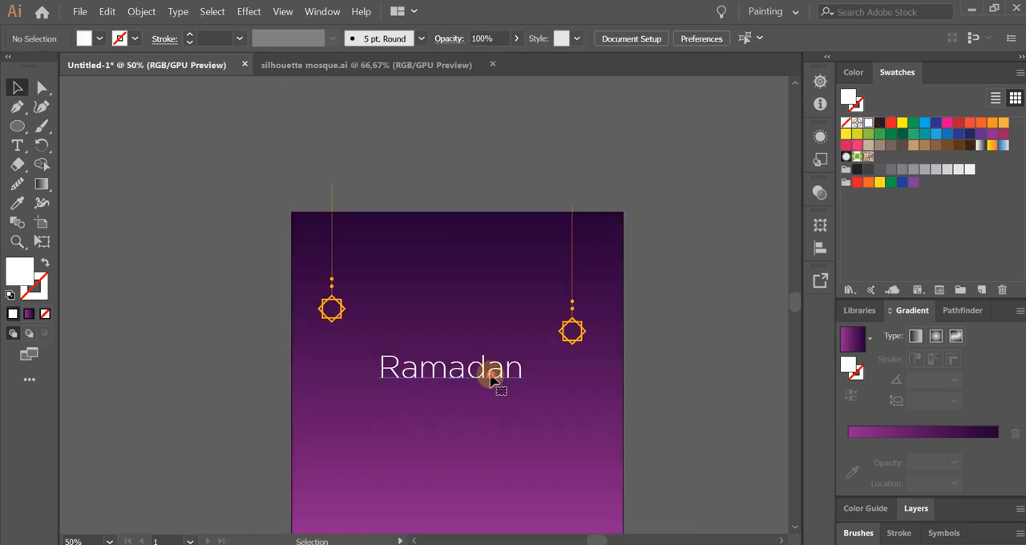
# Change the font of the "Ramadan" text to Channel.
pyautogui.click(493, 374)
pyautogui.click(491, 408)
pyautogui.scroll(1, 487, 408)
pyautogui.moveTo(483, 373); pyautogui.dragTo(500, 345)
pyautogui.click(500, 412)
pyautogui.click(499, 361)
pyautogui.press('space')
pyautogui.click(592, 33)
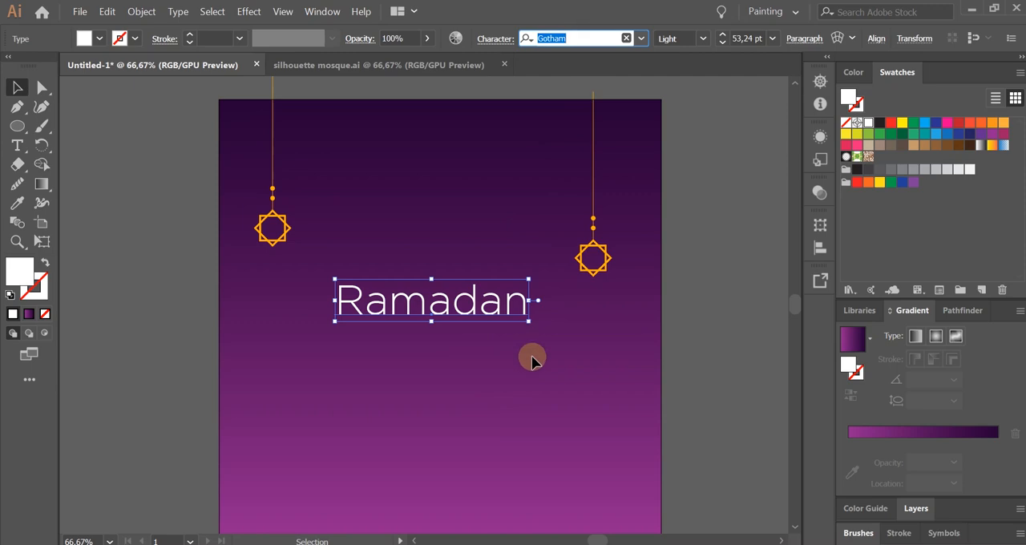
pyautogui.write('channe')
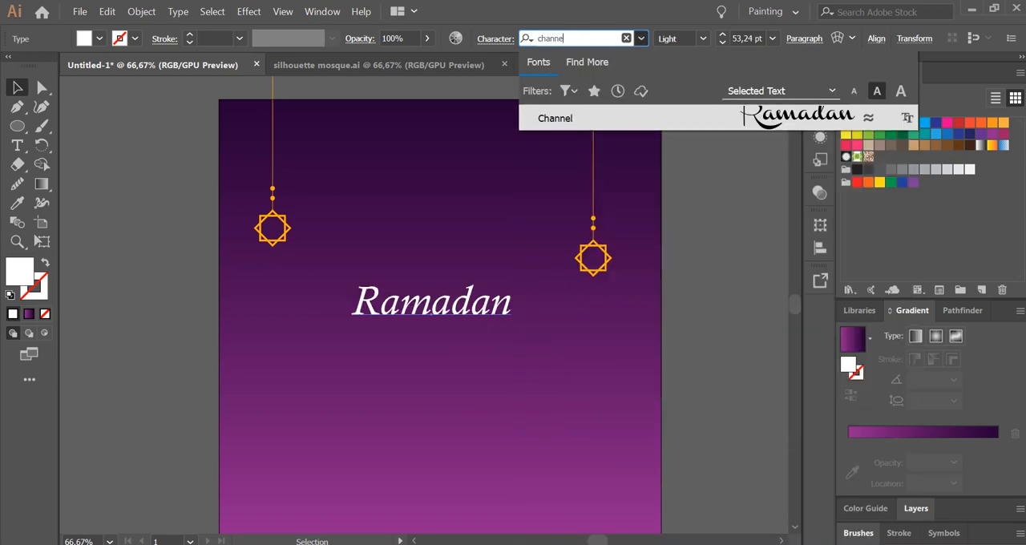
pyautogui.click(664, 119)
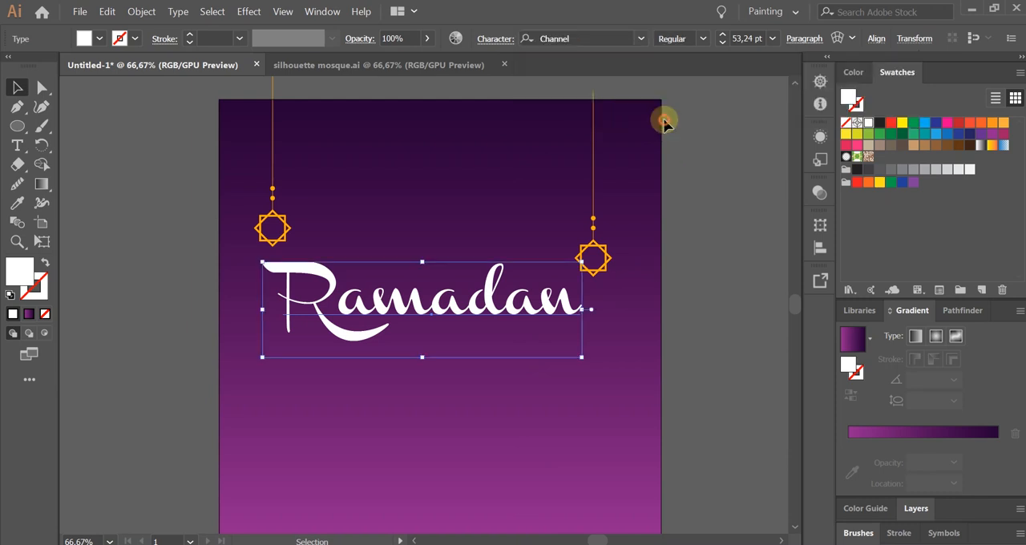
pyautogui.click(495, 417)
# Scale the "Ramadan" text down to about 30 pt and shift it slightly upward.
pyautogui.click(527, 299)
pyautogui.moveTo(580, 310); pyautogui.dragTo(523, 304)
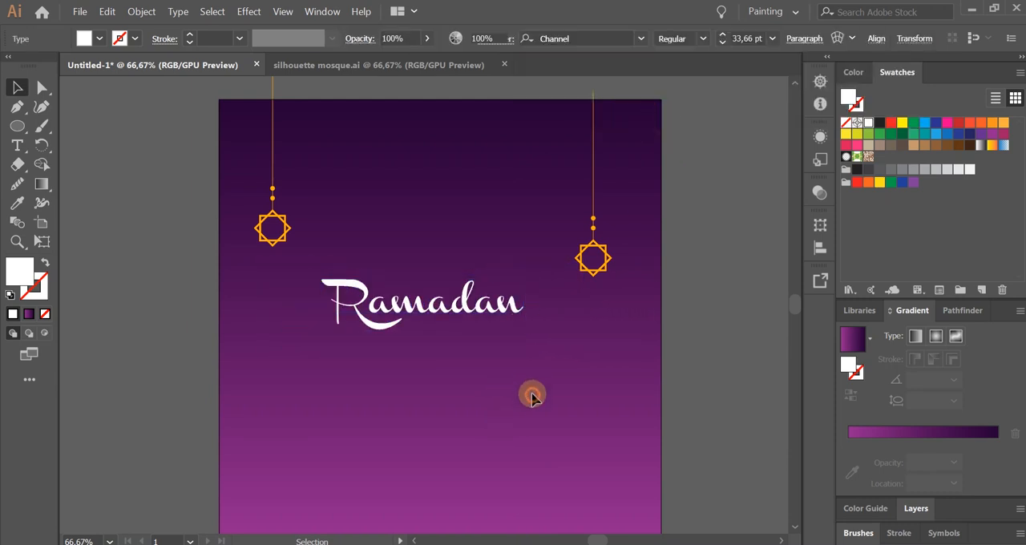
pyautogui.click(531, 394)
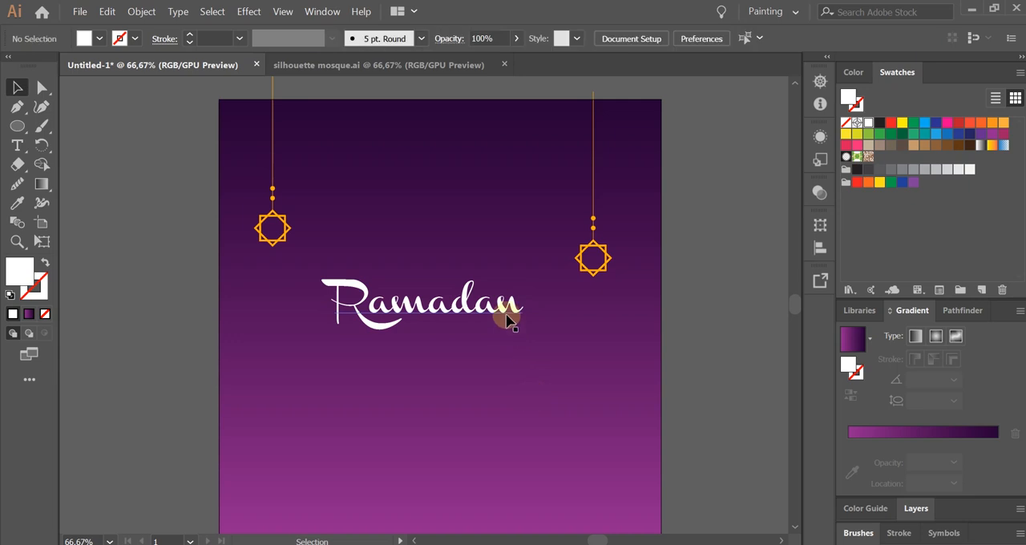
pyautogui.moveTo(505, 319); pyautogui.dragTo(524, 283)
pyautogui.click(532, 348)
pyautogui.press('space')
pyautogui.moveTo(537, 336); pyautogui.dragTo(542, 352)
# Center the "Ramadan" text horizontally on the artboard and move it up a little.
pyautogui.click(876, 38)
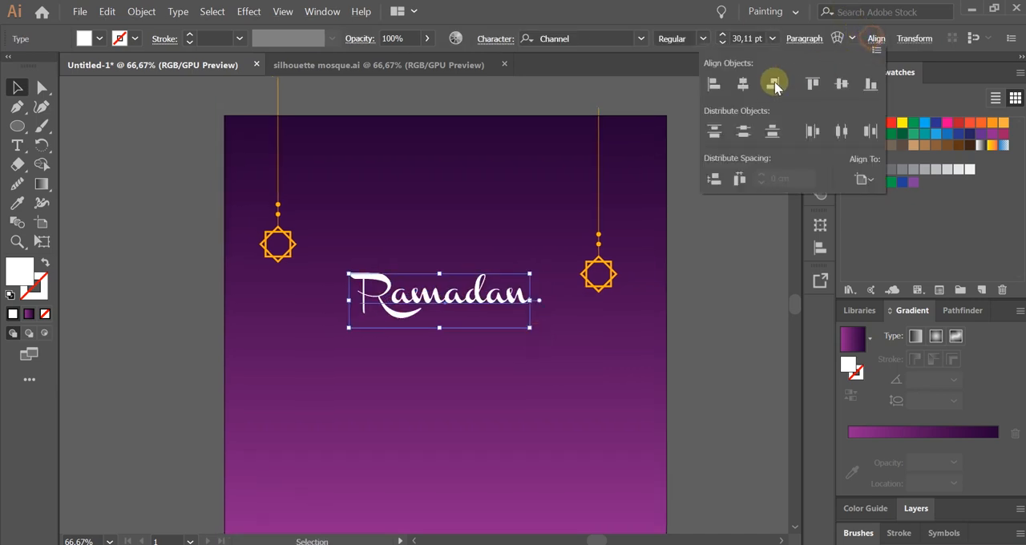
pyautogui.click(747, 85)
pyautogui.click(611, 350)
pyautogui.click(580, 356)
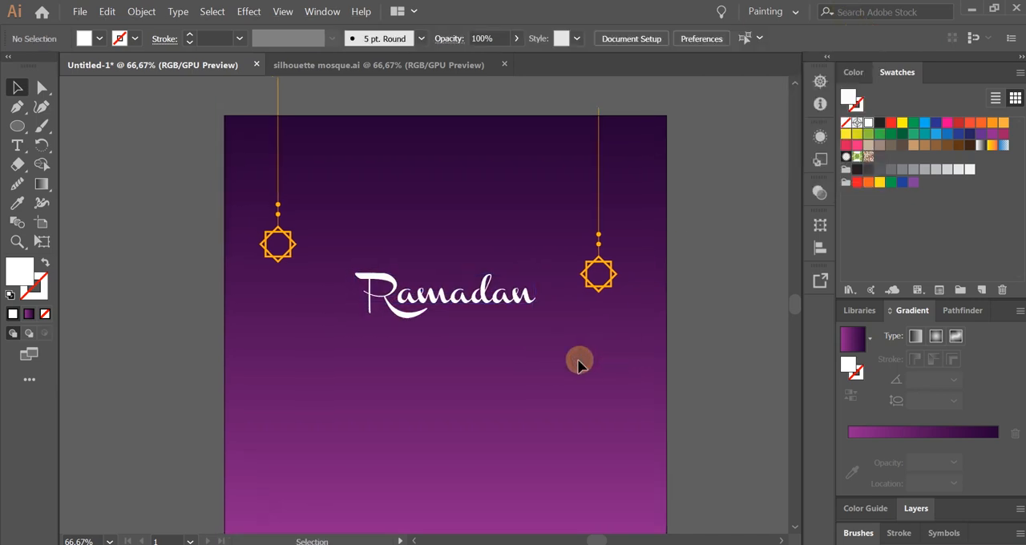
pyautogui.scroll(-1, 522, 370)
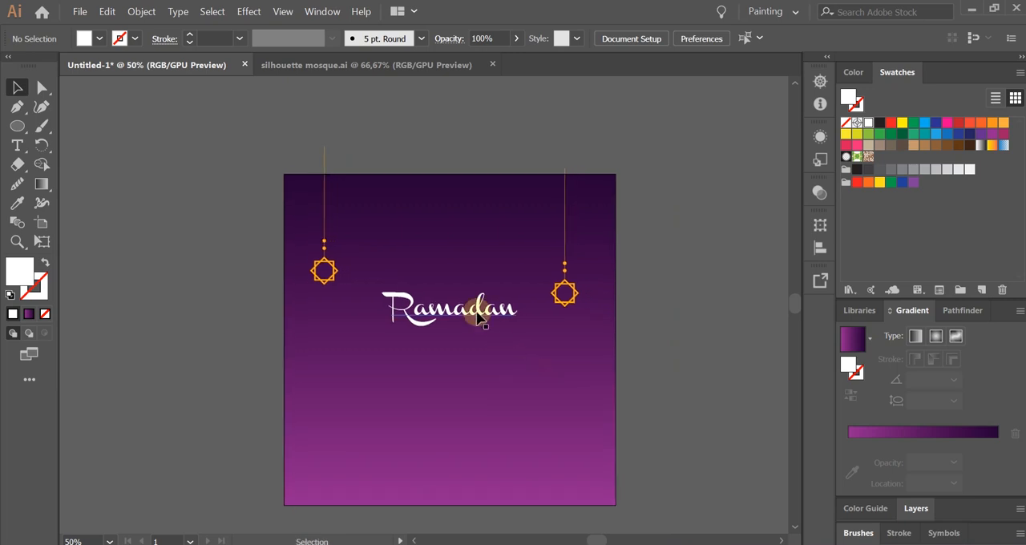
pyautogui.moveTo(476, 314); pyautogui.dragTo(476, 303)
pyautogui.click(510, 376)
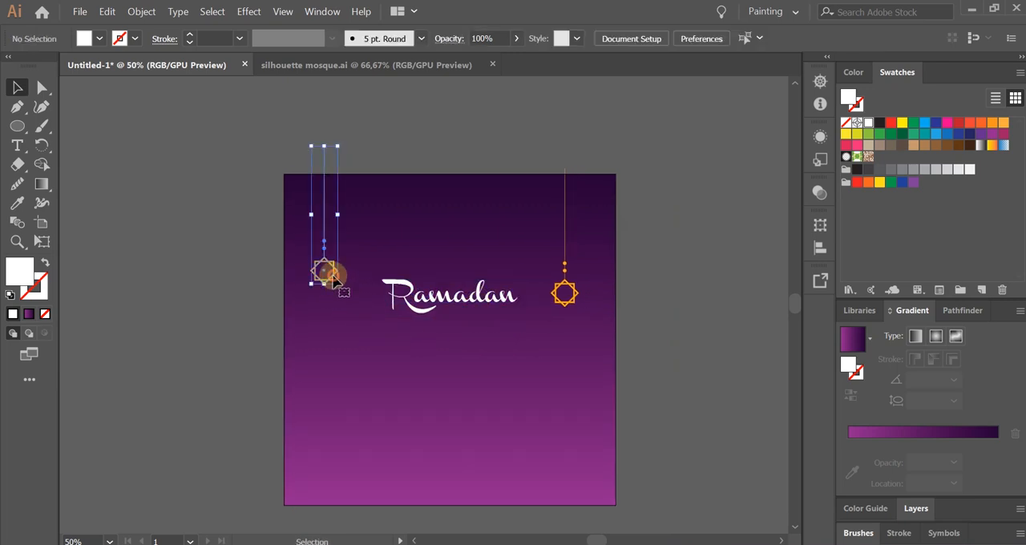
# Scale the left hanging ornament down slightly and keep its line extending past the artboard's upper edge.
pyautogui.scroll(1, 326, 273)
pyautogui.moveTo(343, 287); pyautogui.dragTo(329, 265)
pyautogui.click(344, 296)
pyautogui.click(381, 364)
pyautogui.scroll(-1, 381, 364)
pyautogui.moveTo(429, 420); pyautogui.dragTo(416, 387)
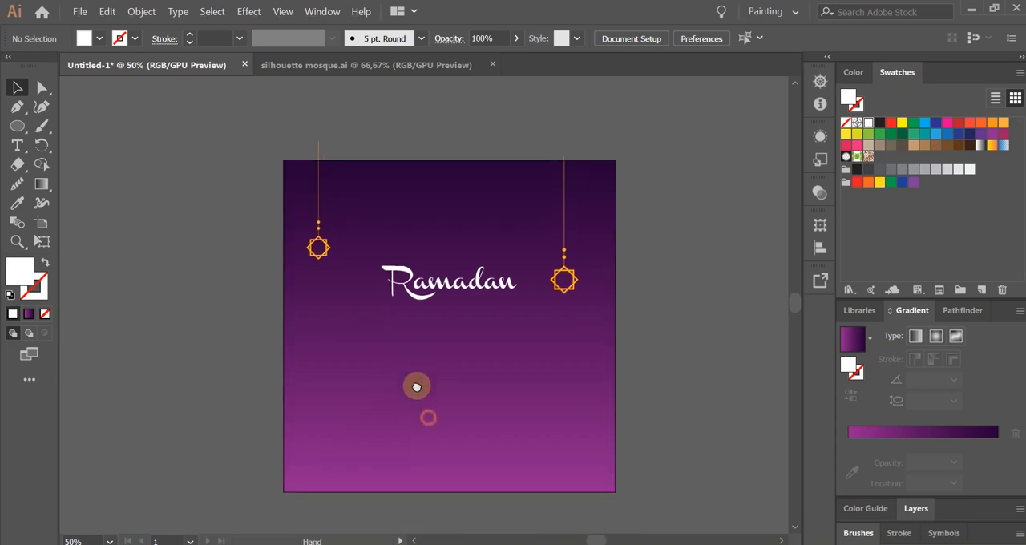
# Add the text "1441 H" below the "Ramadan" title.
pyautogui.scroll(2, 437, 393)
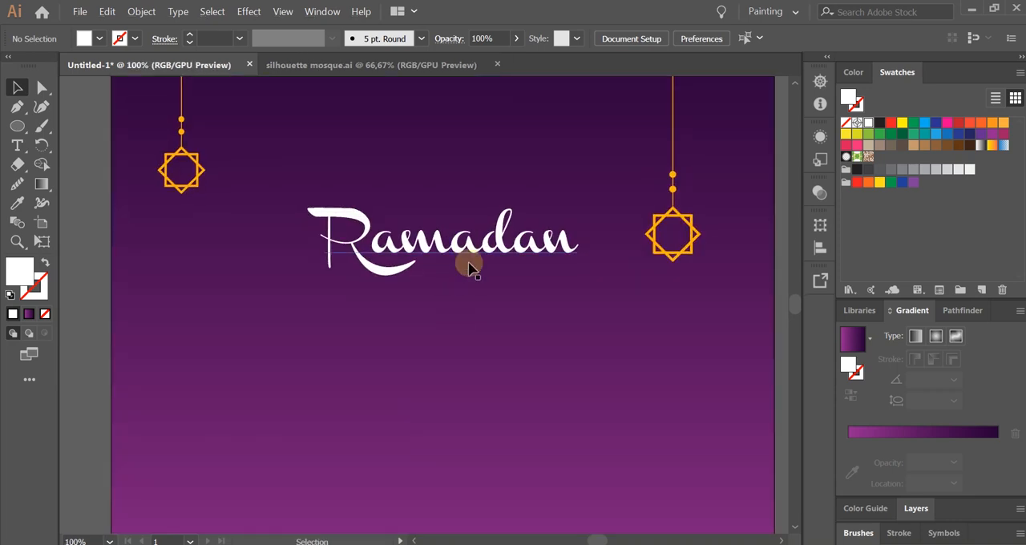
pyautogui.click(17, 146)
pyautogui.click(432, 331)
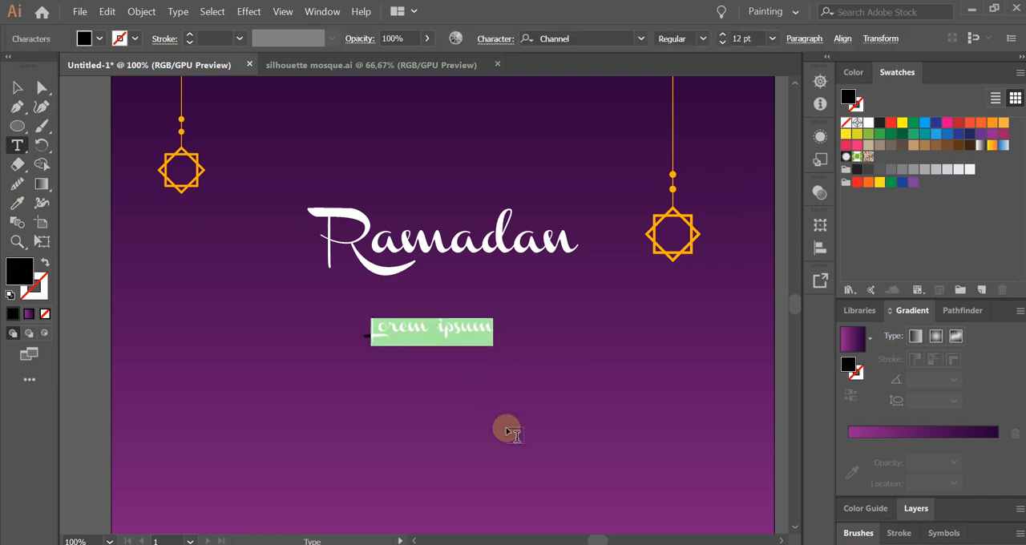
pyautogui.write('1441 H')
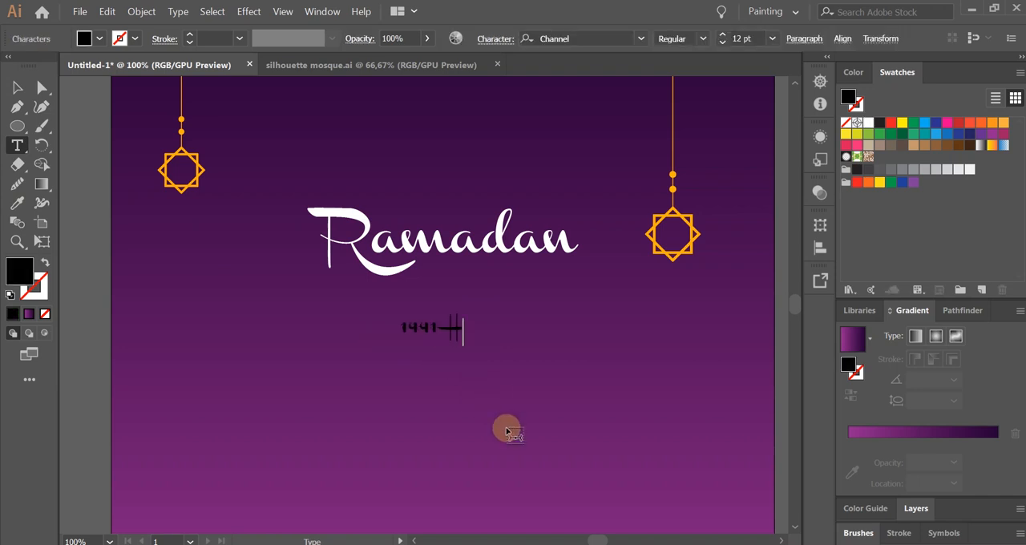
# Enlarge the "1441 H" text to about 23.7 pt and fill it with white.
pyautogui.click(17, 87)
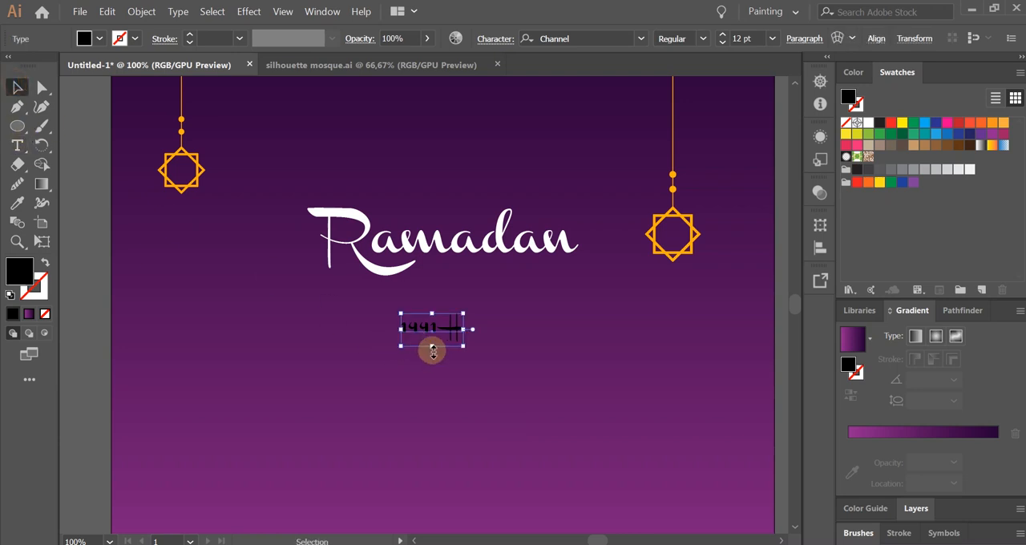
pyautogui.moveTo(463, 346); pyautogui.dragTo(525, 377)
pyautogui.click(864, 127)
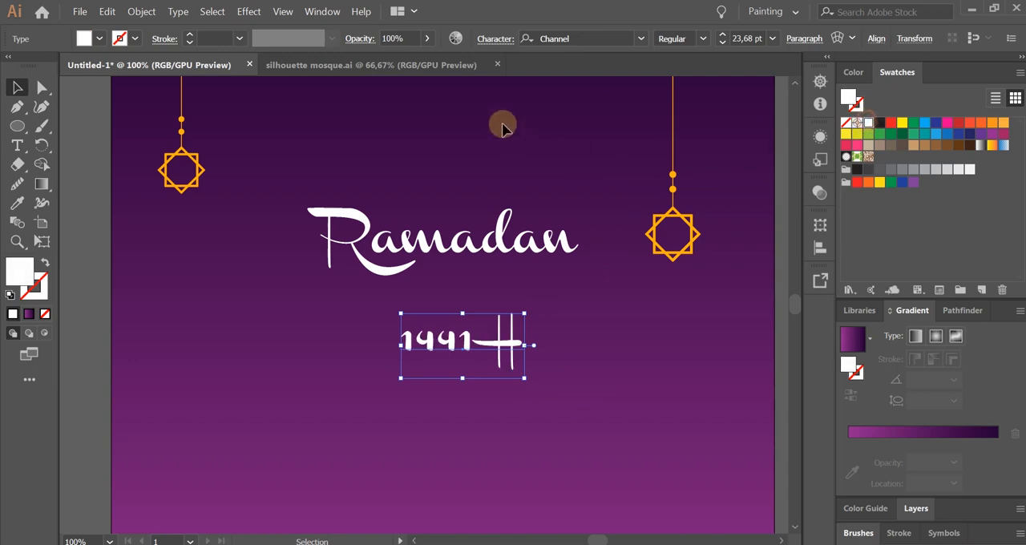
# Set the font of the "1441 H" text to Gotham Light.
pyautogui.click(574, 39)
pyautogui.write('got')
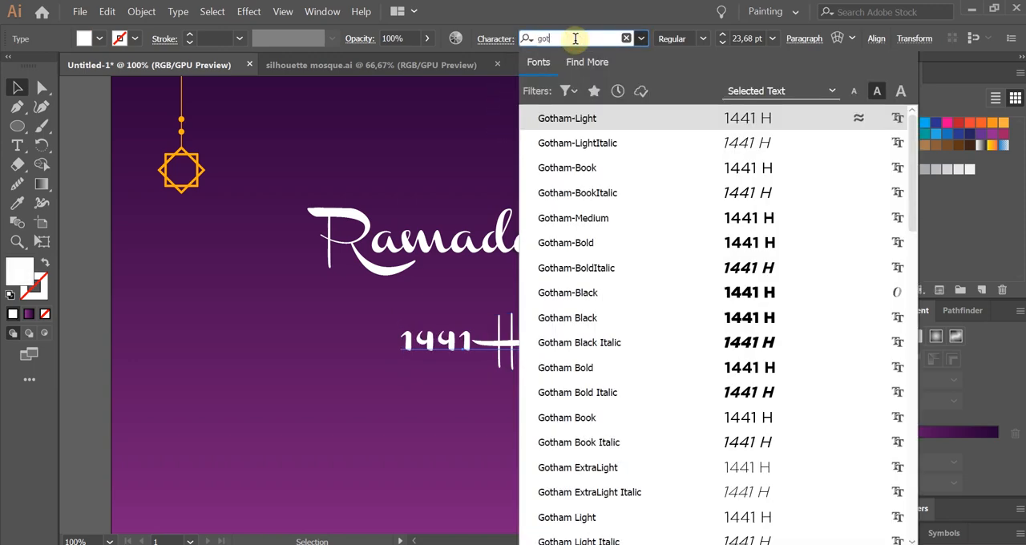
pyautogui.write('ham light')
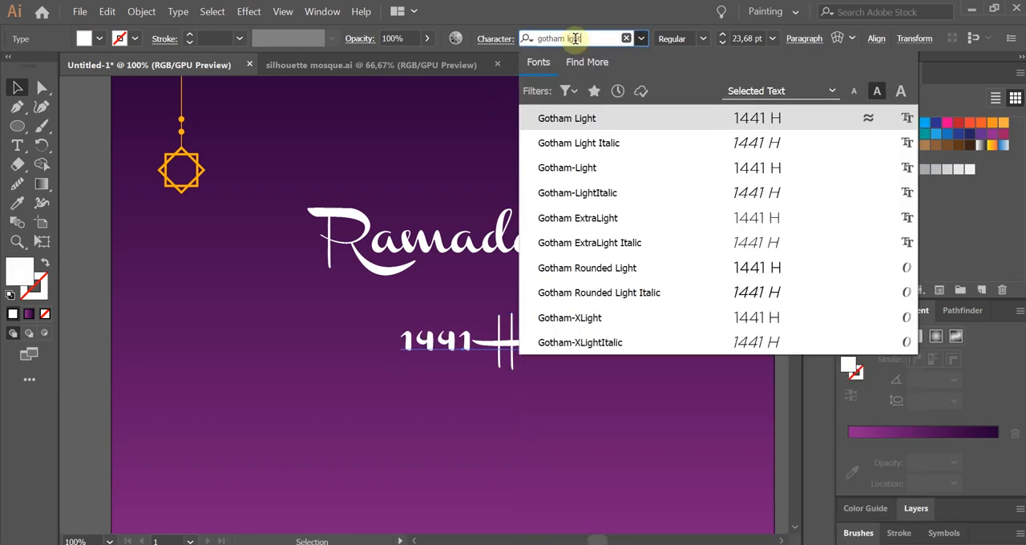
pyautogui.press('Return')
pyautogui.click(569, 410)
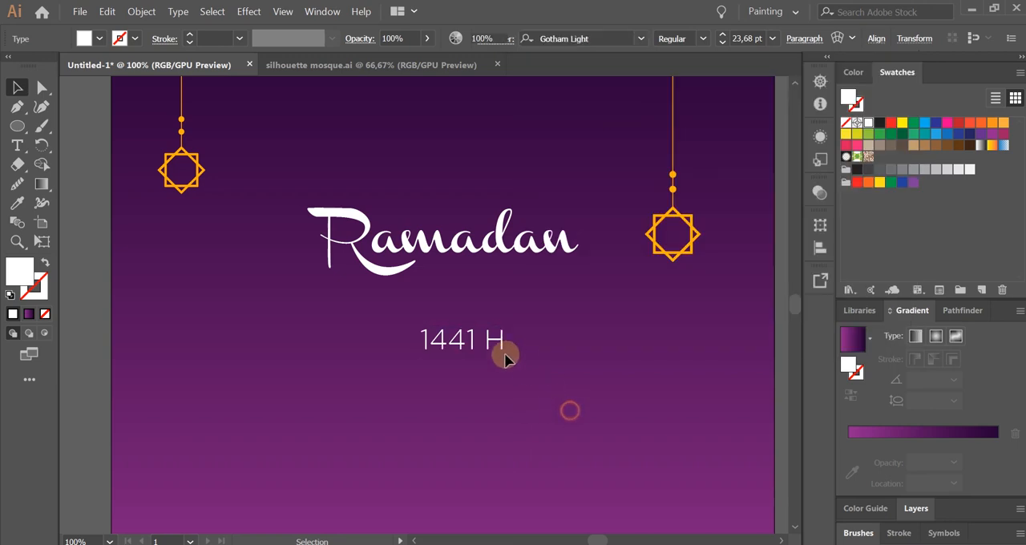
# Scale the "1441 H" text down to about 18.5 pt and place it right under the end of the "Ramadan" title.
pyautogui.moveTo(481, 353); pyautogui.dragTo(362, 282)
pyautogui.click(553, 299)
pyautogui.scroll(1, 530, 261)
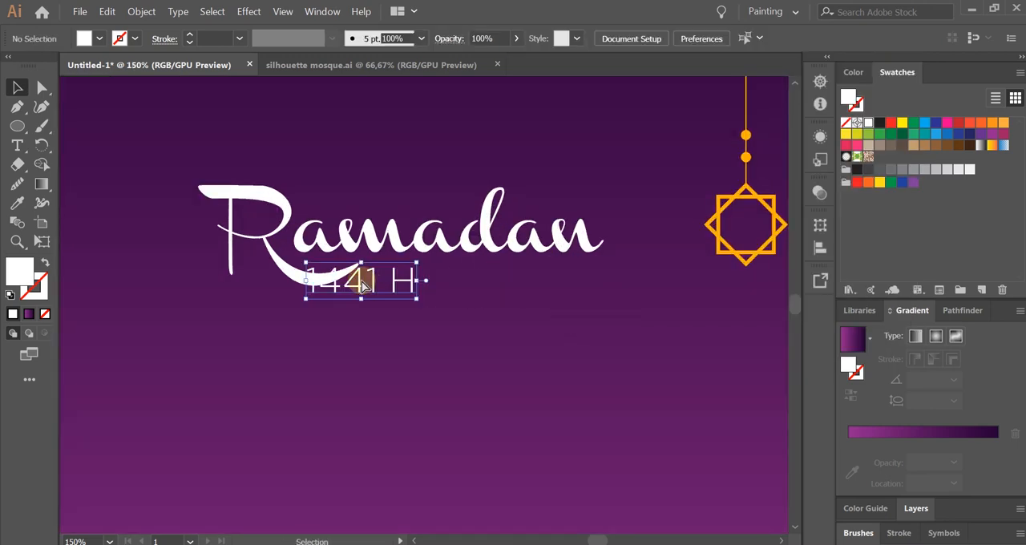
pyautogui.hotkey('ctrl', 'z')
pyautogui.moveTo(487, 301); pyautogui.dragTo(634, 362)
pyautogui.scroll(2, 344, 290)
pyautogui.scroll(-2, 310, 328)
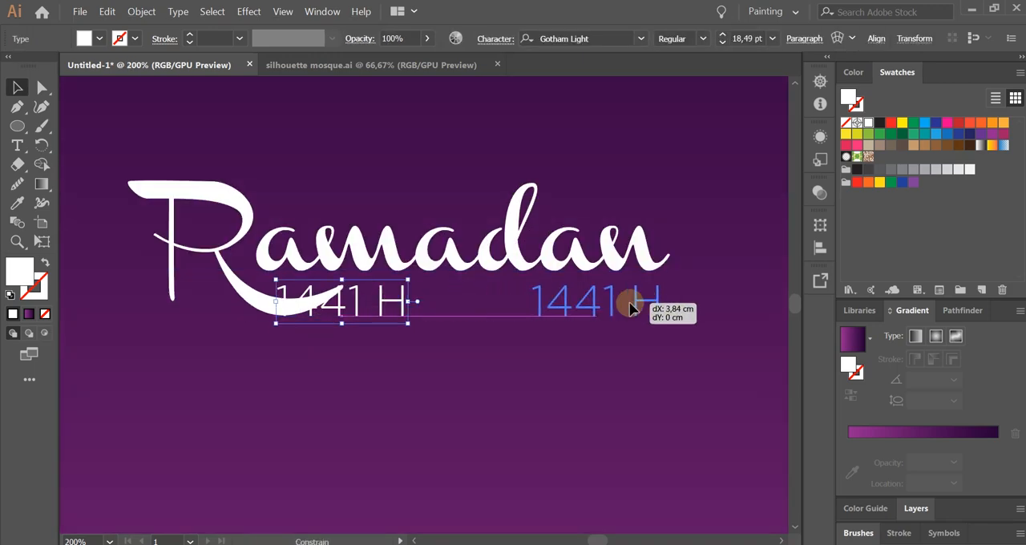
pyautogui.hotkey('ctrl', '0')
pyautogui.click(431, 349)
pyautogui.moveTo(464, 375); pyautogui.dragTo(453, 360)
# Group the "Ramadan" and "1441 H" texts and move the group slightly upward.
pyautogui.moveTo(316, 201); pyautogui.dragTo(527, 328)
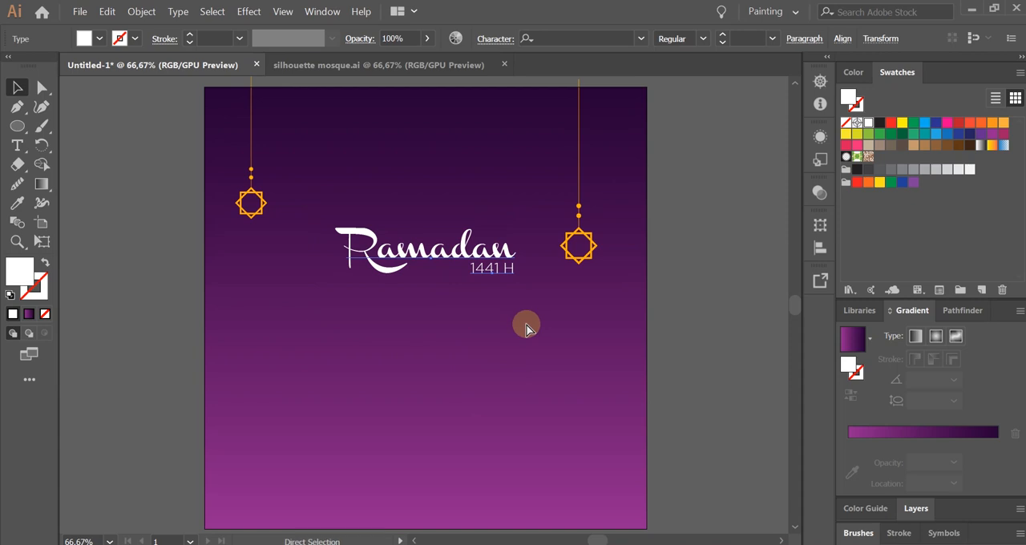
pyautogui.hotkey('ctrl', 'g')
pyautogui.moveTo(481, 267)
pyautogui.mouseDown()
pyautogui.moveTo(450, 258)
pyautogui.moveTo(469, 257)
pyautogui.mouseUp()
pyautogui.click(472, 315)
pyautogui.click(483, 306)
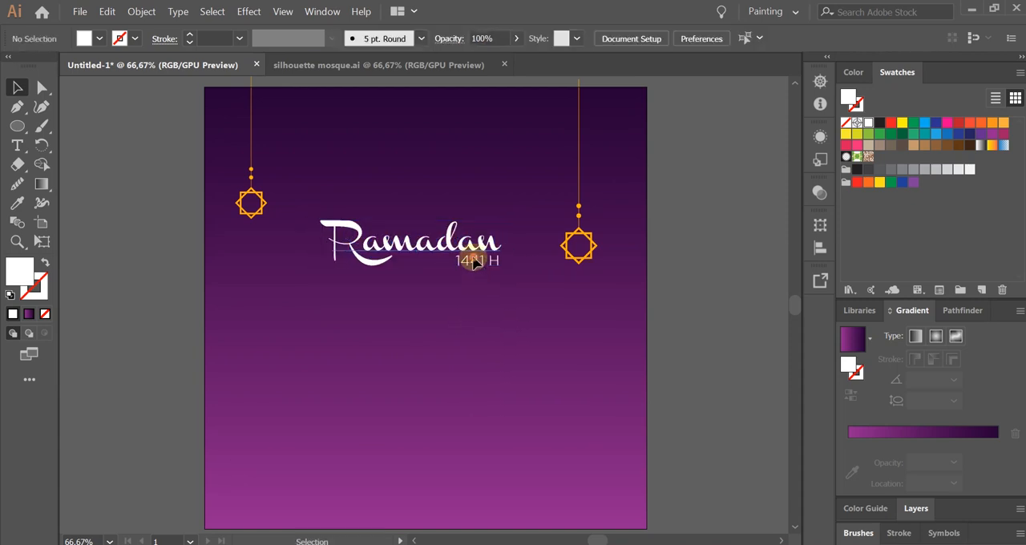
# Center the title group horizontally on the artboard.
pyautogui.click(471, 257)
pyautogui.click(872, 45)
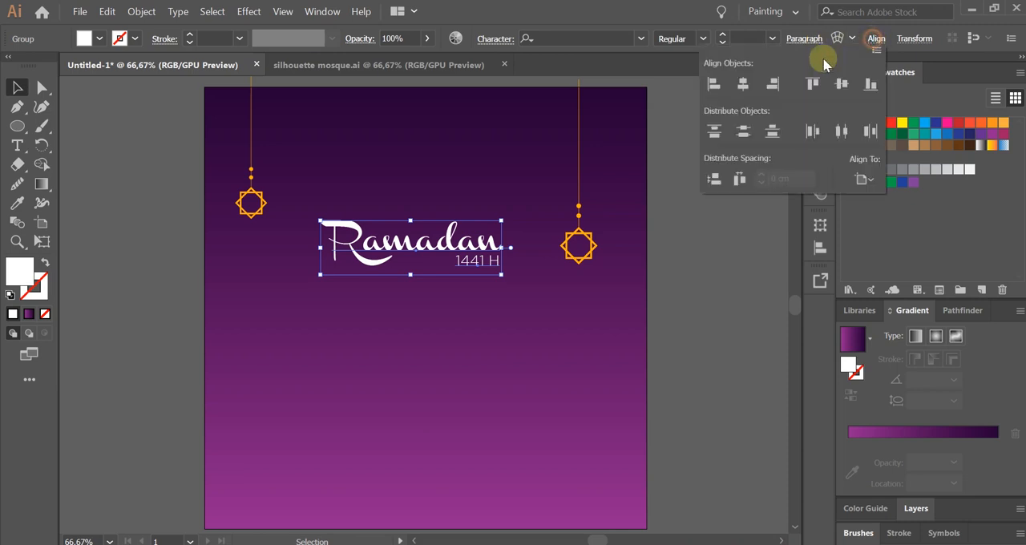
pyautogui.click(741, 87)
pyautogui.click(532, 307)
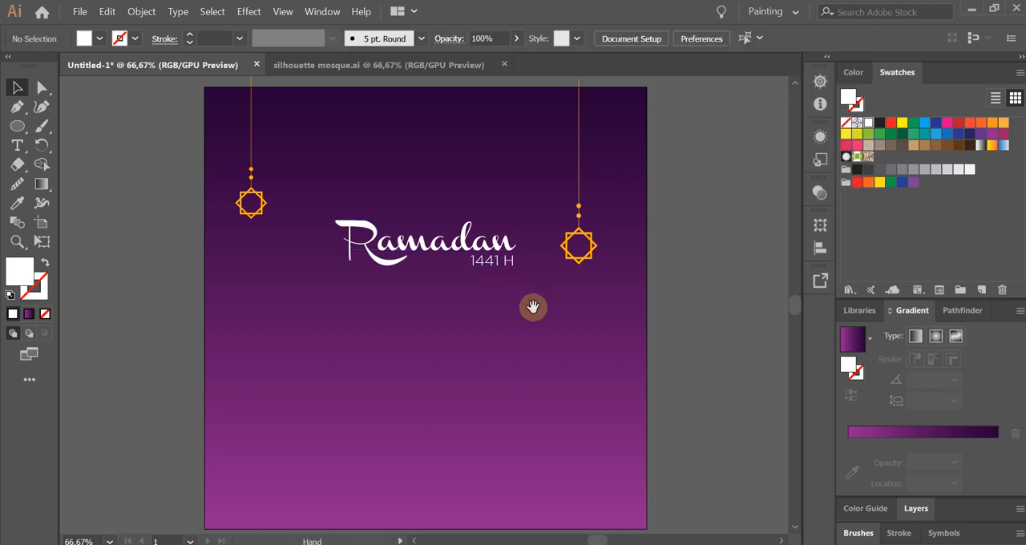
# Draw a white circle below the title and shift it slightly up and to the left.
pyautogui.moveTo(532, 307); pyautogui.dragTo(566, 313)
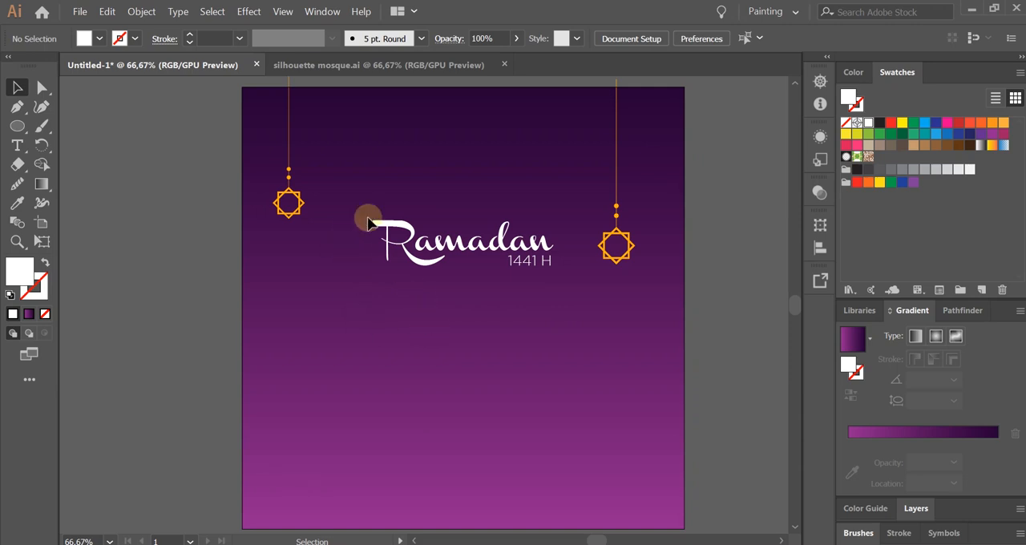
pyautogui.scroll(1, 417, 270)
pyautogui.scroll(-1, 416, 270)
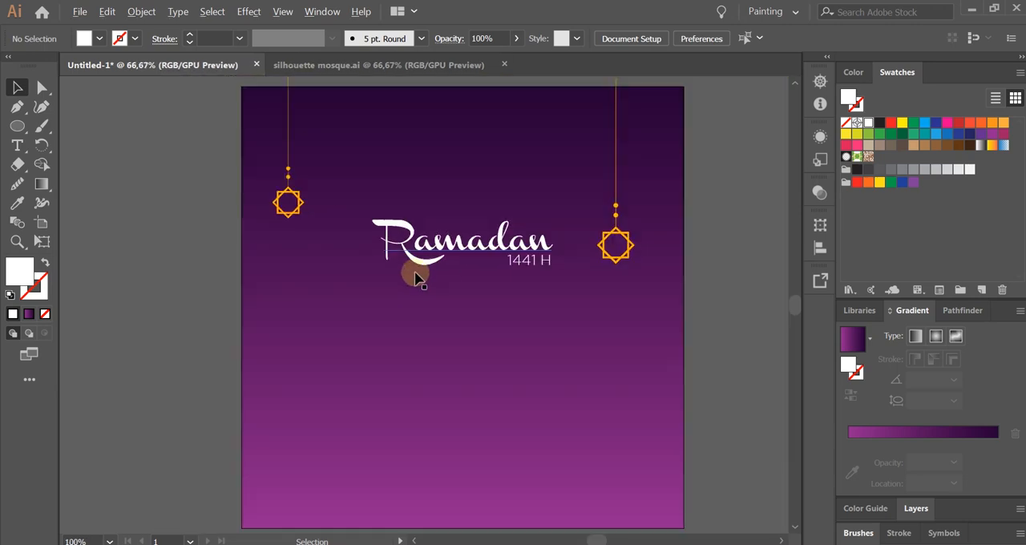
pyautogui.moveTo(450, 317); pyautogui.dragTo(435, 306)
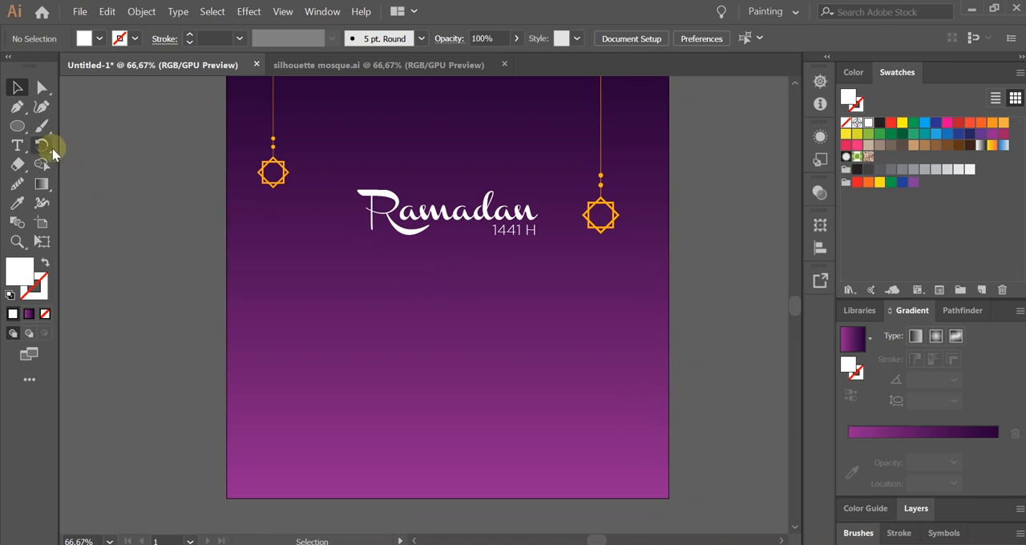
pyautogui.moveTo(18, 126); pyautogui.dragTo(77, 152)
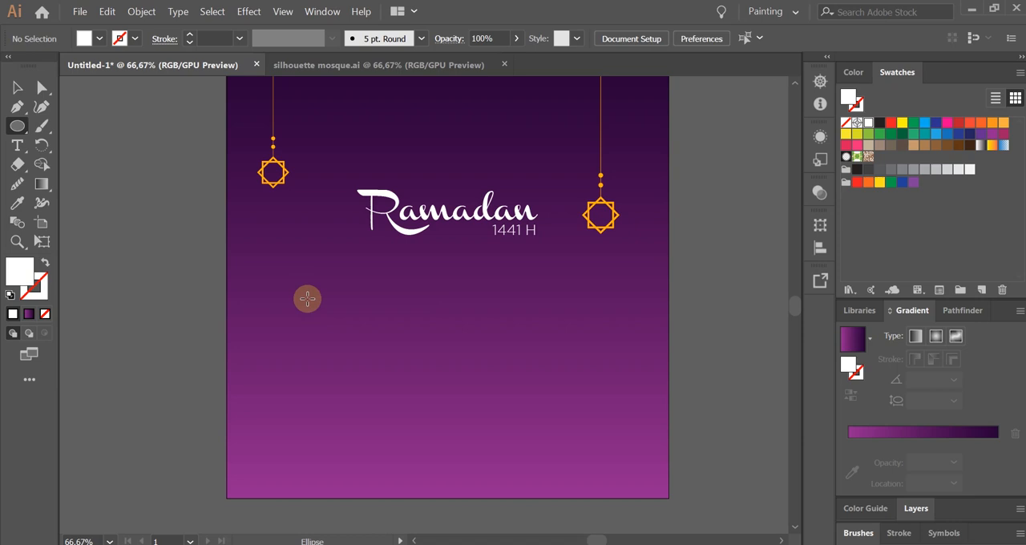
pyautogui.scroll(1, 307, 298)
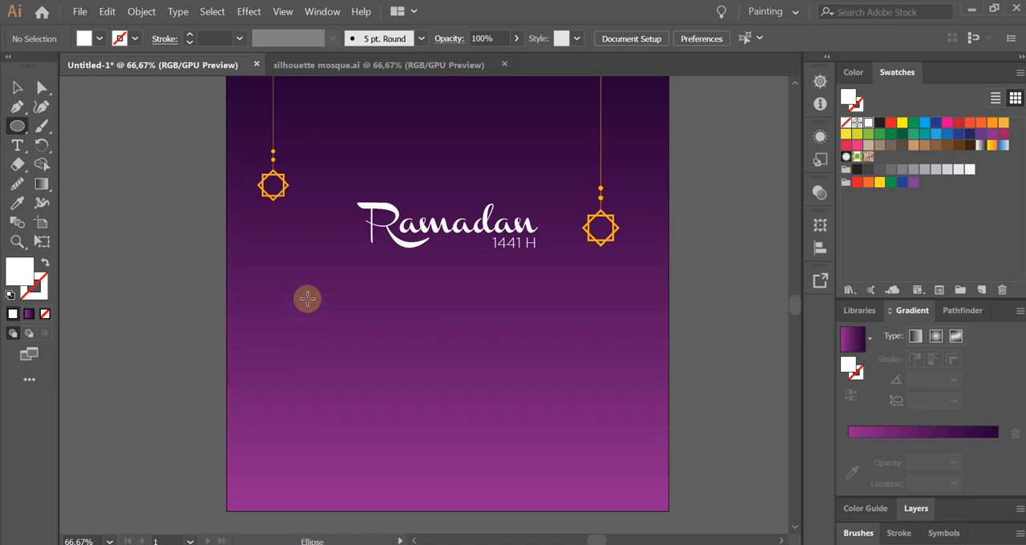
pyautogui.moveTo(340, 301); pyautogui.dragTo(478, 440)
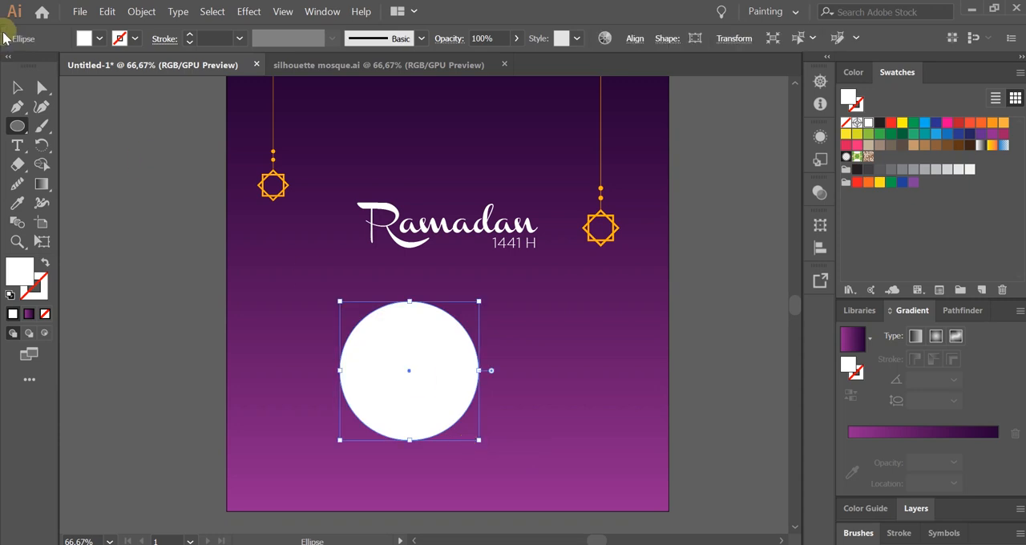
pyautogui.click(22, 86)
pyautogui.moveTo(426, 379); pyautogui.dragTo(408, 370)
pyautogui.click(621, 436)
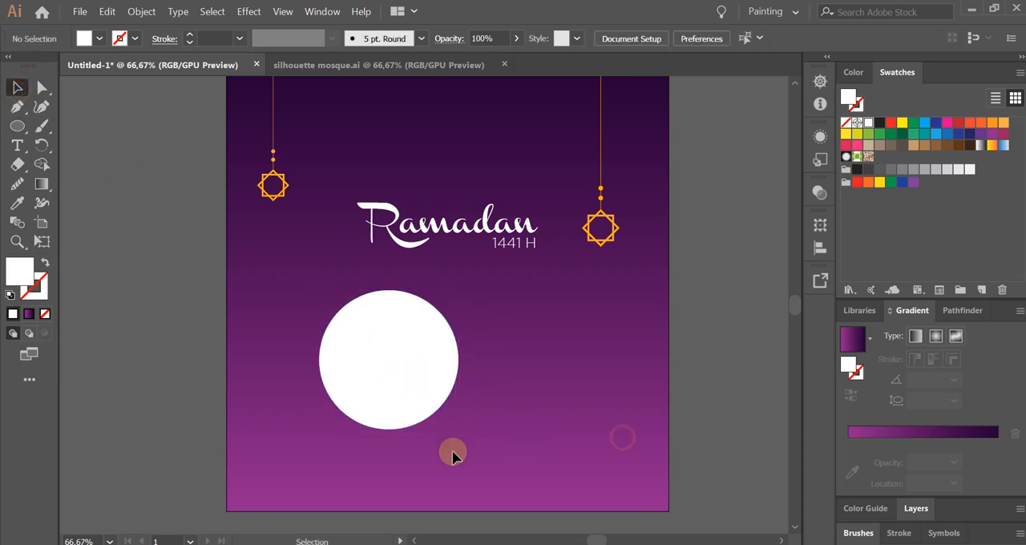
# Duplicate the white circle a short distance to the right, overlapping the original, and fill the copy with light gray.
pyautogui.scroll(1, 452, 449)
pyautogui.scroll(-1, 453, 450)
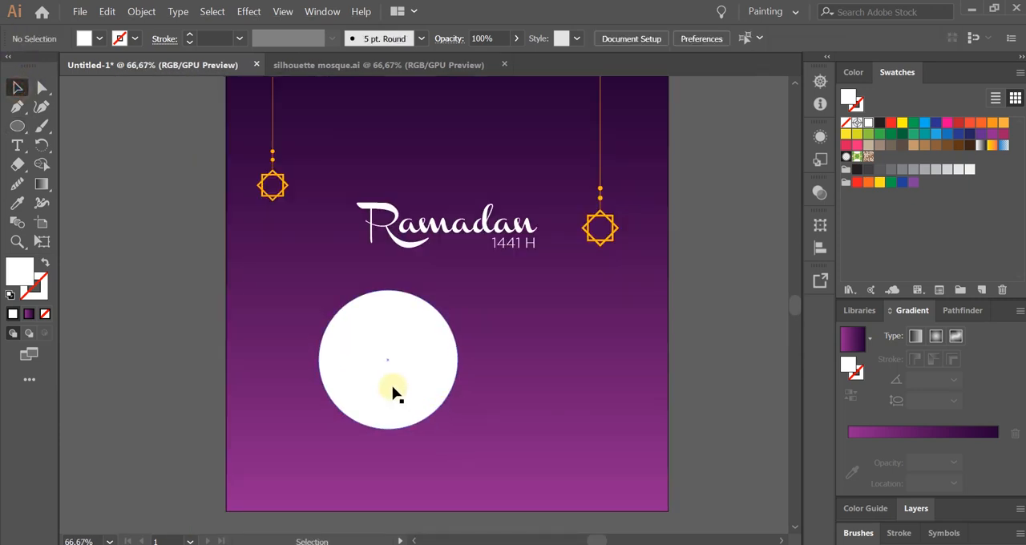
pyautogui.moveTo(393, 392); pyautogui.dragTo(429, 394)
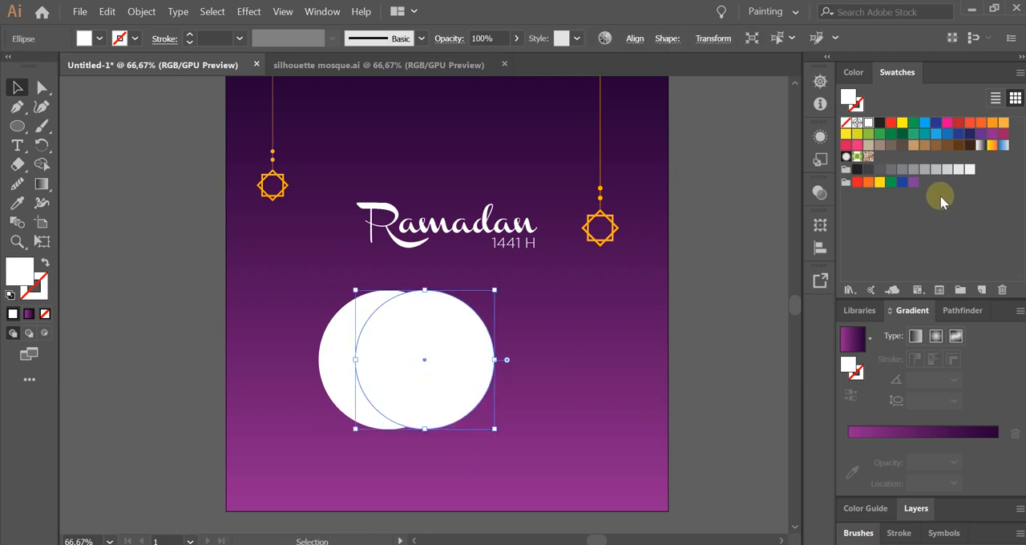
pyautogui.click(934, 171)
pyautogui.click(558, 401)
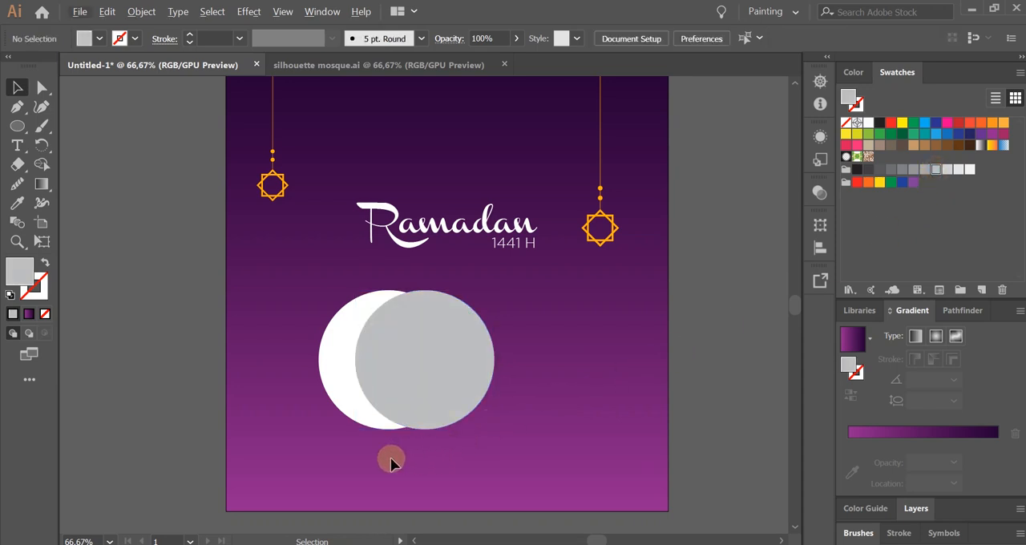
# Enlarge the gray circle slightly and adjust its position so only a crescent of the white circle stays uncovered.
pyautogui.hotkey('ctrl', '1')
pyautogui.click(454, 336)
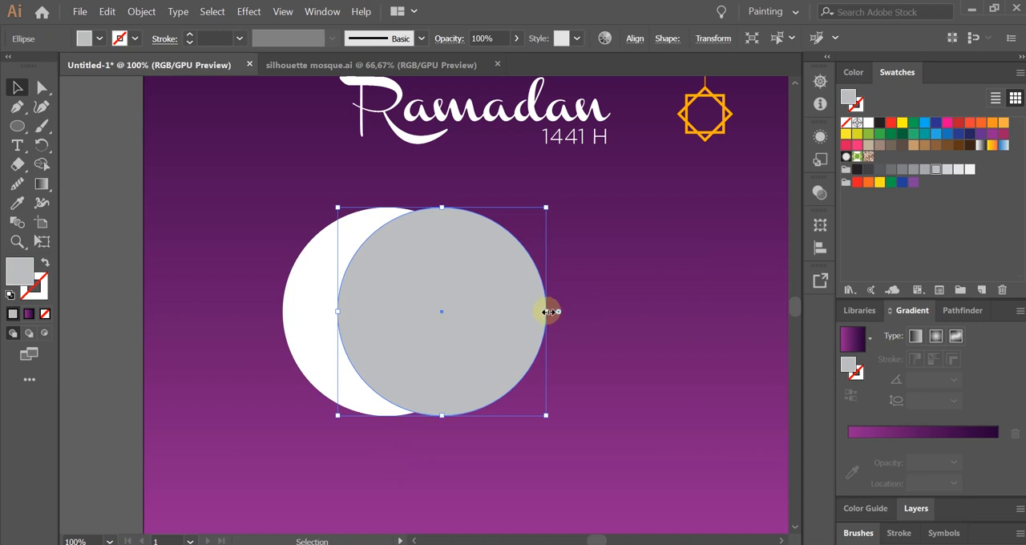
pyautogui.moveTo(545, 310); pyautogui.dragTo(569, 309)
pyautogui.click(605, 389)
pyautogui.moveTo(465, 339)
pyautogui.mouseDown()
pyautogui.moveTo(480, 343)
pyautogui.moveTo(467, 345)
pyautogui.mouseUp()
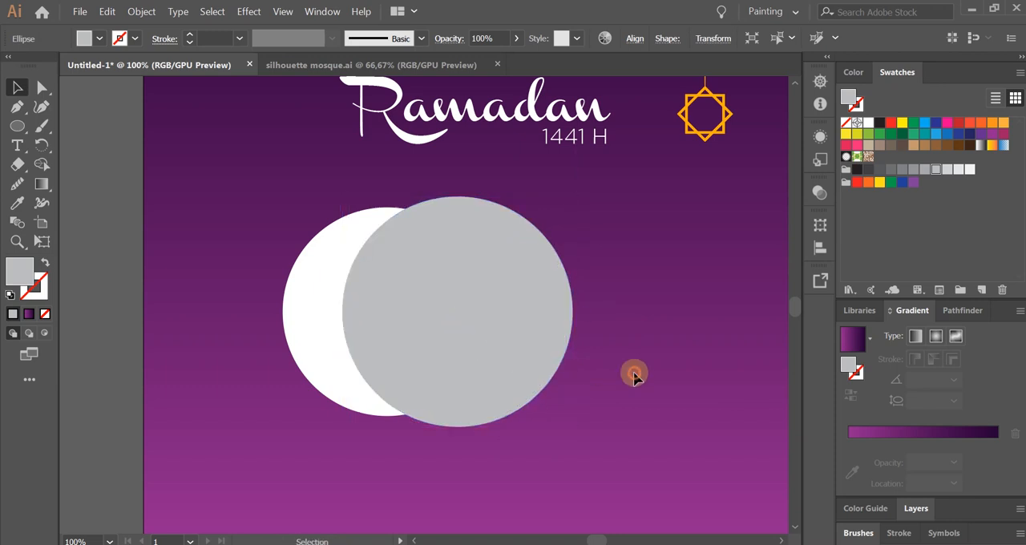
pyautogui.click(634, 374)
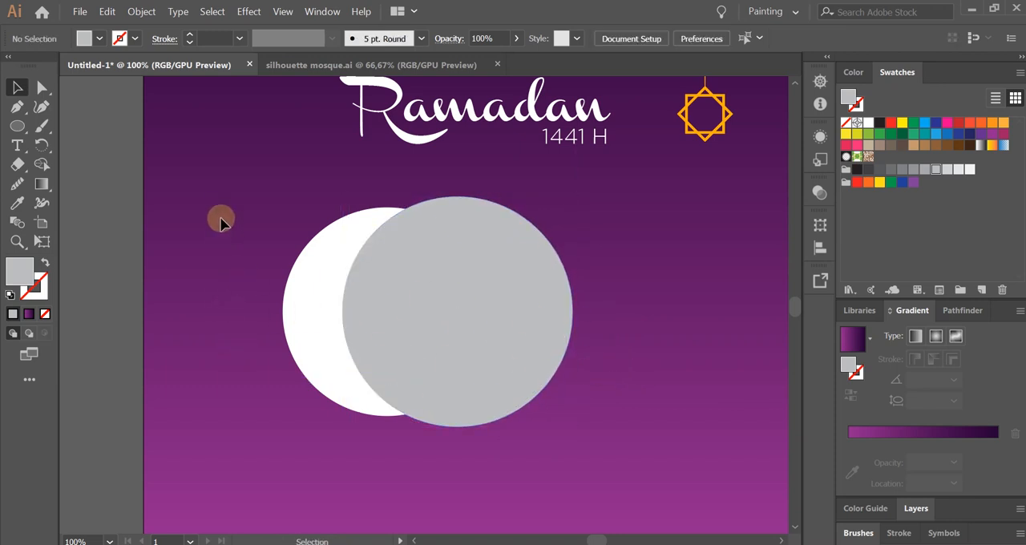
# Use the Shape Builder tool to remove both gray regions of the two circles, leaving a white crescent moon.
pyautogui.moveTo(422, 373); pyautogui.dragTo(618, 447)
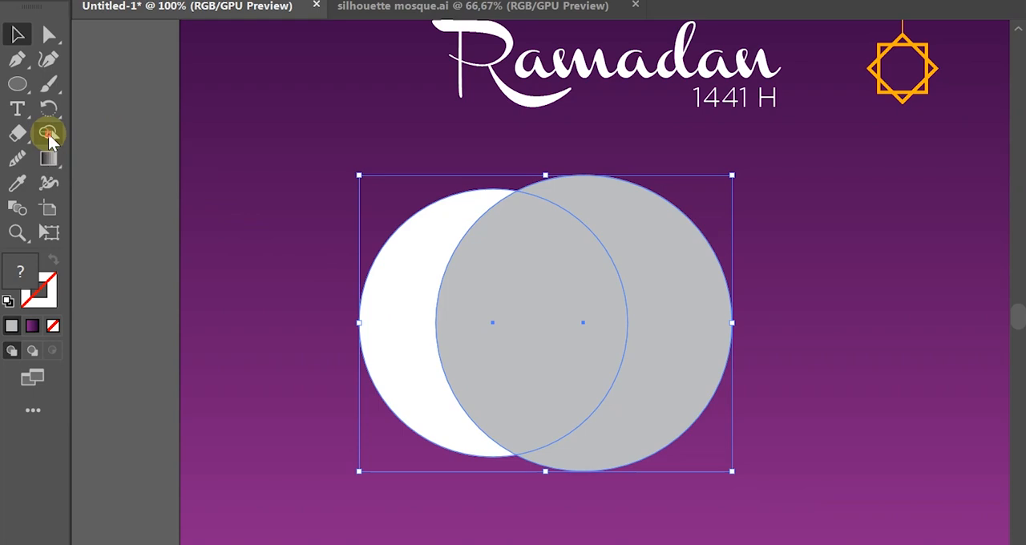
pyautogui.click(48, 134)
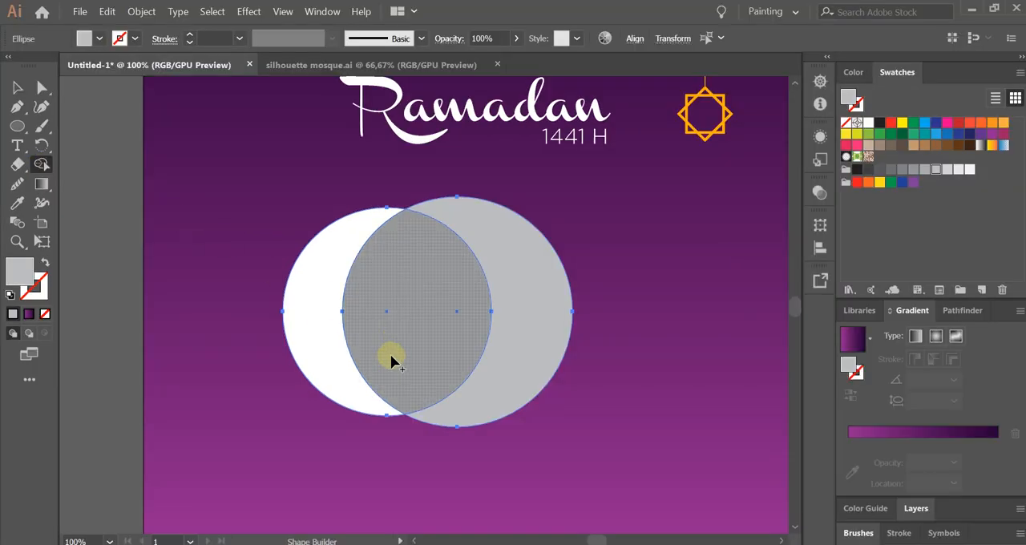
pyautogui.moveTo(393, 363); pyautogui.dragTo(574, 390)
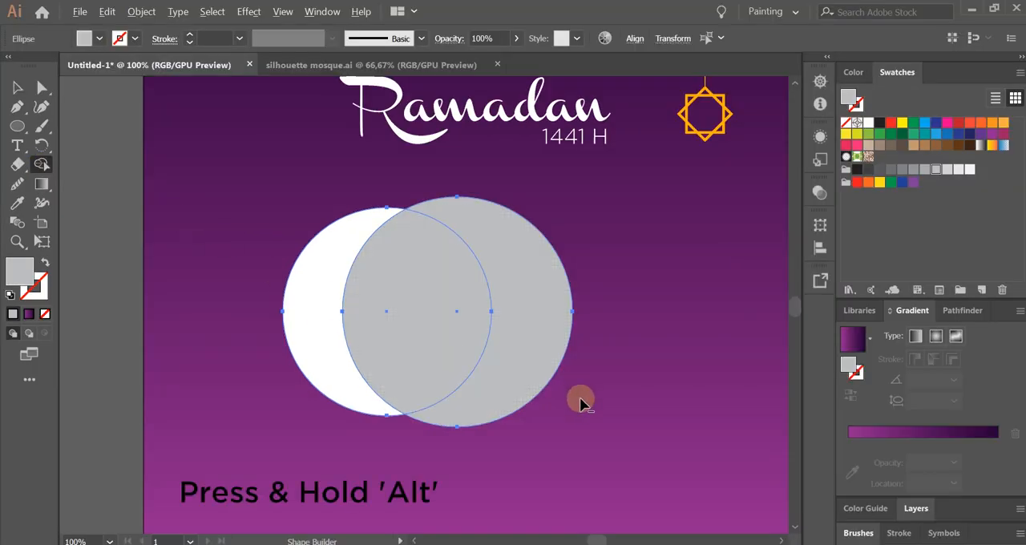
pyautogui.keyDown('alt'); pyautogui.click(537, 315); pyautogui.keyUp('alt')
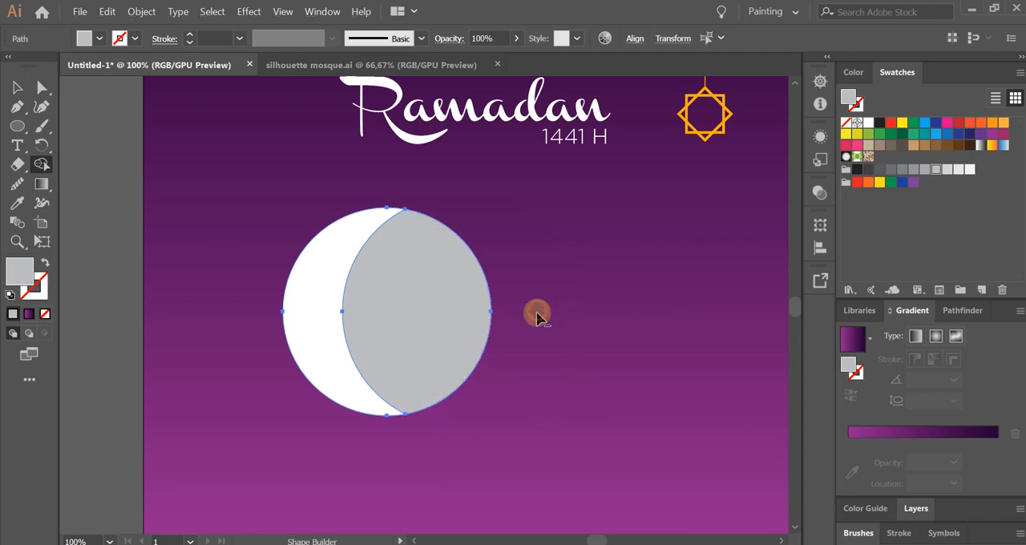
pyautogui.keyDown('alt'); pyautogui.click(419, 313); pyautogui.keyUp('alt')
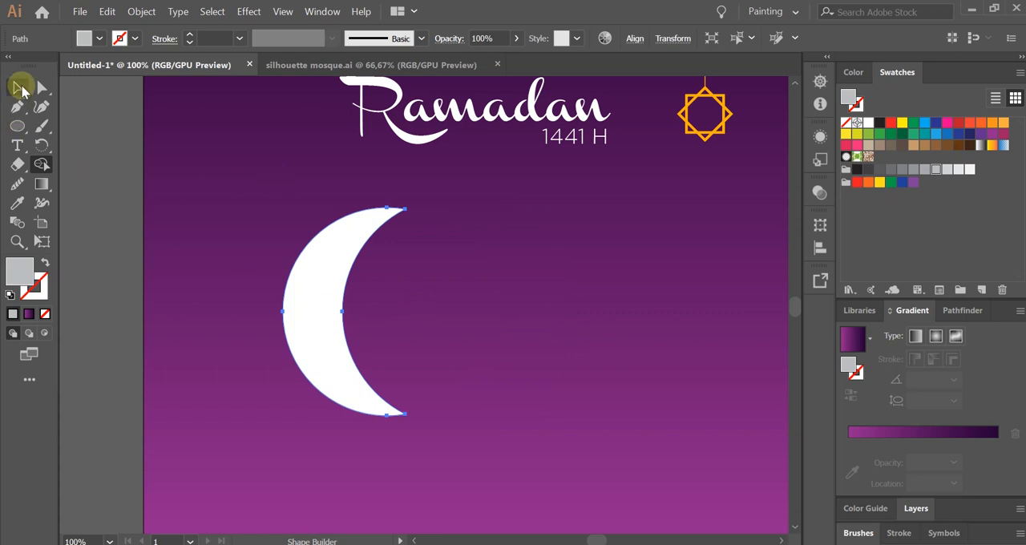
pyautogui.click(18, 87)
pyautogui.click(522, 337)
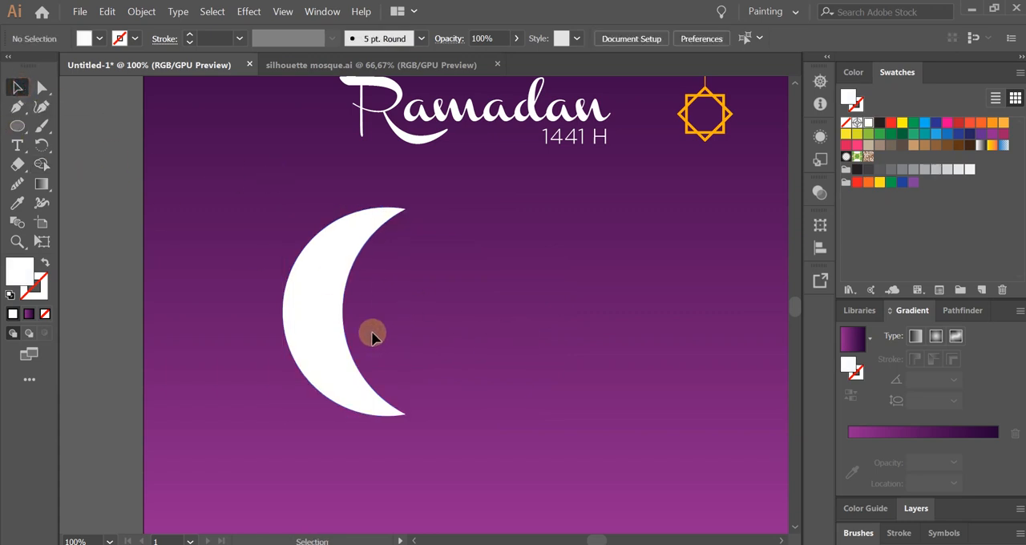
# Duplicate the white crescent about 1.07 cm straight to the right and fill the copy with light gray.
pyautogui.click(331, 336)
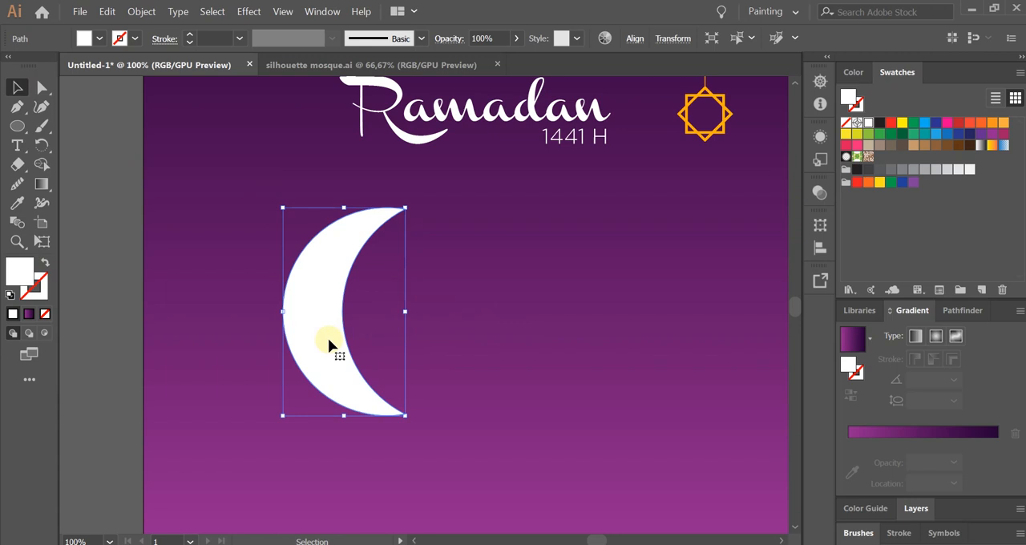
pyautogui.moveTo(329, 345); pyautogui.dragTo(364, 347)
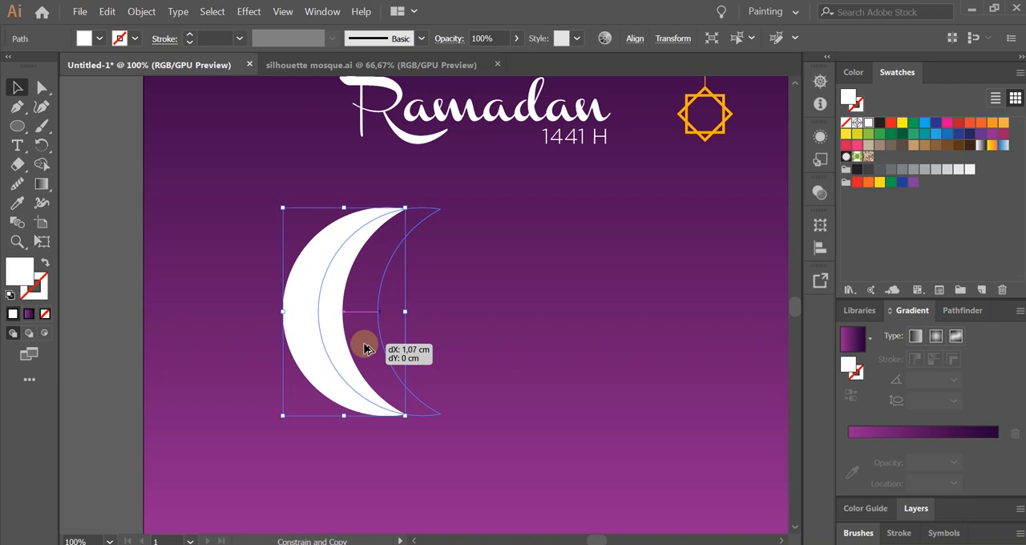
pyautogui.moveTo(365, 347); pyautogui.dragTo(366, 348)
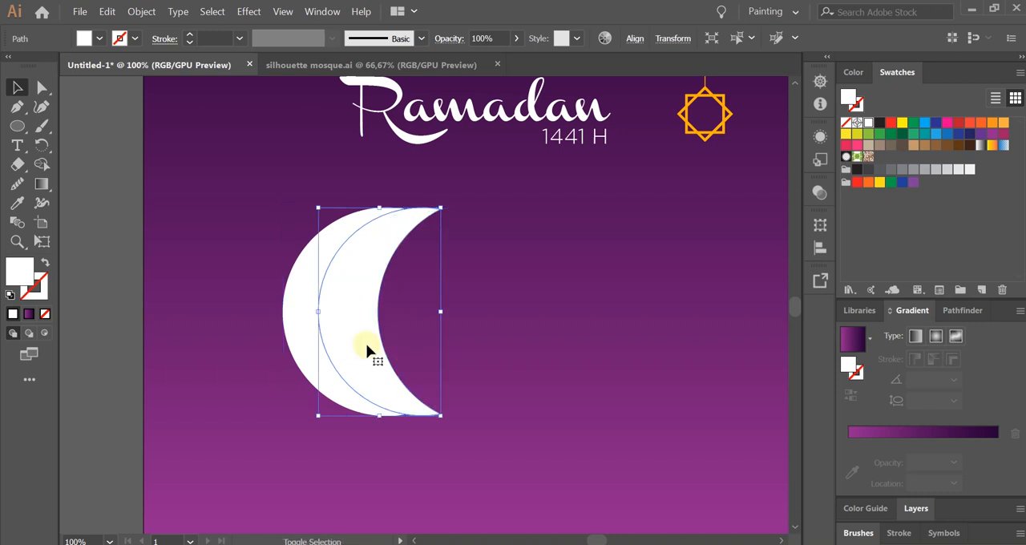
pyautogui.click(938, 171)
pyautogui.click(489, 340)
# Use the Shape Builder tool to remove the part of the gray crescent that extends outside the white crescent.
pyautogui.moveTo(223, 260); pyautogui.dragTo(513, 429)
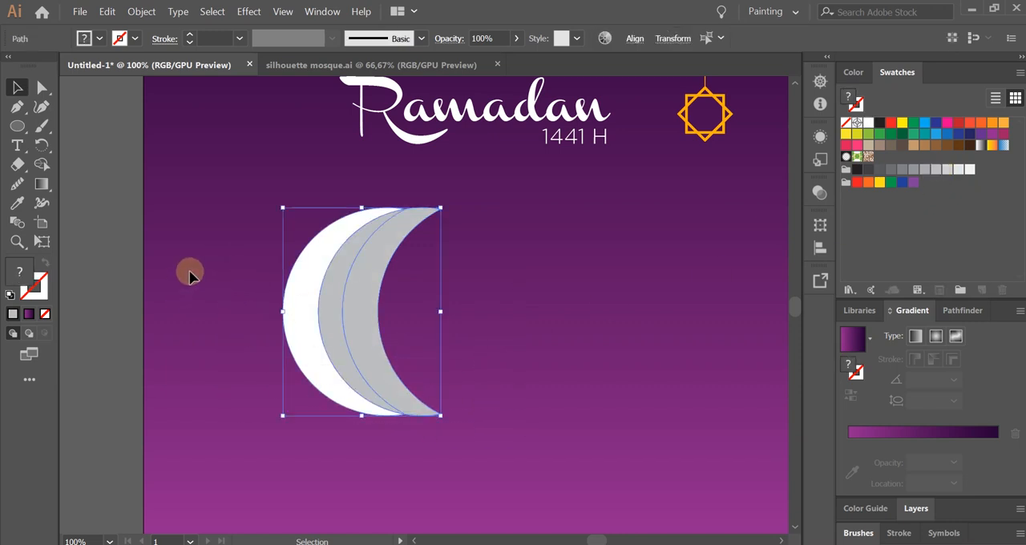
pyautogui.click(41, 165)
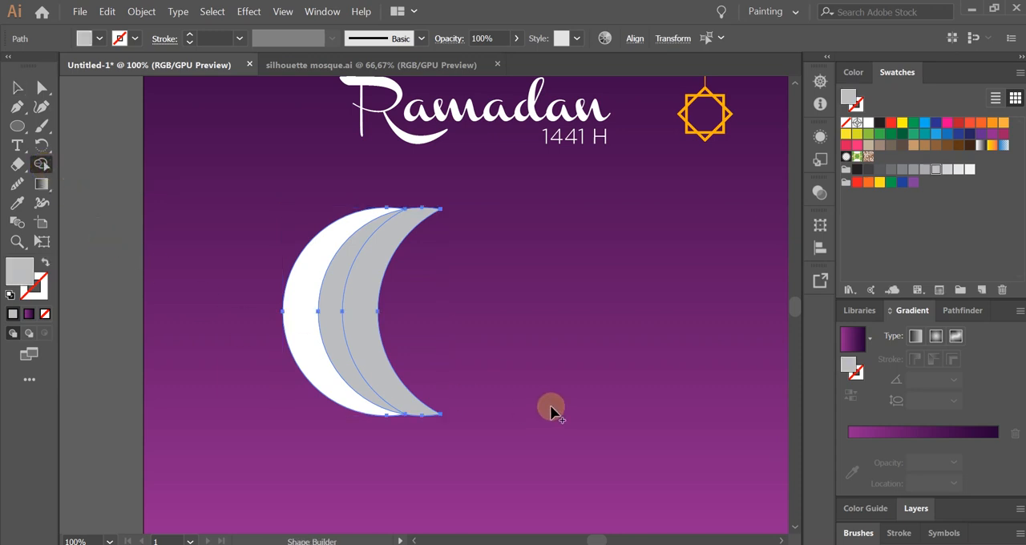
pyautogui.keyDown('alt'); pyautogui.click(365, 297); pyautogui.keyUp('alt')
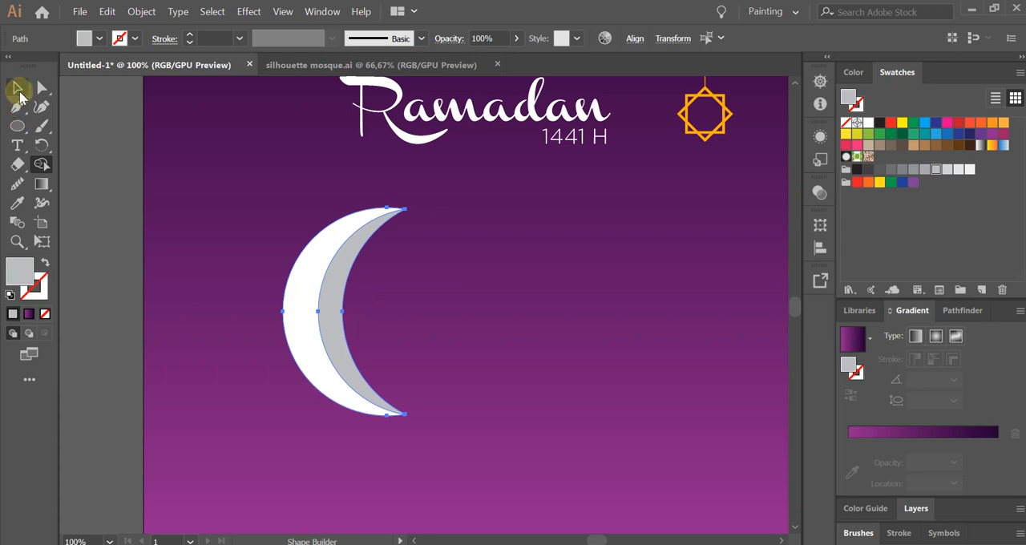
# Fill the white crescent with the orange of the hanging ornament using the Eyedropper tool.
pyautogui.click(17, 88)
pyautogui.click(474, 364)
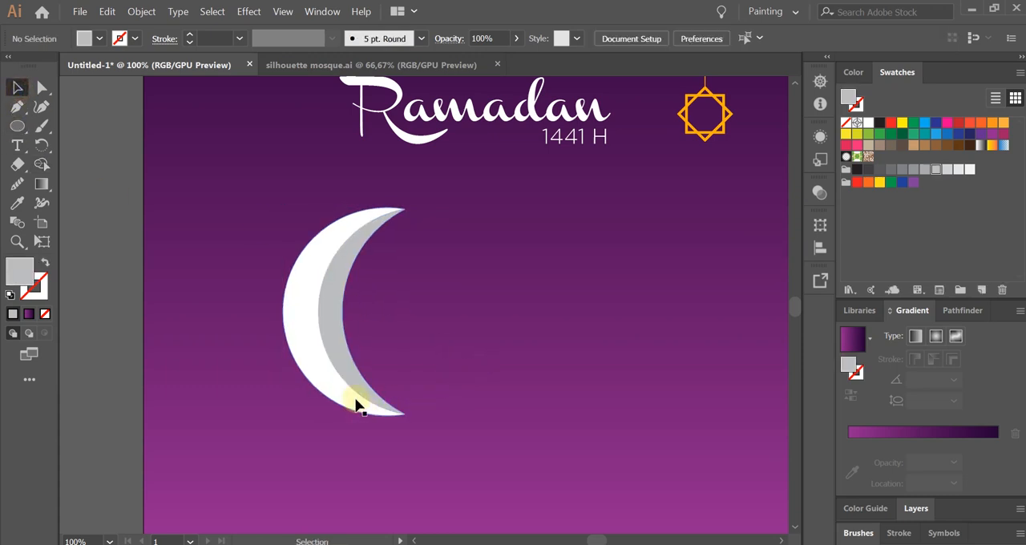
pyautogui.keyDown('alt'); pyautogui.scroll(-1, 321, 393); pyautogui.keyUp('alt')
pyautogui.click(313, 356)
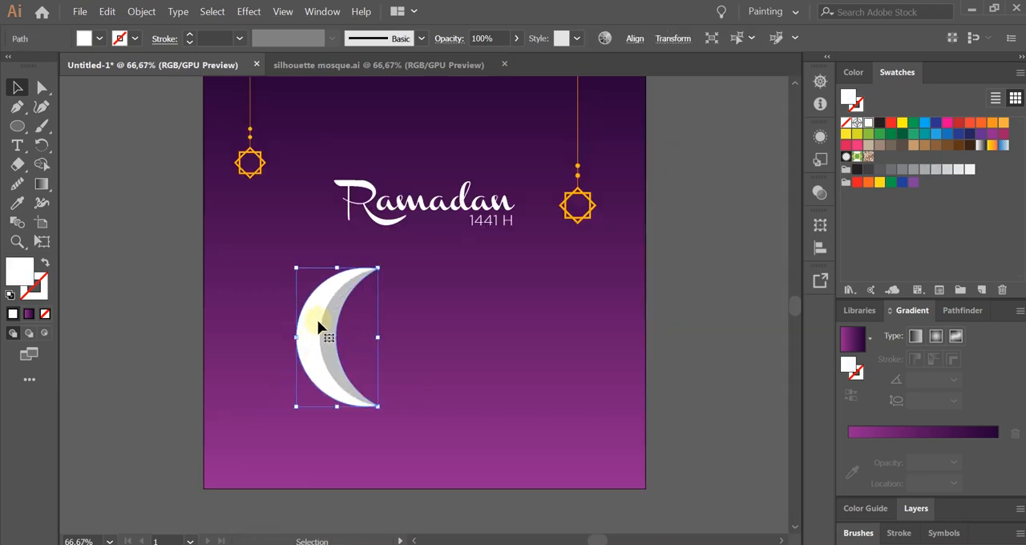
pyautogui.keyDown('alt'); pyautogui.scroll(1, 305, 335); pyautogui.keyUp('alt')
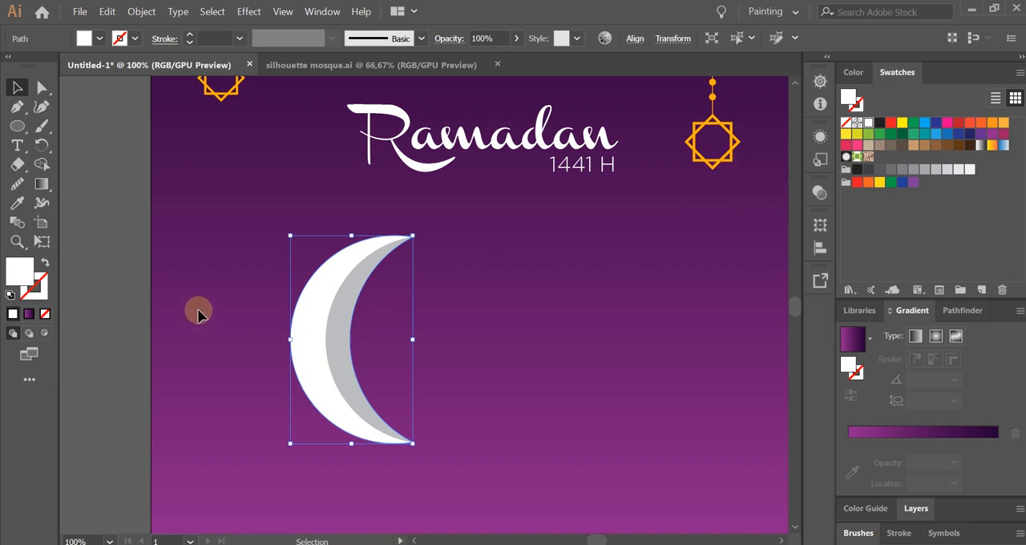
pyautogui.click(18, 204)
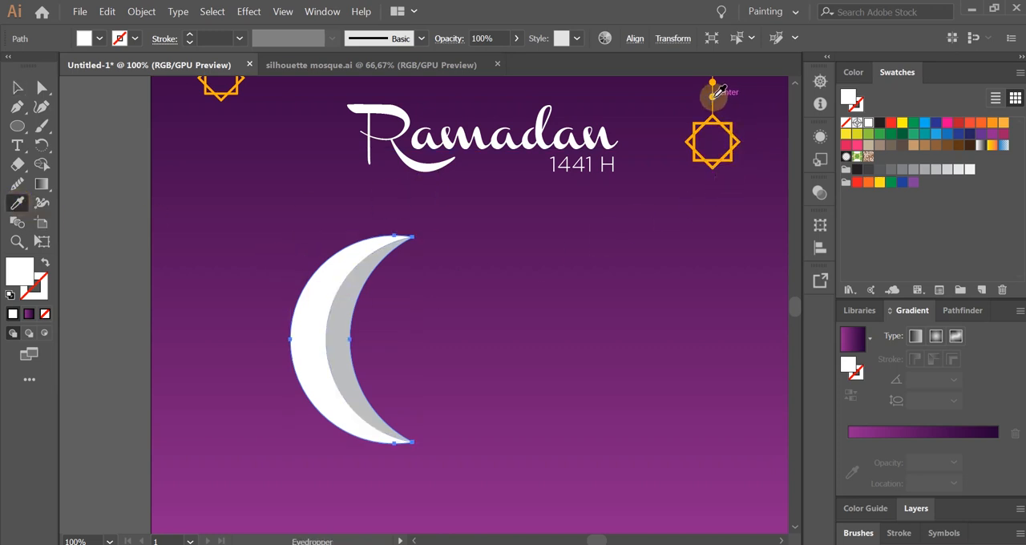
pyautogui.click(713, 95)
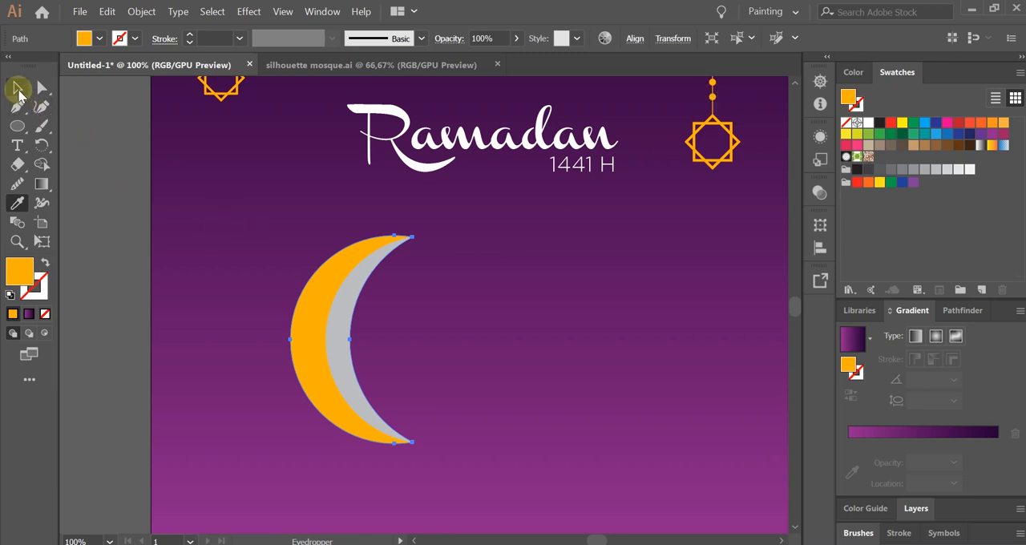
pyautogui.click(17, 87)
# Fill the gray inner crescent with yellow from the bright color group.
pyautogui.click(348, 351)
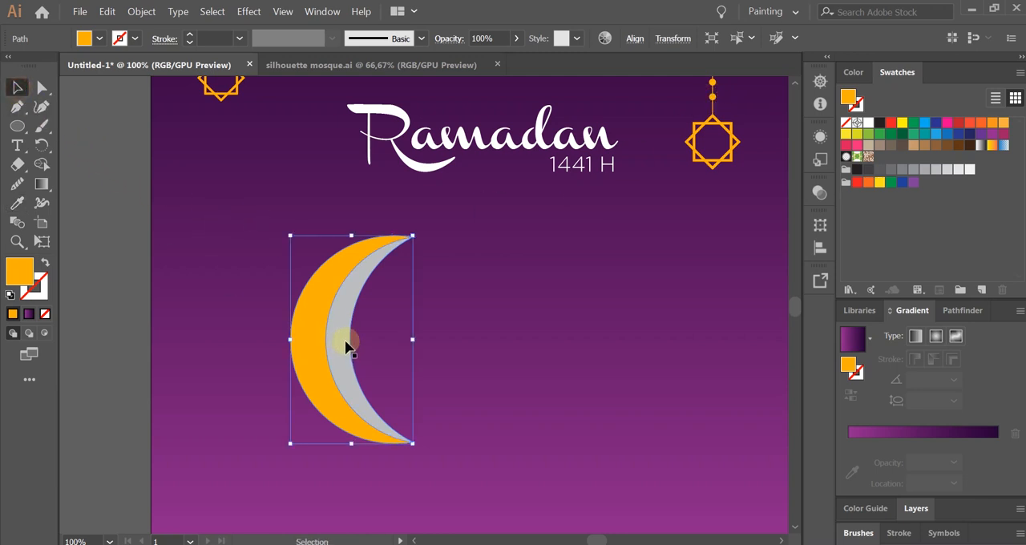
pyautogui.click(346, 347)
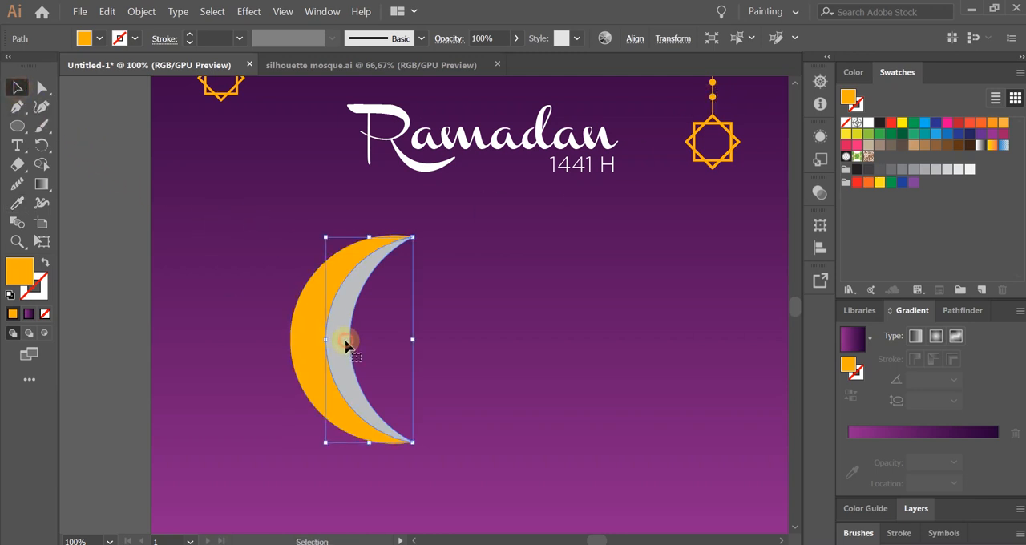
pyautogui.click(879, 184)
pyautogui.click(562, 358)
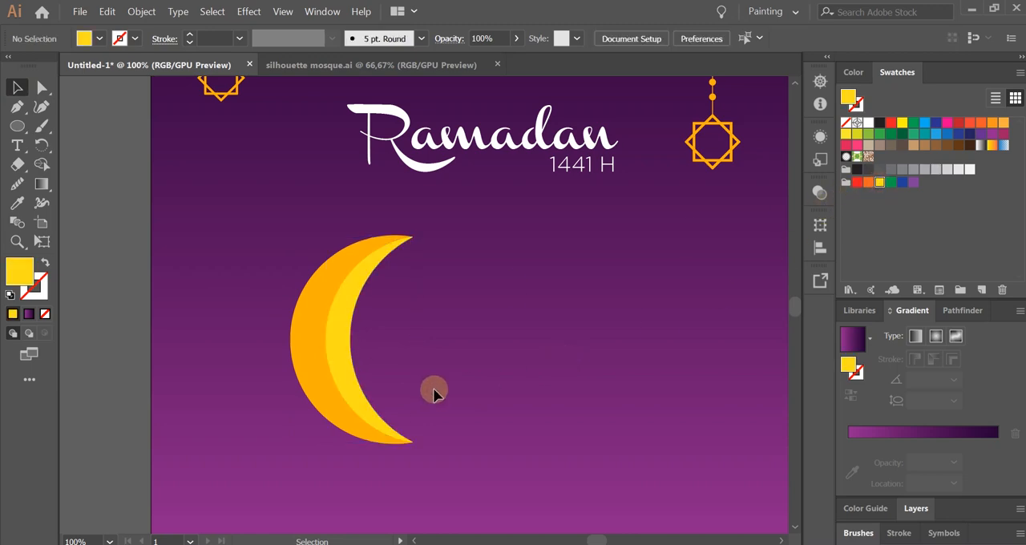
# Group the orange and yellow crescents into a single moon object.
pyautogui.moveTo(258, 316); pyautogui.dragTo(474, 461)
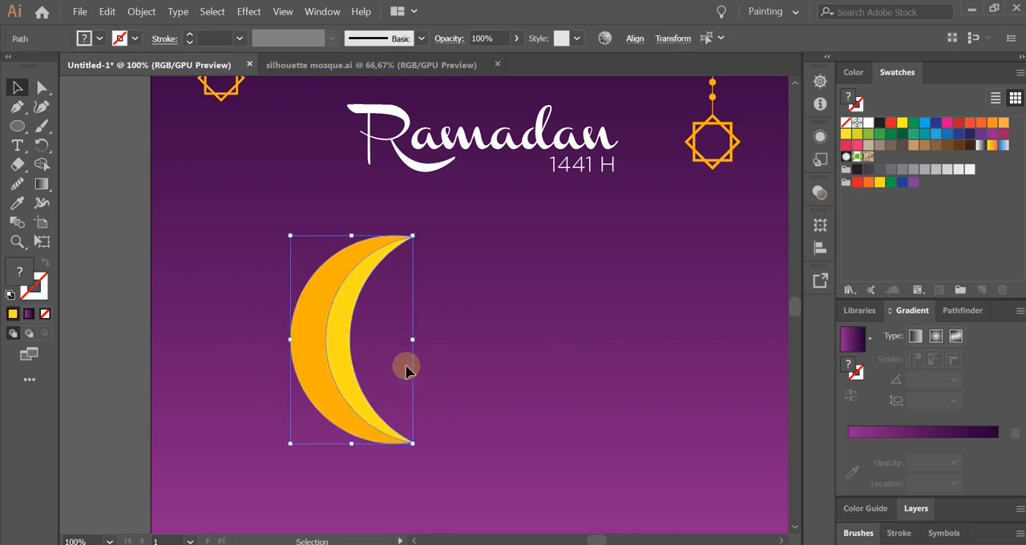
pyautogui.rightClick(344, 296)
pyautogui.click(375, 96)
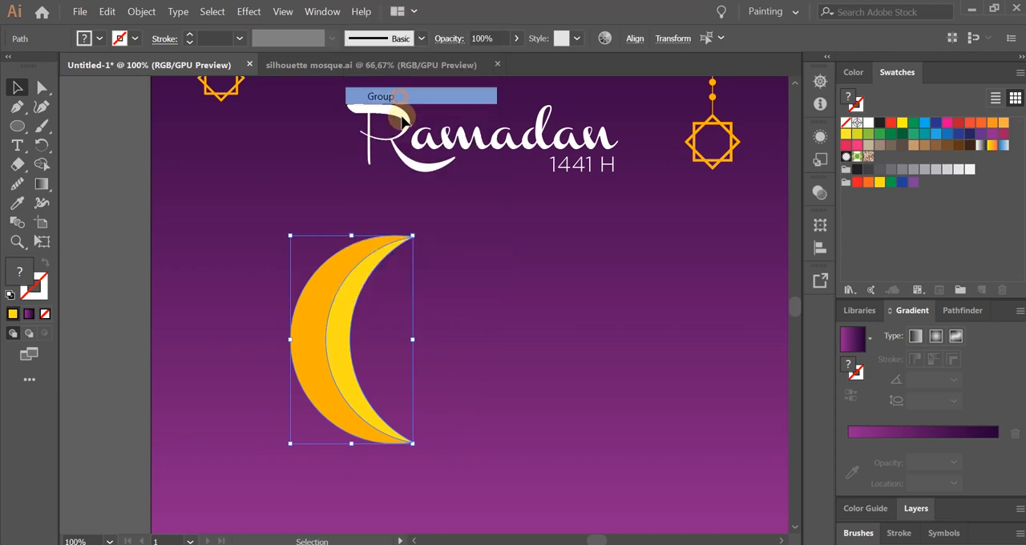
pyautogui.click(486, 330)
pyautogui.scroll(-2, 470, 390)
pyautogui.scroll(1, 437, 399)
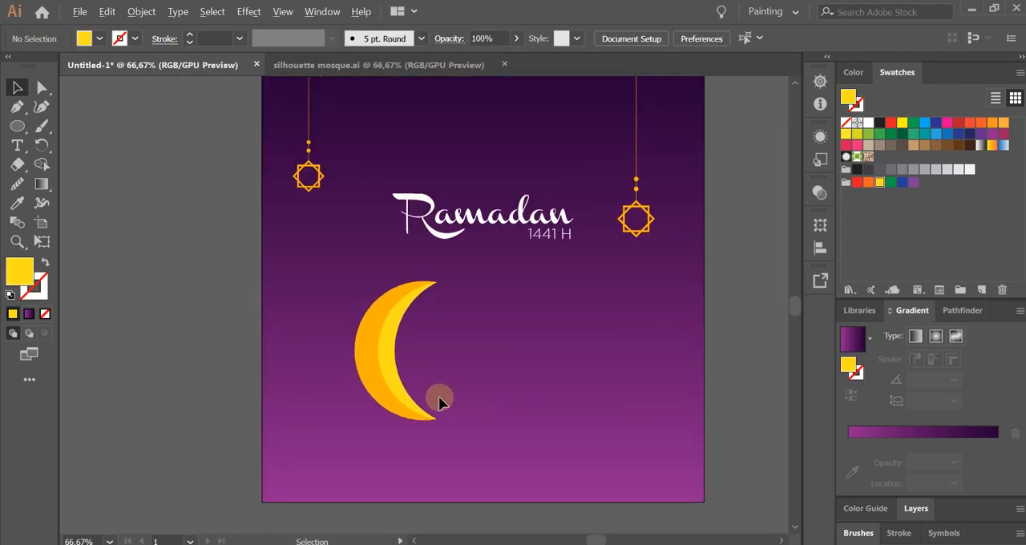
# Rotate the moon group about 30° counterclockwise, make it slightly smaller and place it just left of the Ramadan title.
pyautogui.click(409, 394)
pyautogui.scroll(1, 417, 423)
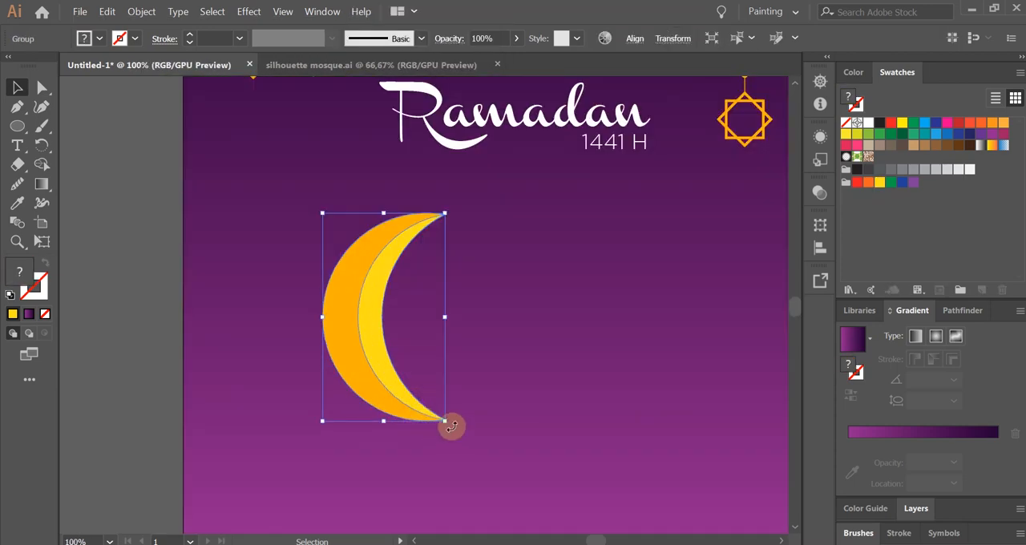
pyautogui.moveTo(452, 427); pyautogui.dragTo(547, 395)
pyautogui.click(523, 416)
pyautogui.scroll(-2, 523, 416)
pyautogui.scroll(1, 485, 377)
pyautogui.moveTo(432, 426); pyautogui.dragTo(418, 317)
pyautogui.click(462, 350)
pyautogui.click(431, 286)
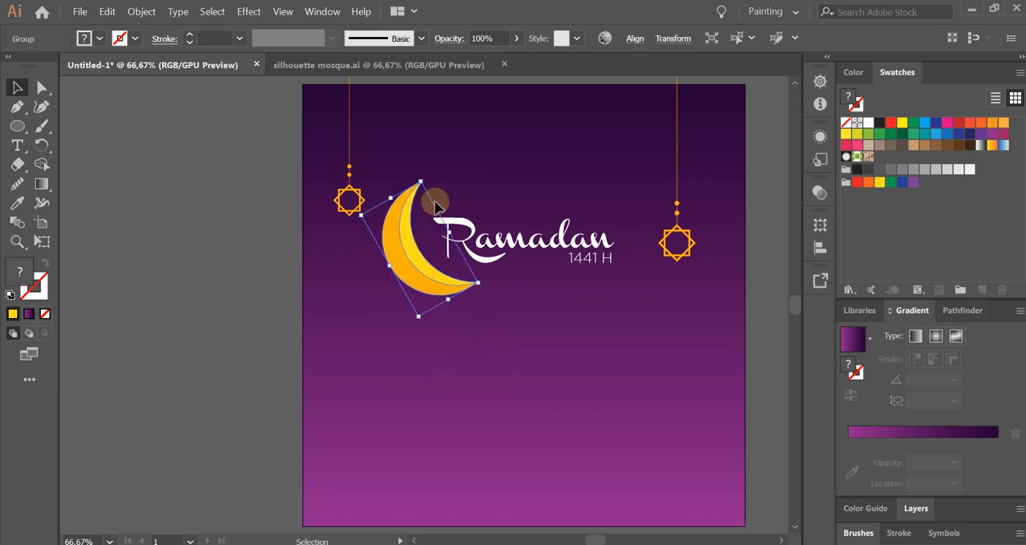
# Scale the moon down a little more and fine-tune its position so it cradles the title's letter R.
pyautogui.scroll(1, 436, 201)
pyautogui.moveTo(413, 172); pyautogui.dragTo(416, 202)
pyautogui.click(517, 384)
pyautogui.moveTo(417, 323); pyautogui.dragTo(420, 333)
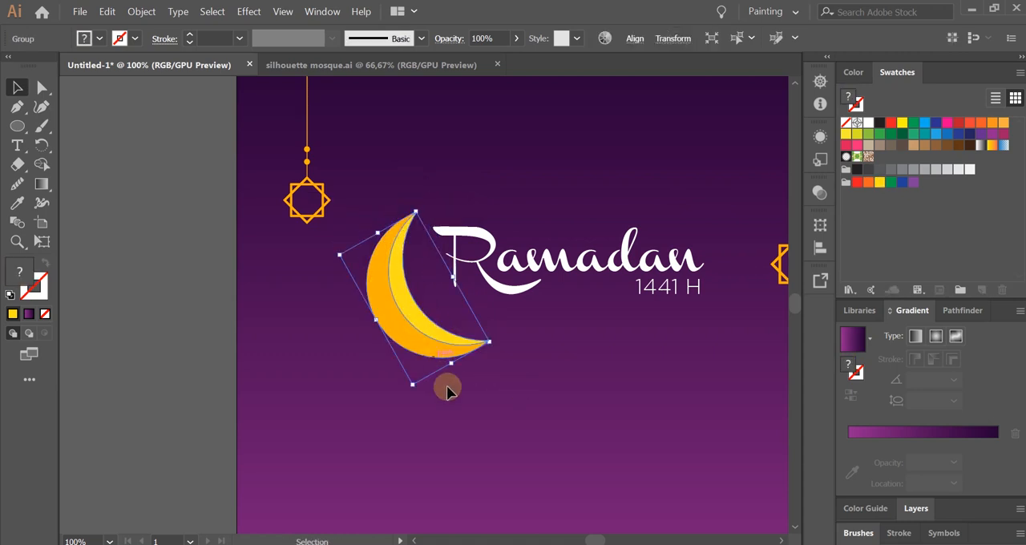
pyautogui.moveTo(415, 214); pyautogui.dragTo(415, 218)
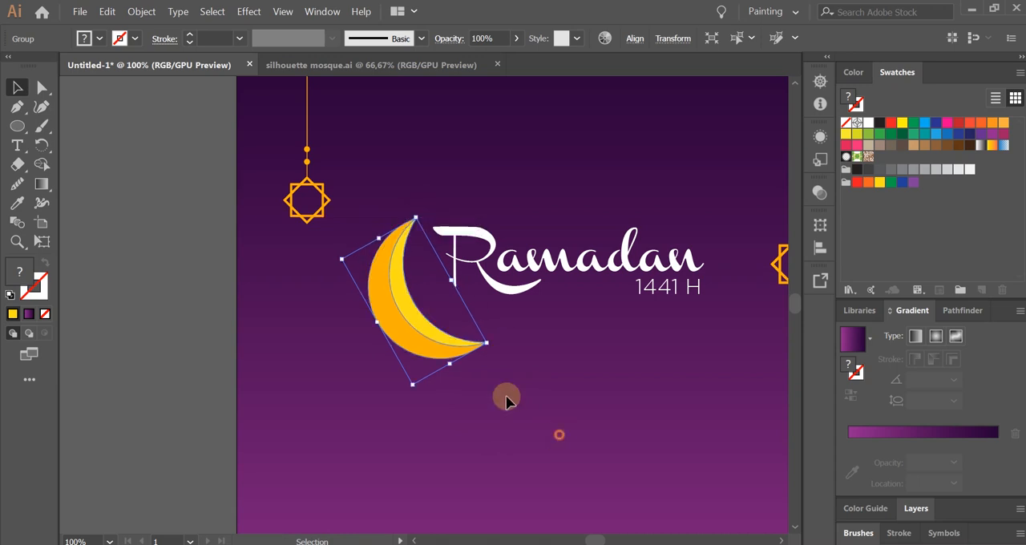
pyautogui.click(560, 435)
pyautogui.moveTo(452, 351); pyautogui.dragTo(452, 348)
pyautogui.scroll(-2, 478, 342)
pyautogui.click(515, 395)
# Select the moon together with the title text and nudge both slightly right between the two hanging ornaments.
pyautogui.moveTo(486, 400); pyautogui.dragTo(579, 274)
pyautogui.moveTo(561, 296); pyautogui.dragTo(566, 287)
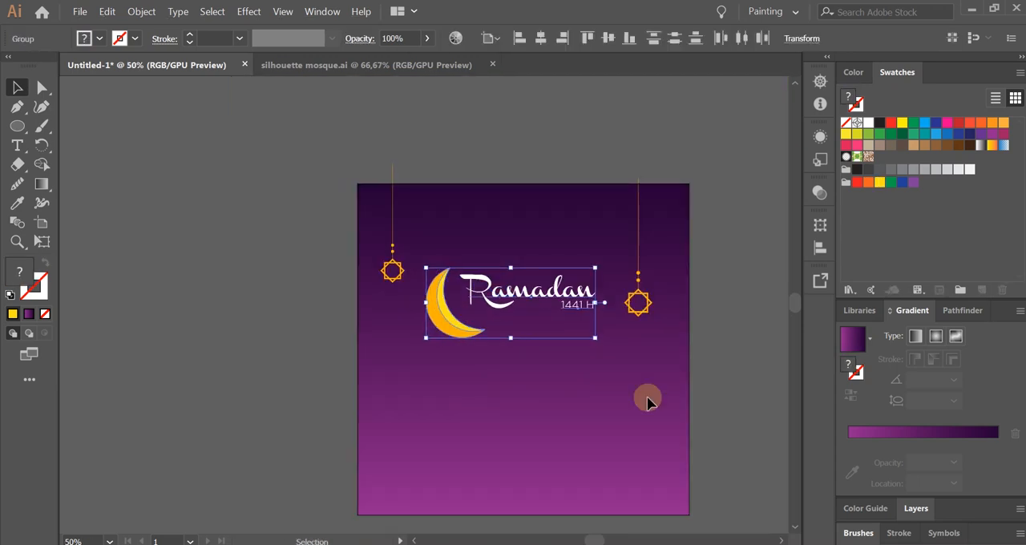
pyautogui.press('Right')
pyautogui.press('Right')
pyautogui.press('Right')
pyautogui.press('Right')
pyautogui.press('Right')
pyautogui.press('Right')
pyautogui.press('Right')
pyautogui.press('Right')
pyautogui.press('Right')
pyautogui.press('Right')
pyautogui.press('Right')
pyautogui.press('Right')
pyautogui.click(581, 399)
# Nudge the Ramadan 1441 H title text slightly down relative to the moon.
pyautogui.click(570, 293)
pyautogui.press('Down')
pyautogui.press('Down')
pyautogui.press('Down')
pyautogui.press('Down')
pyautogui.press('Down')
pyautogui.press('Down')
pyautogui.press('Down')
pyautogui.press('Down')
pyautogui.press('Down')
pyautogui.press('Down')
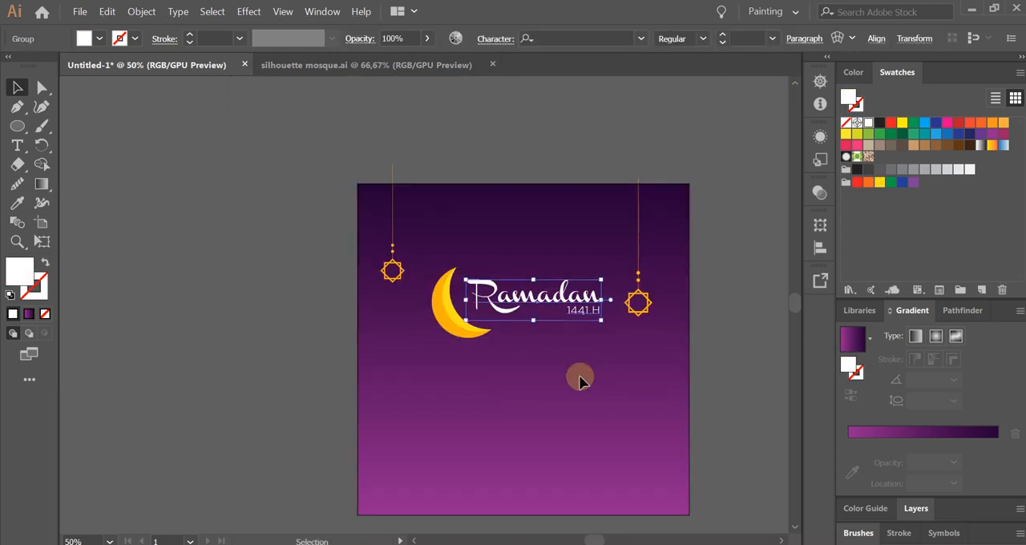
pyautogui.click(581, 377)
pyautogui.moveTo(616, 360); pyautogui.dragTo(522, 314)
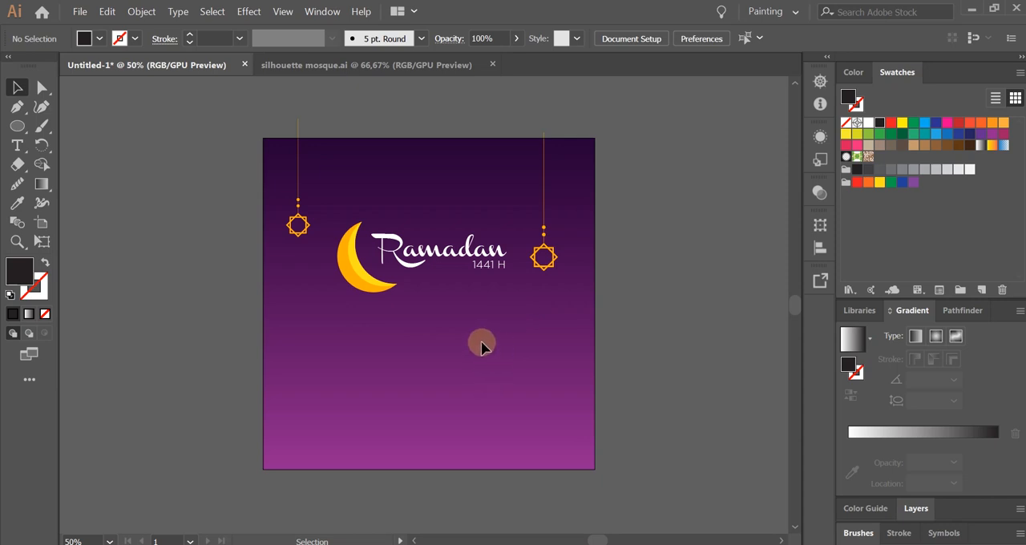
# Copy the uppermost mosque silhouette from silhouette mosque.ai and paste it into the Untitled-1 illustration.
pyautogui.click(313, 64)
pyautogui.click(467, 290)
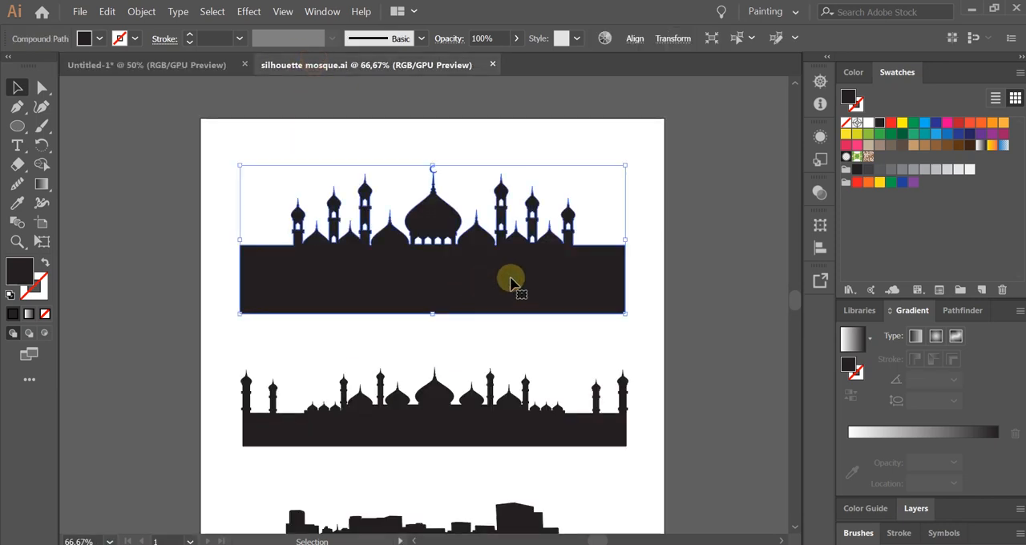
pyautogui.press('a')
pyautogui.press('v')
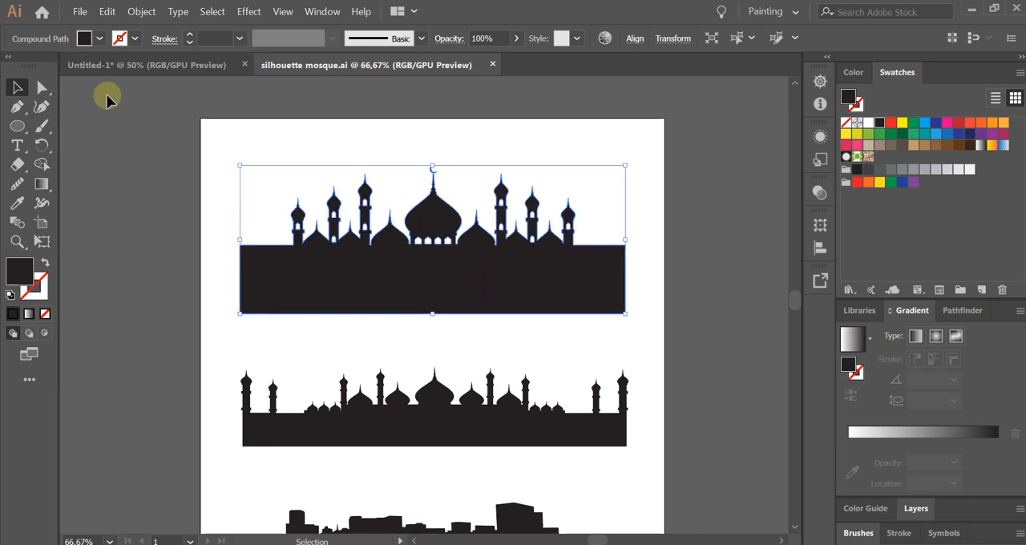
pyautogui.click(160, 64)
pyautogui.hotkey('ctrl', 'v')
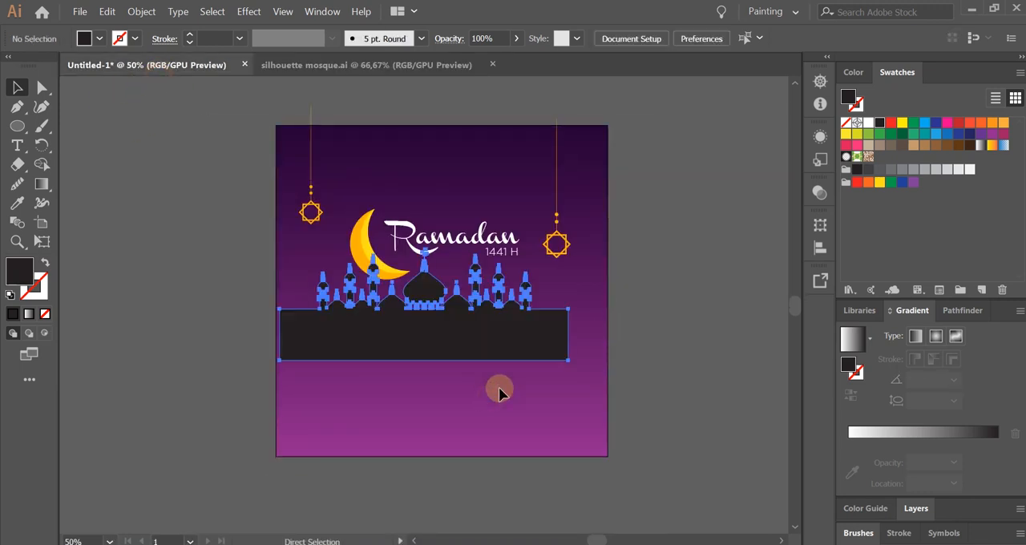
# Move the mosque silhouette to the artboard's lower edge and enlarge it to slightly exceed the artboard's width, with its base overlapping the edge.
pyautogui.moveTo(446, 412); pyautogui.dragTo(433, 379)
pyautogui.moveTo(429, 315); pyautogui.dragTo(419, 402)
pyautogui.scroll(1, 419, 403)
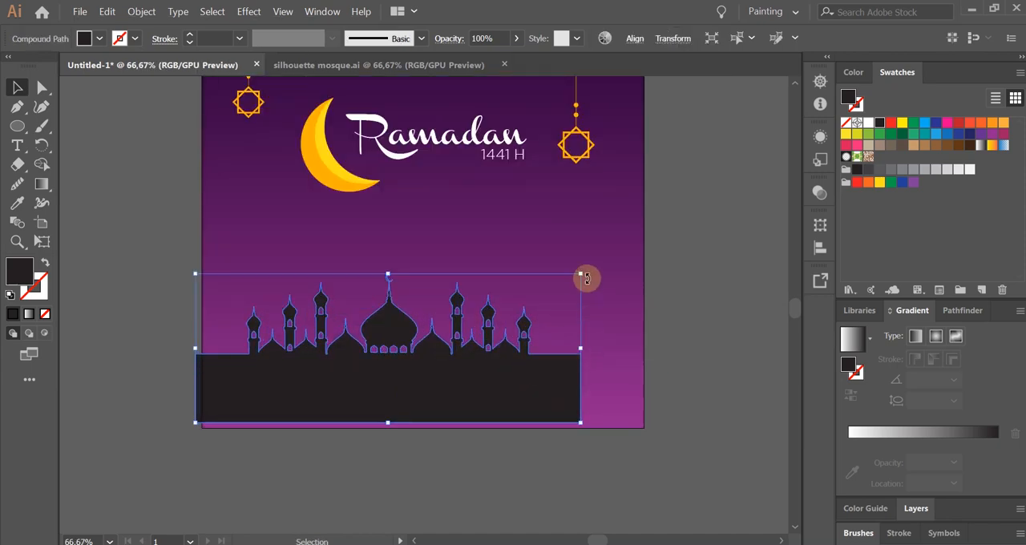
pyautogui.moveTo(582, 275); pyautogui.dragTo(650, 246)
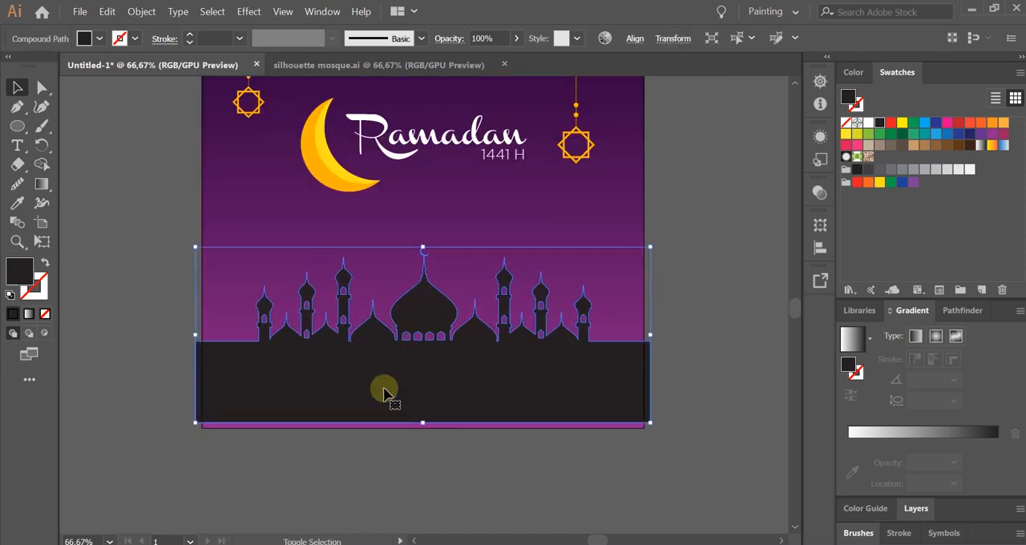
pyautogui.click(504, 474)
pyautogui.moveTo(492, 399); pyautogui.dragTo(492, 437)
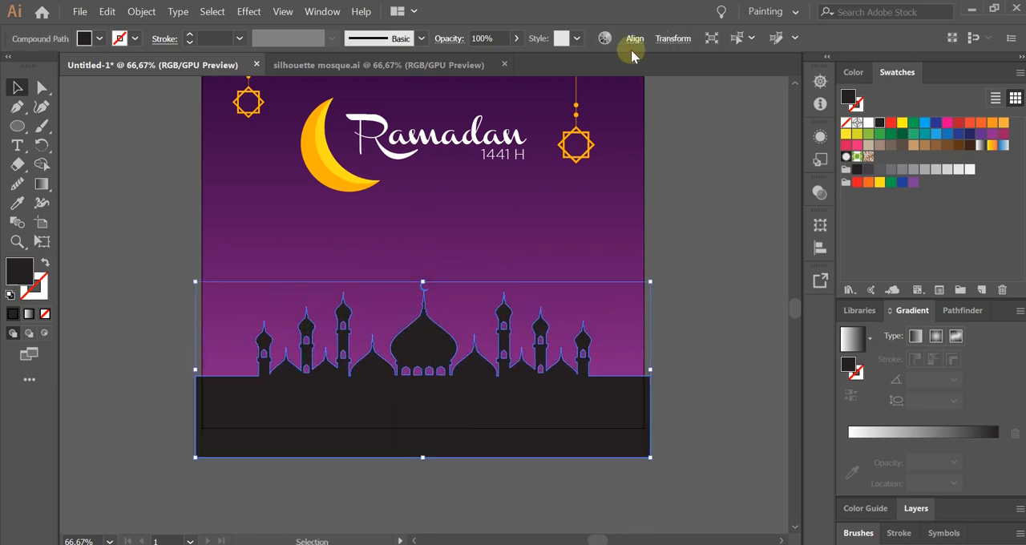
pyautogui.click(633, 40)
pyautogui.click(710, 321)
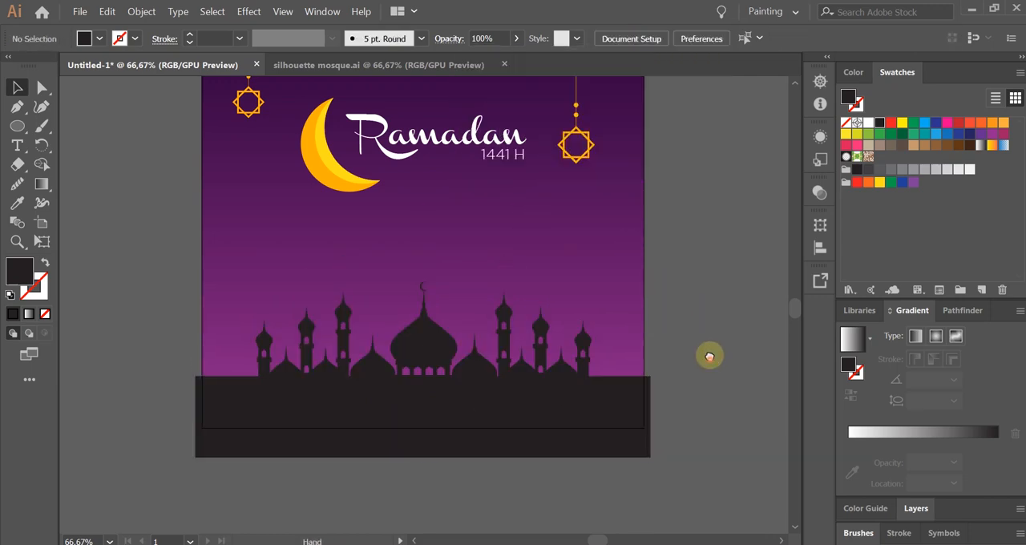
# Apply the background's purple gradient to the mosque silhouette with the Eyedropper tool.
pyautogui.scroll(-1, 507, 376)
pyautogui.click(507, 373)
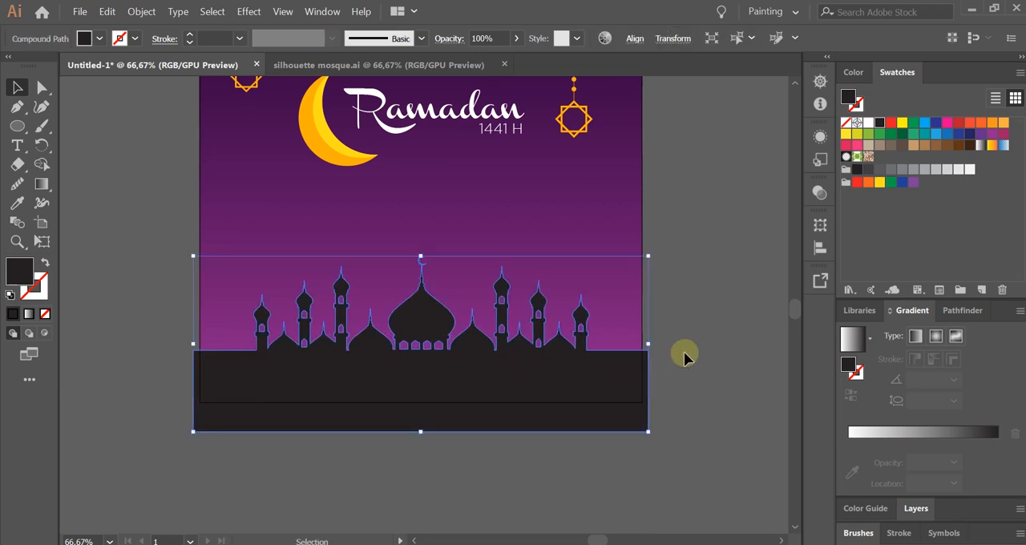
pyautogui.hscroll(1, 667, 350)
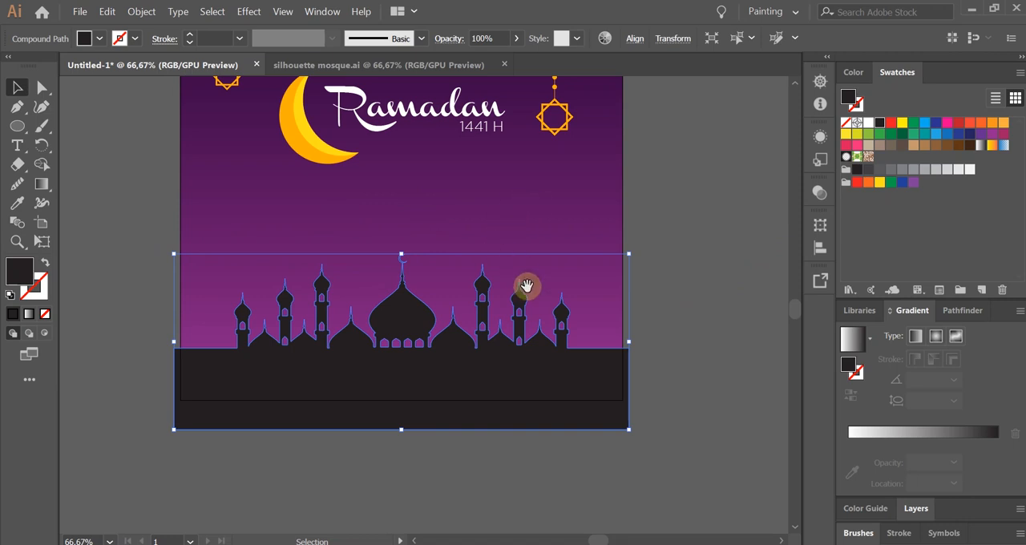
pyautogui.scroll(2, 527, 286)
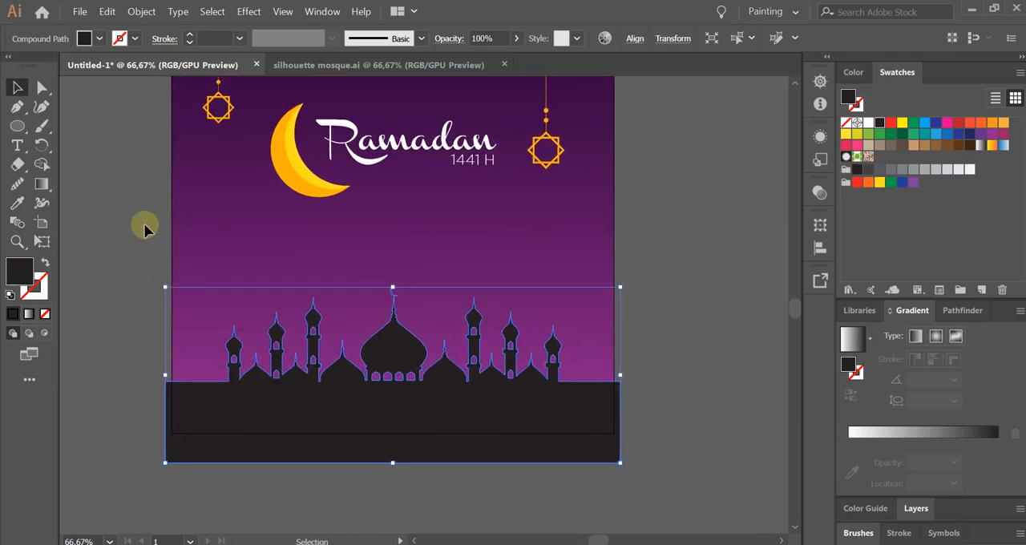
pyautogui.click(17, 203)
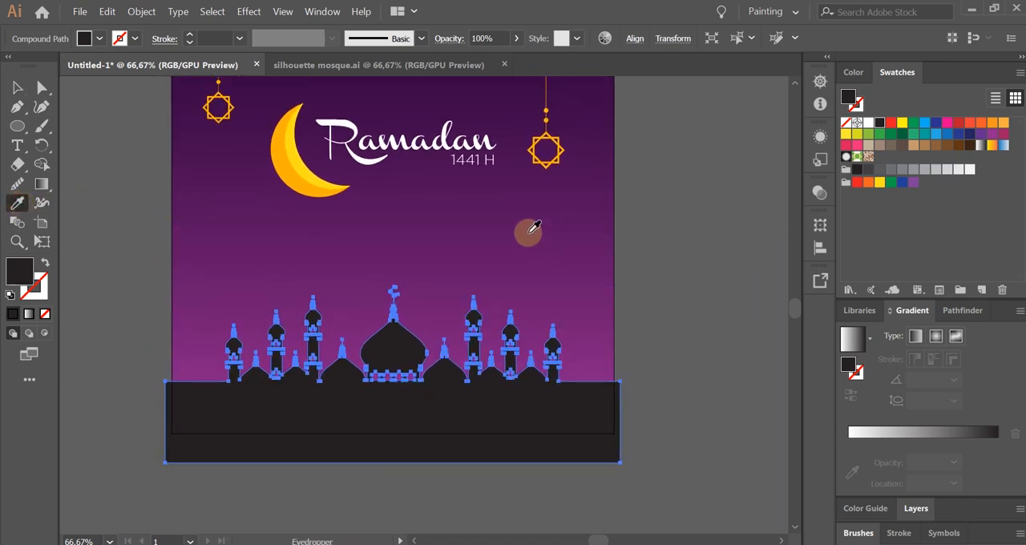
pyautogui.click(529, 236)
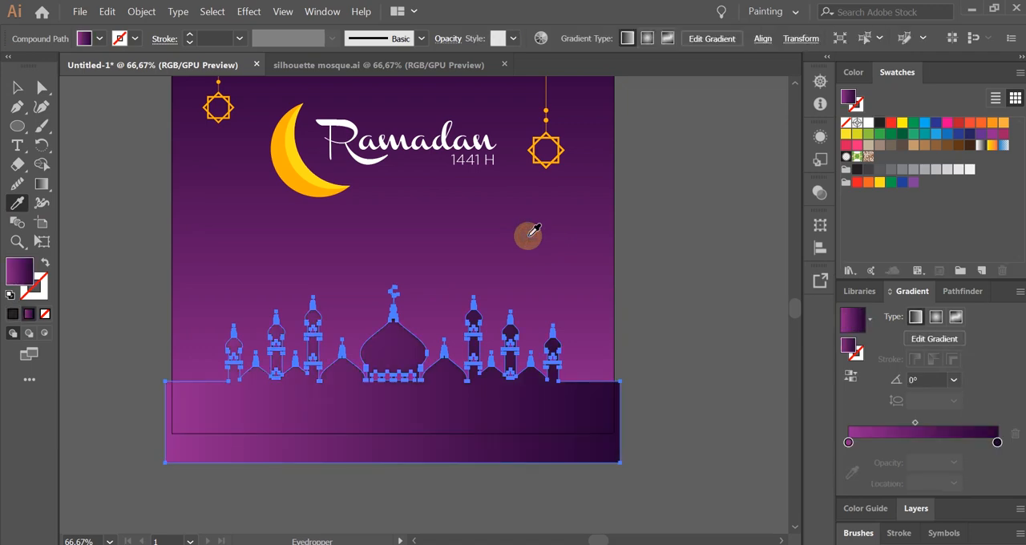
pyautogui.click(17, 88)
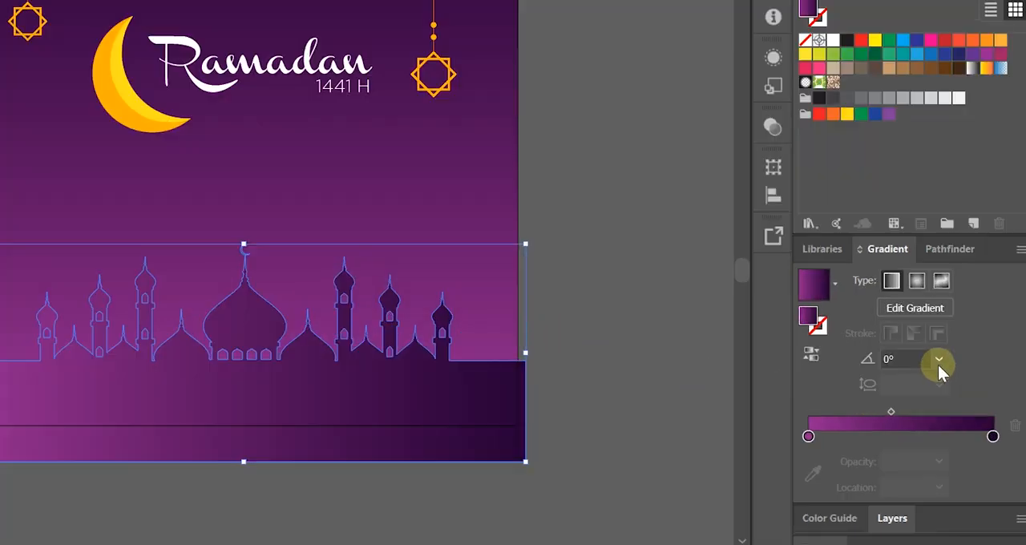
# Set the mosque silhouette's gradient angle to 90° and shift the gradient midpoint to 39.42%.
pyautogui.click(954, 379)
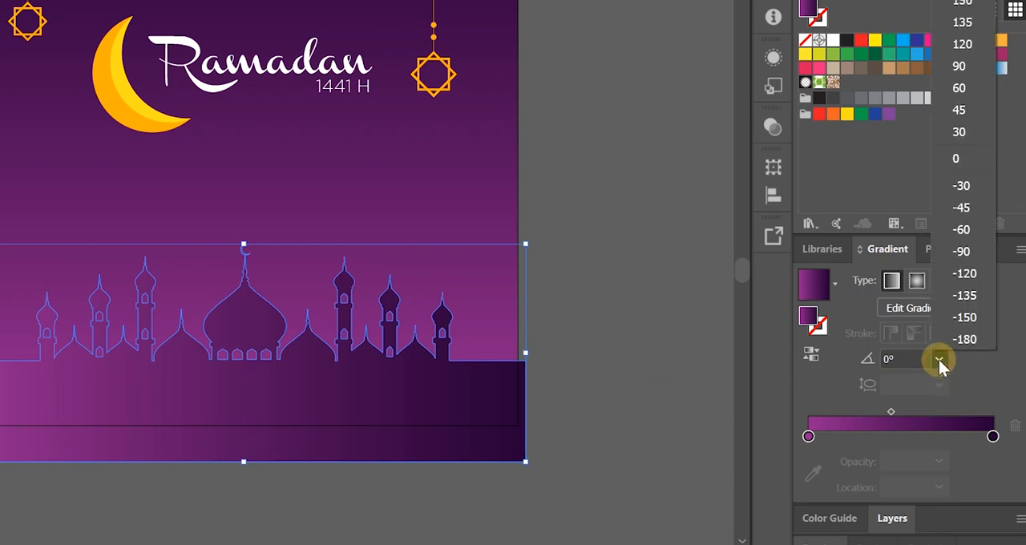
pyautogui.click(967, 64)
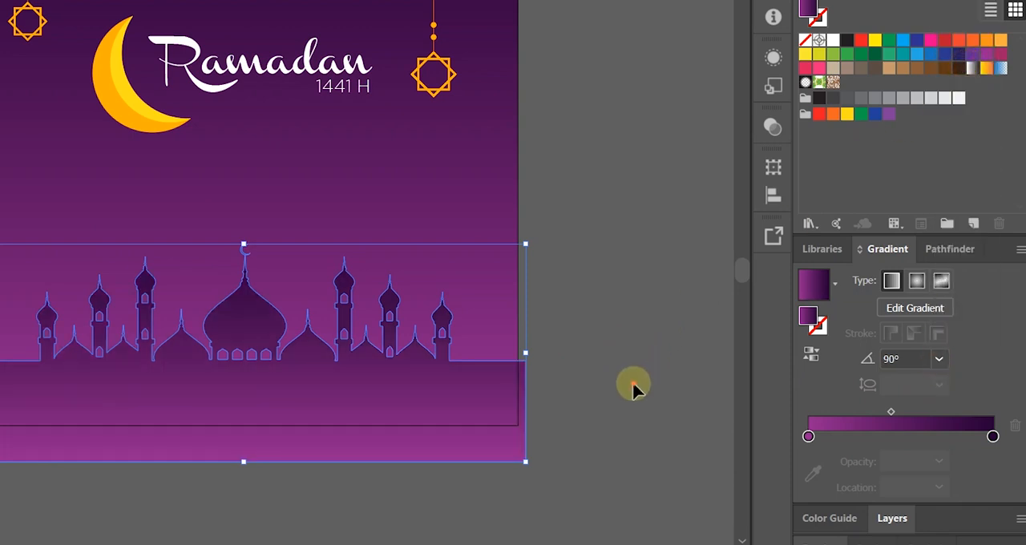
pyautogui.click(376, 417)
pyautogui.click(891, 413)
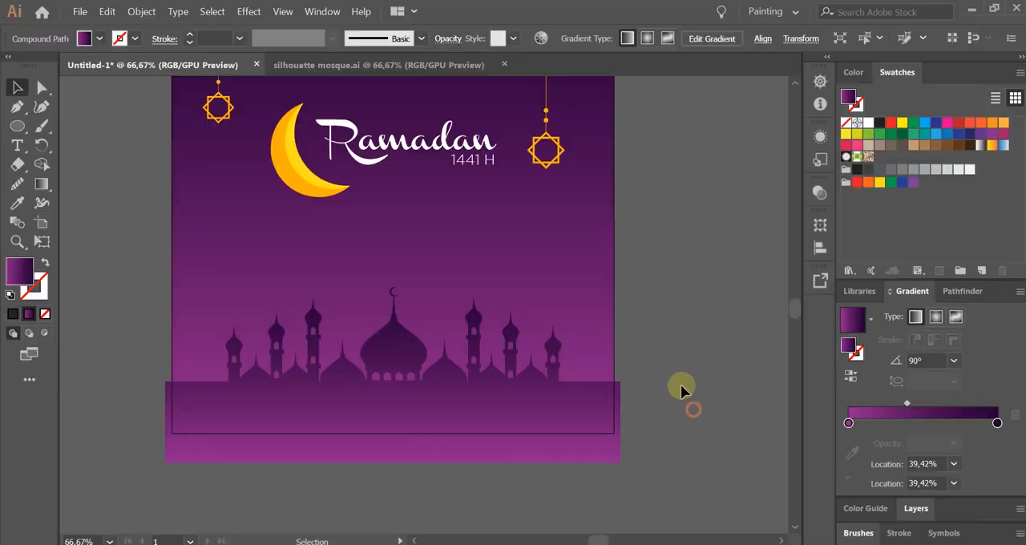
pyautogui.scroll(-1, 662, 364)
pyautogui.scroll(1, 660, 412)
pyautogui.click(537, 384)
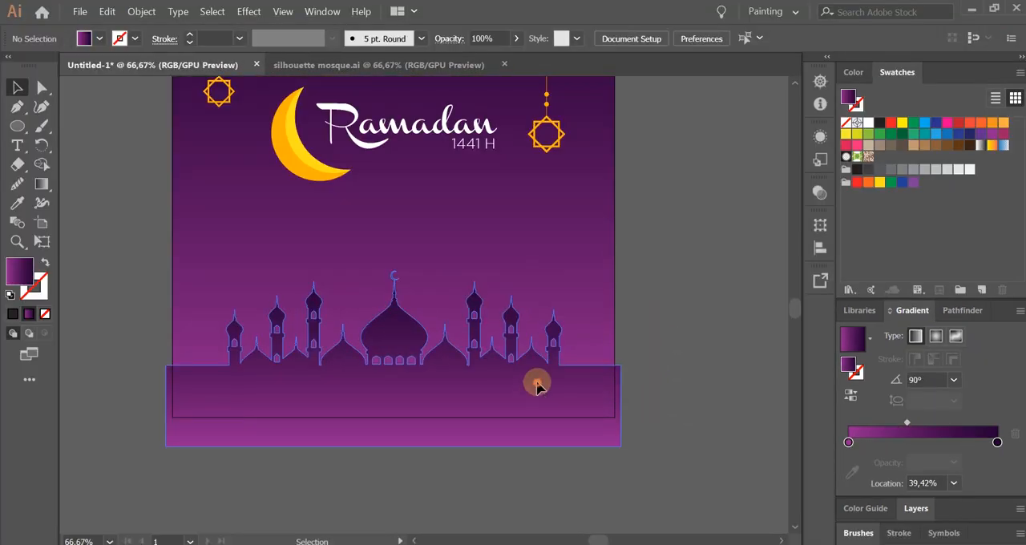
# Reverse the mosque silhouette's gradient so the dark purple lies at its base.
pyautogui.click(851, 381)
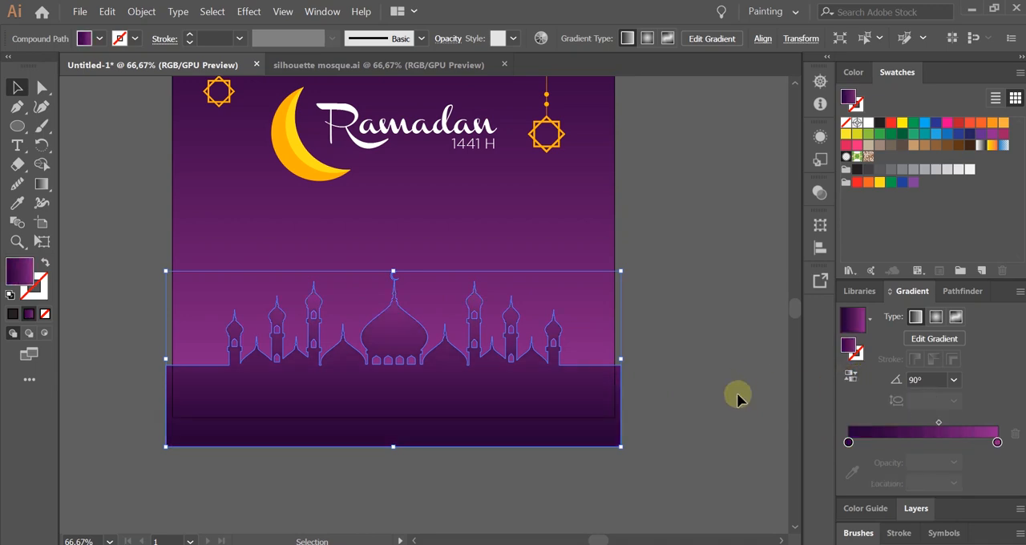
pyautogui.click(737, 394)
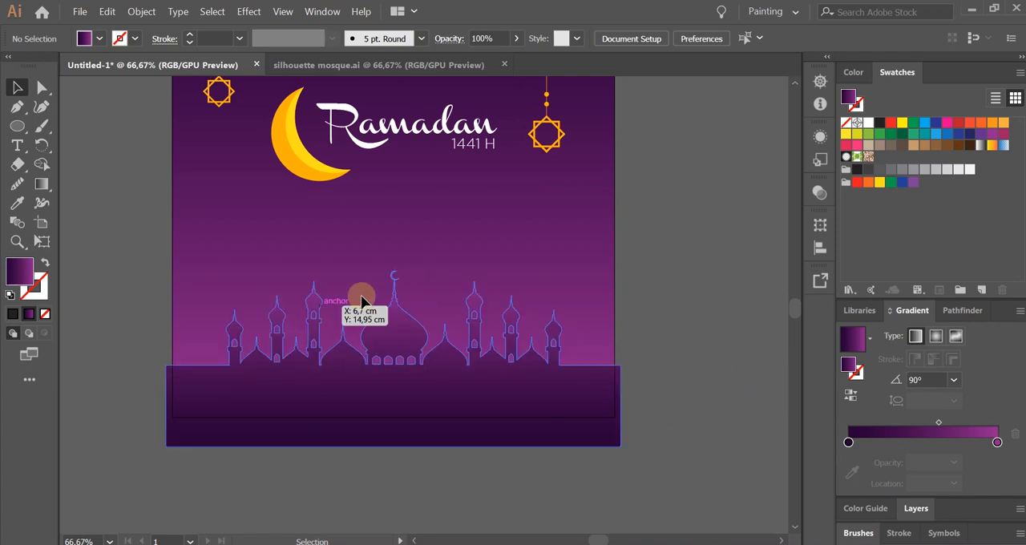
pyautogui.click(513, 382)
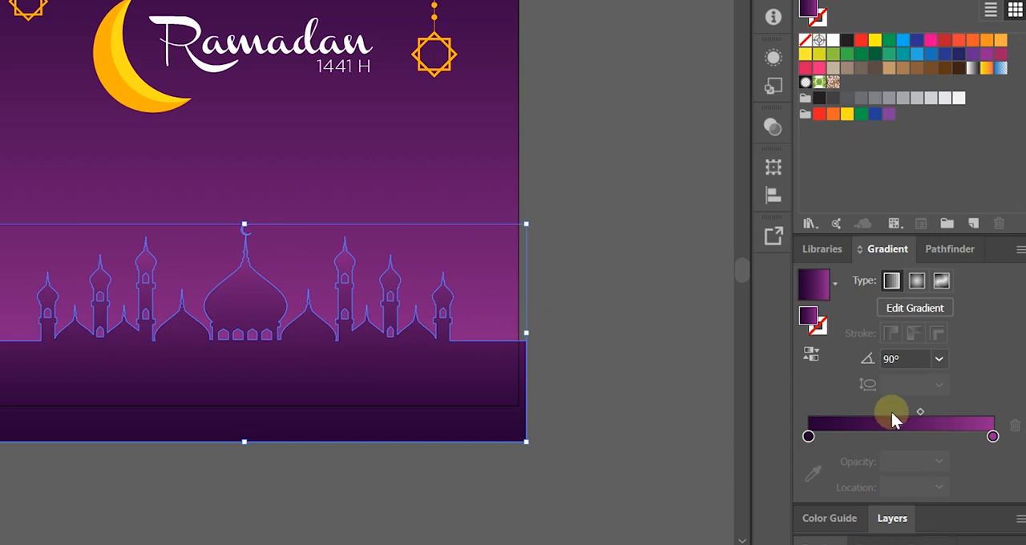
# Add a mid-purple stop to the mosque gradient, remove the light purple end stop, and move the new stop to 100%.
pyautogui.click(924, 441)
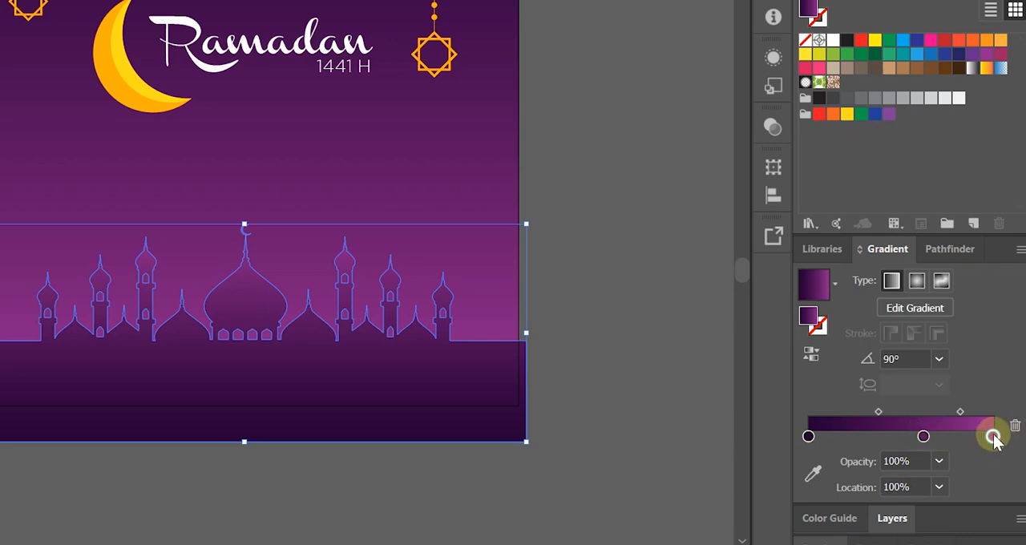
pyautogui.moveTo(1000, 463); pyautogui.dragTo(997, 470)
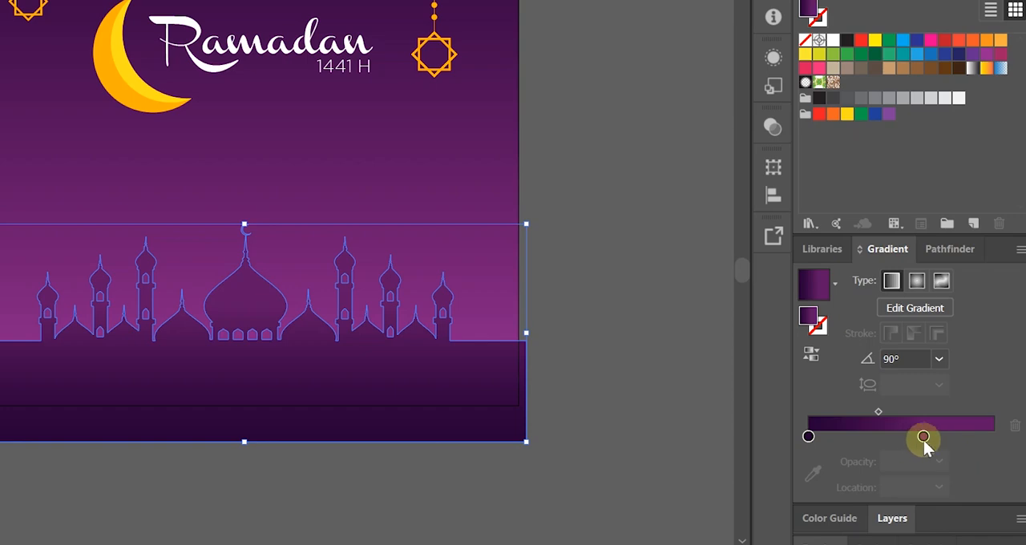
pyautogui.moveTo(925, 440); pyautogui.dragTo(1006, 445)
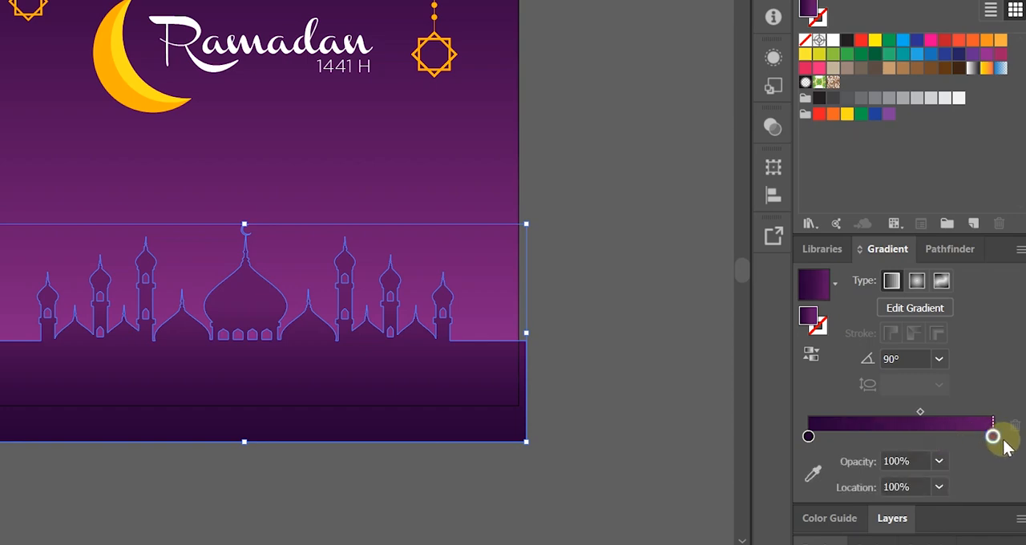
pyautogui.click(623, 396)
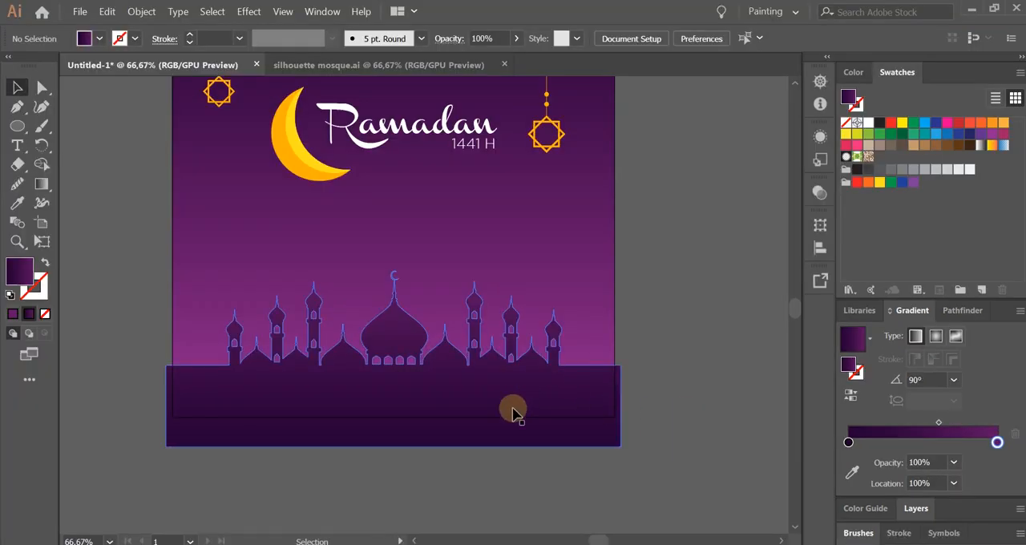
# Move the mosque silhouette slightly down along the artboard's lower edge.
pyautogui.click(577, 396)
pyautogui.click(537, 387)
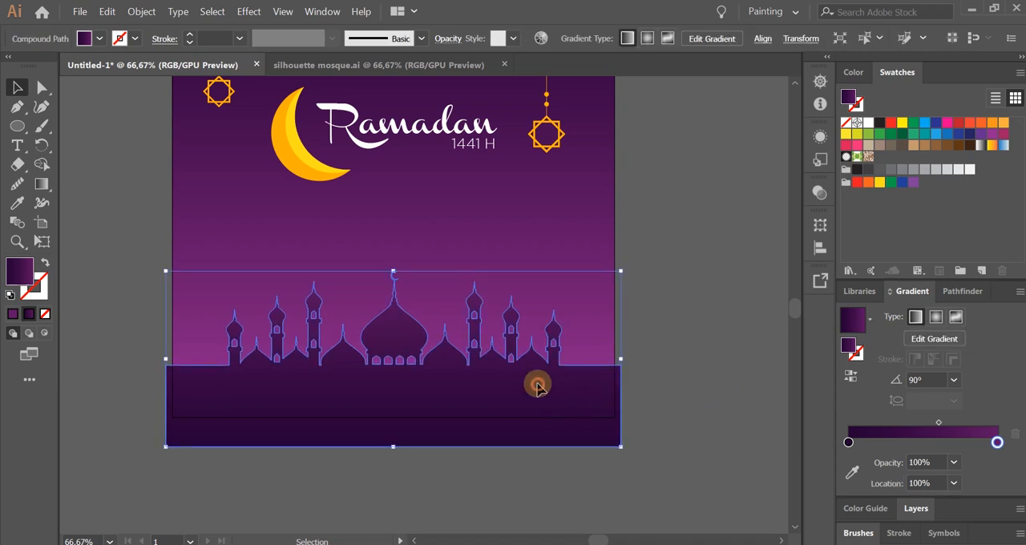
pyautogui.moveTo(538, 387); pyautogui.dragTo(539, 398)
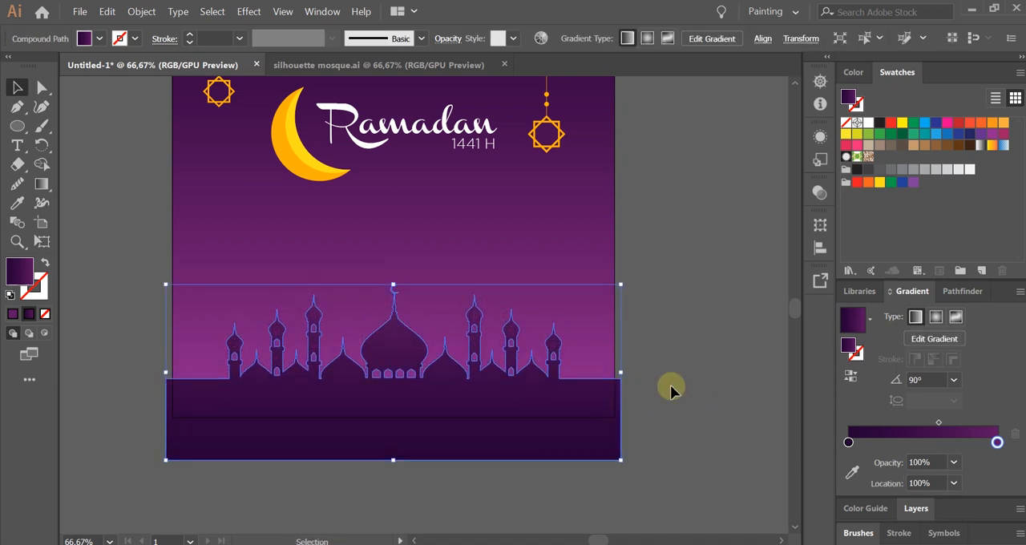
pyautogui.click(675, 384)
pyautogui.click(594, 393)
pyautogui.click(669, 396)
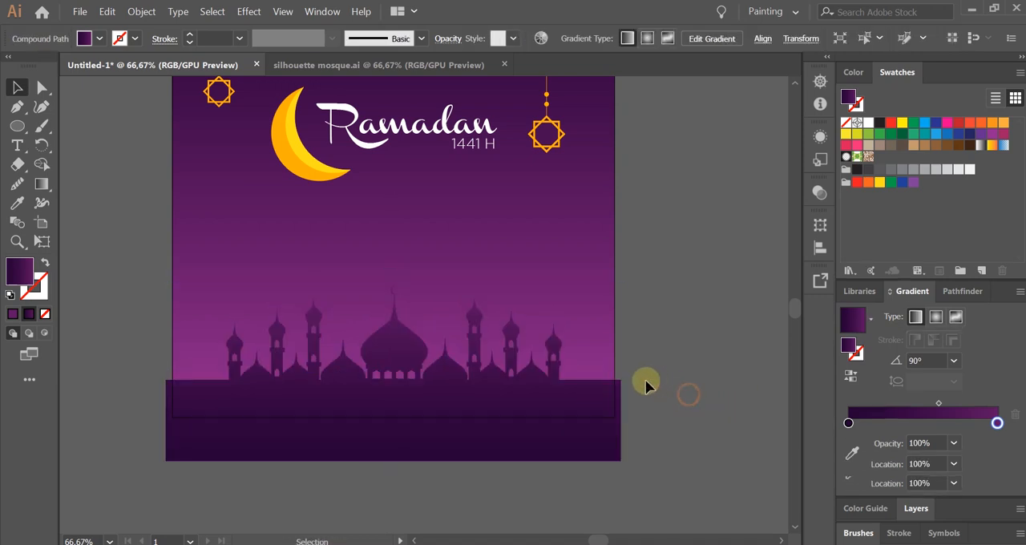
pyautogui.scroll(-2, 647, 385)
pyautogui.scroll(2, 618, 401)
pyautogui.moveTo(701, 399); pyautogui.dragTo(679, 384)
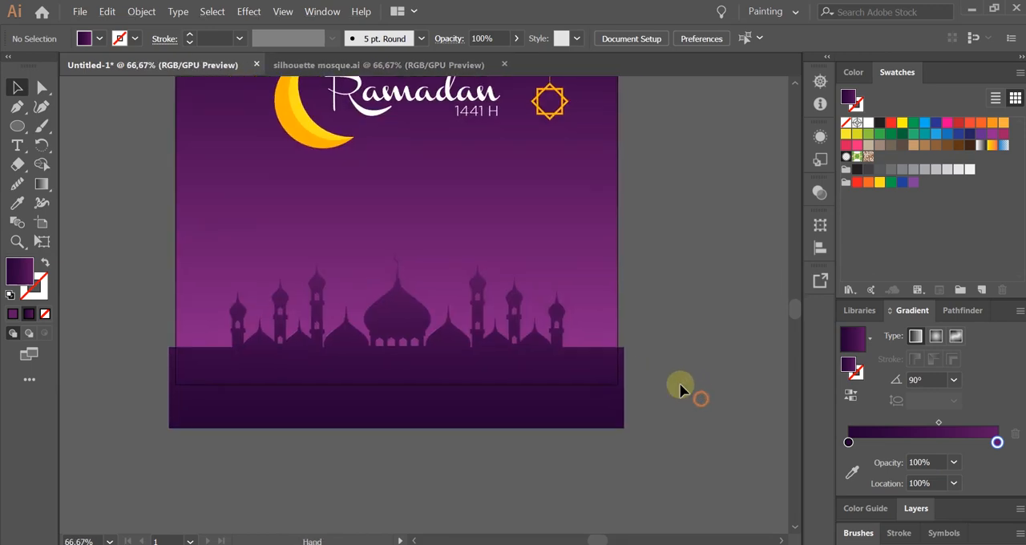
pyautogui.scroll(-1, 473, 411)
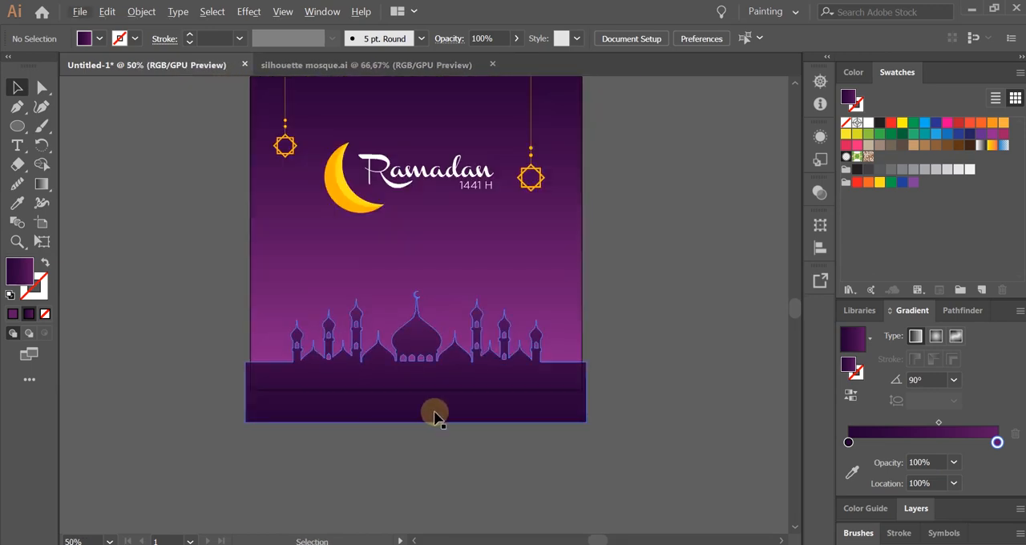
pyautogui.scroll(1, 486, 442)
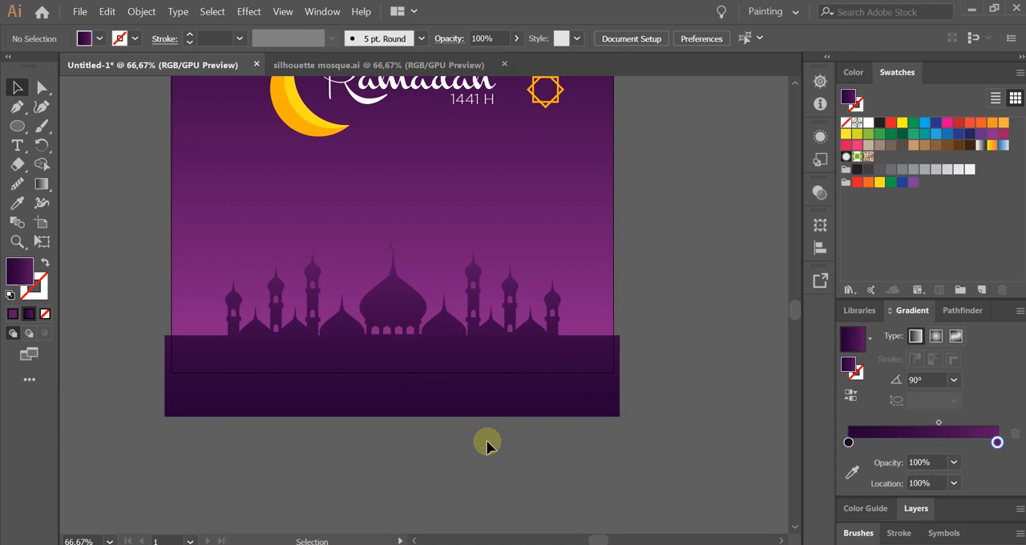
pyautogui.scroll(-1, 486, 442)
pyautogui.moveTo(516, 393); pyautogui.dragTo(508, 422)
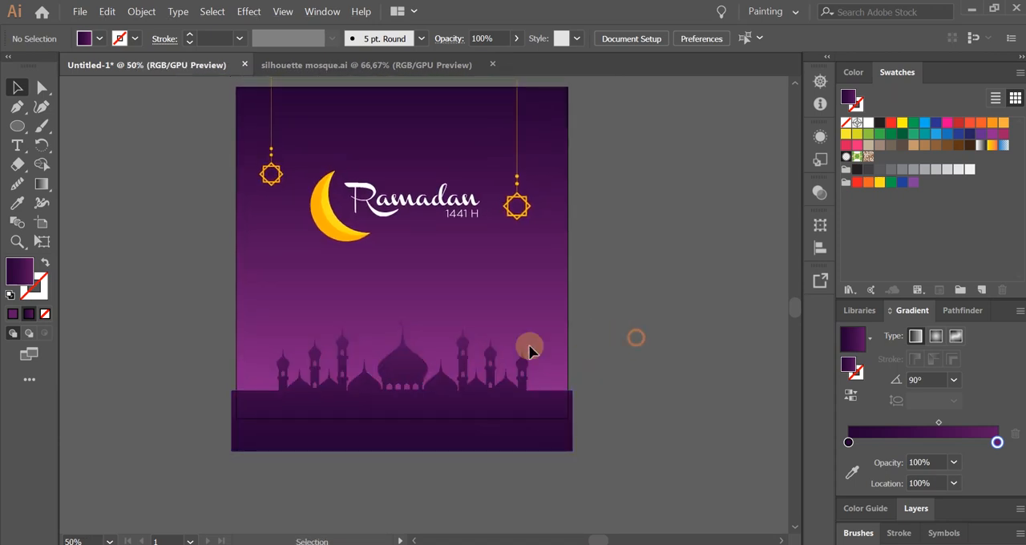
# Copy the second mosque silhouette from silhouette mosque.ai and paste it into the Untitled-1 illustration.
pyautogui.click(409, 65)
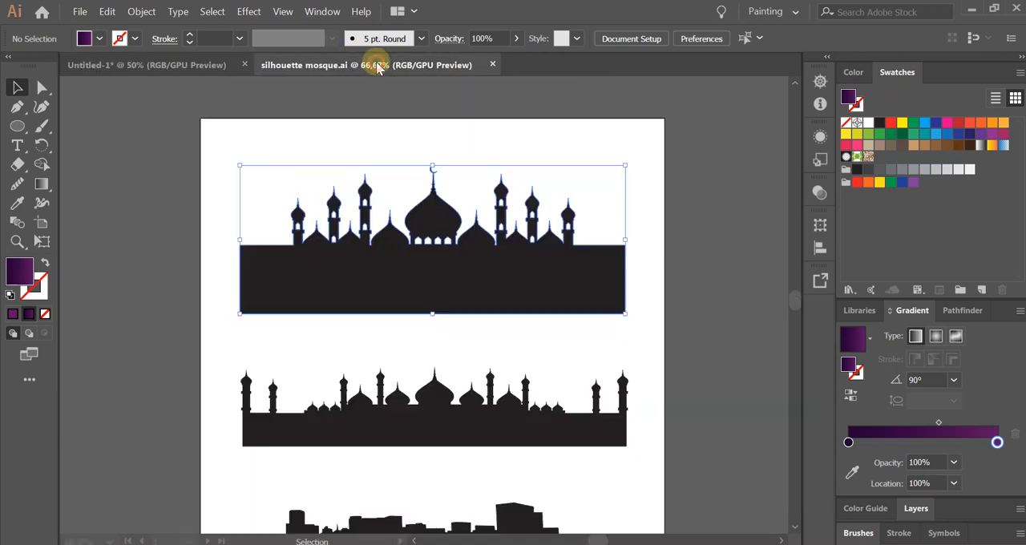
pyautogui.click(492, 428)
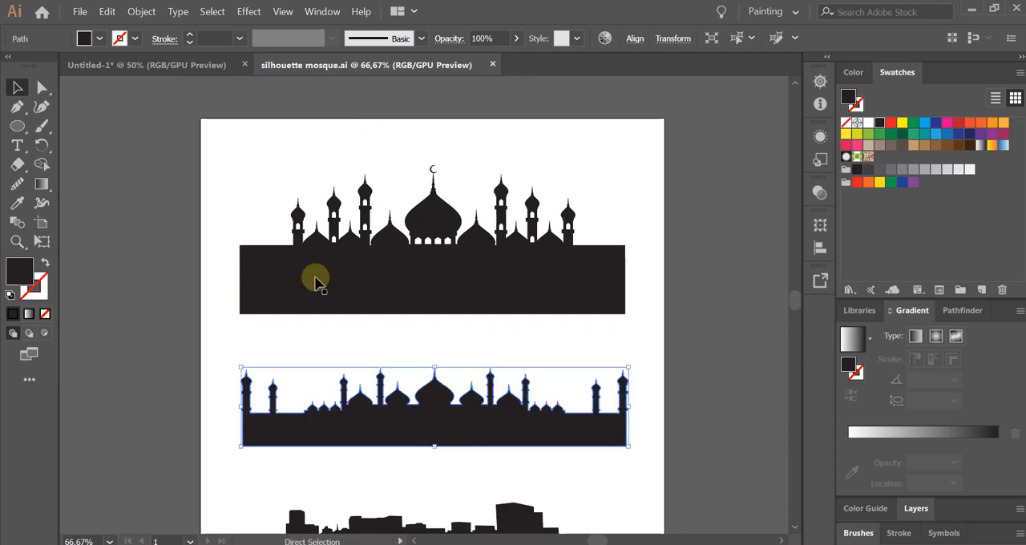
pyautogui.click(176, 67)
pyautogui.click(565, 336)
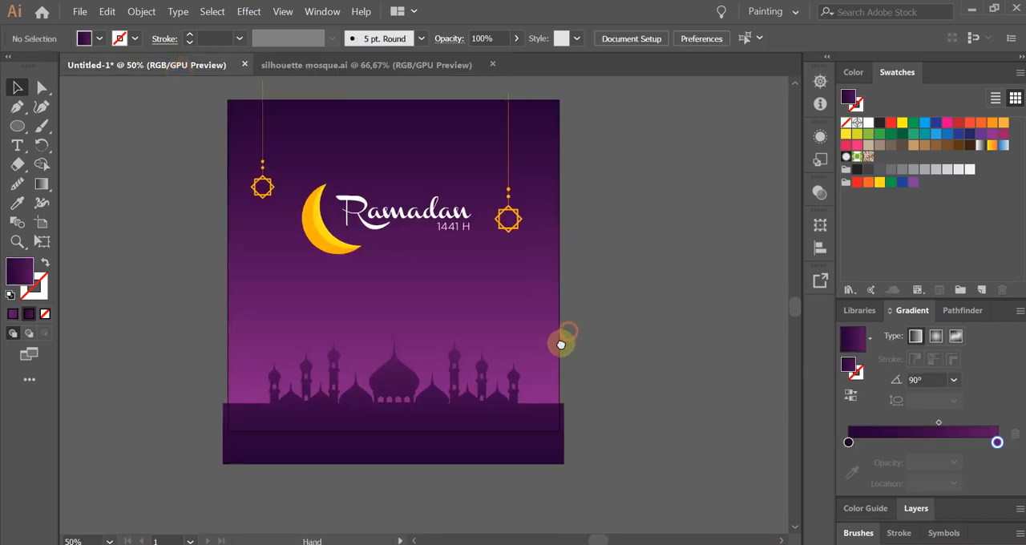
pyautogui.hotkey('ctrl', 'v')
# Enlarge the pasted silhouette to slightly exceed the artboard's width and move it down over the first mosque's domes and minarets.
pyautogui.moveTo(488, 316); pyautogui.dragTo(566, 332)
pyautogui.click(609, 340)
pyautogui.click(508, 343)
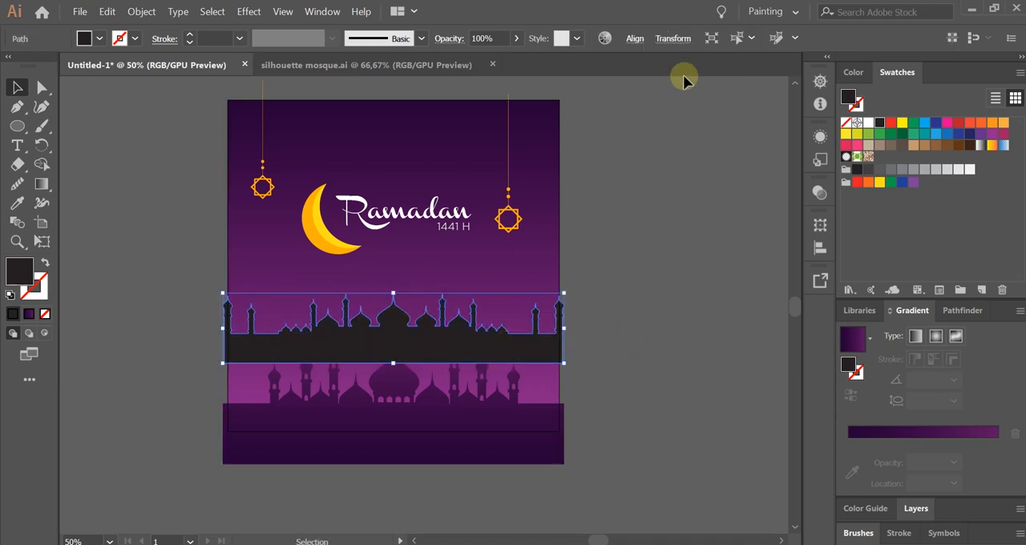
pyautogui.click(638, 39)
pyautogui.click(615, 307)
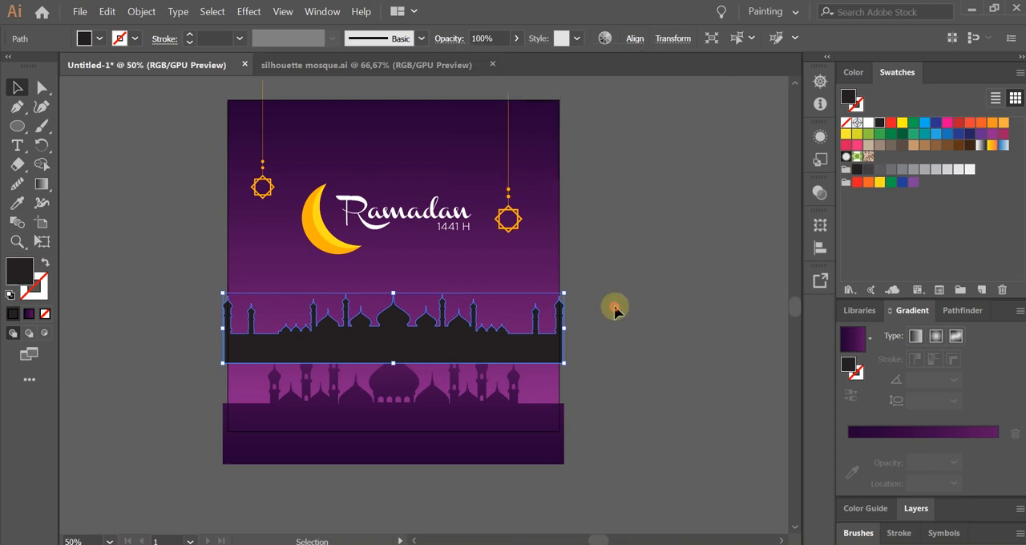
pyautogui.moveTo(540, 358); pyautogui.dragTo(544, 388)
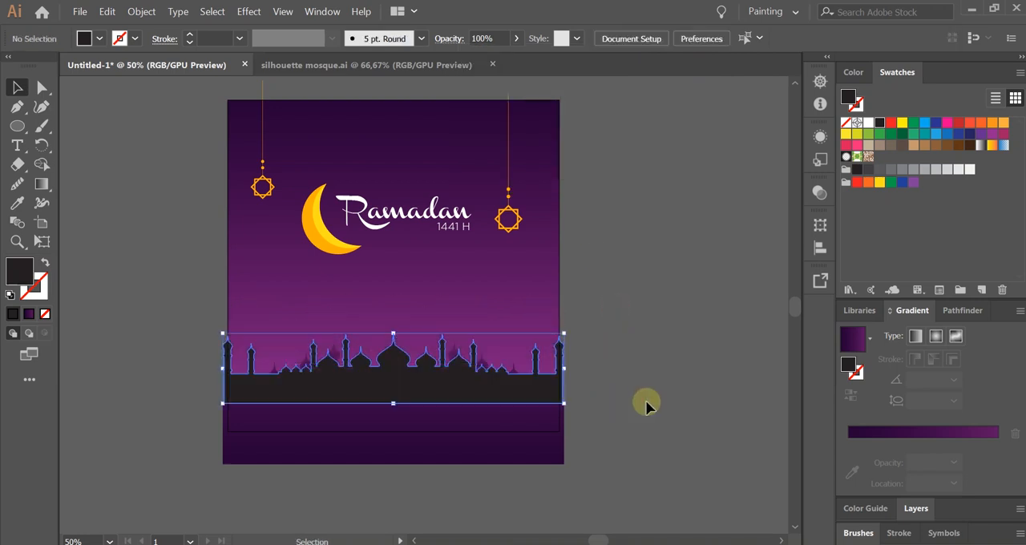
pyautogui.click(647, 403)
# Send the black mosque silhouette backward, behind the gradient-filled mosque.
pyautogui.keyDown('alt'); pyautogui.scroll(1, 610, 421); pyautogui.keyUp('alt')
pyautogui.click(486, 336)
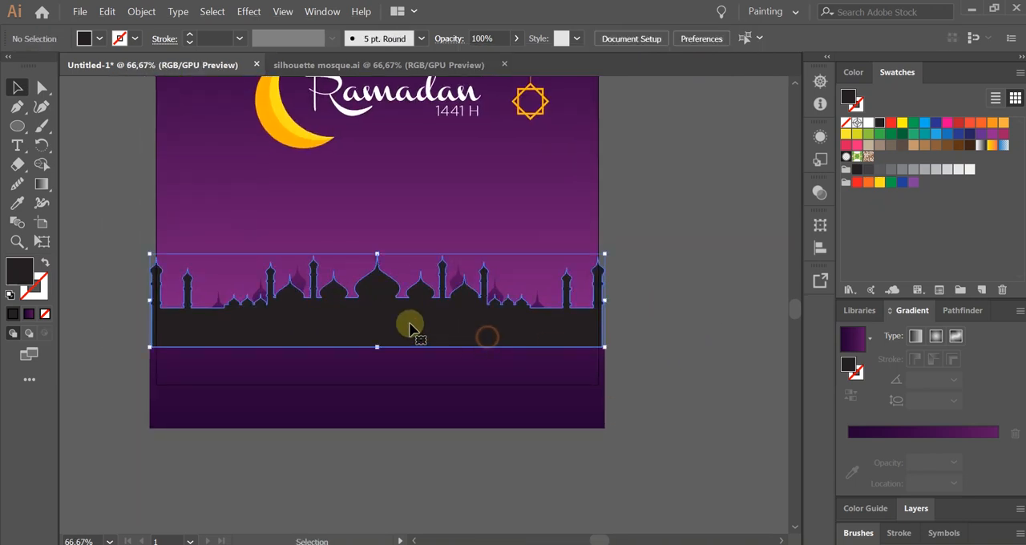
pyautogui.rightClick(461, 318)
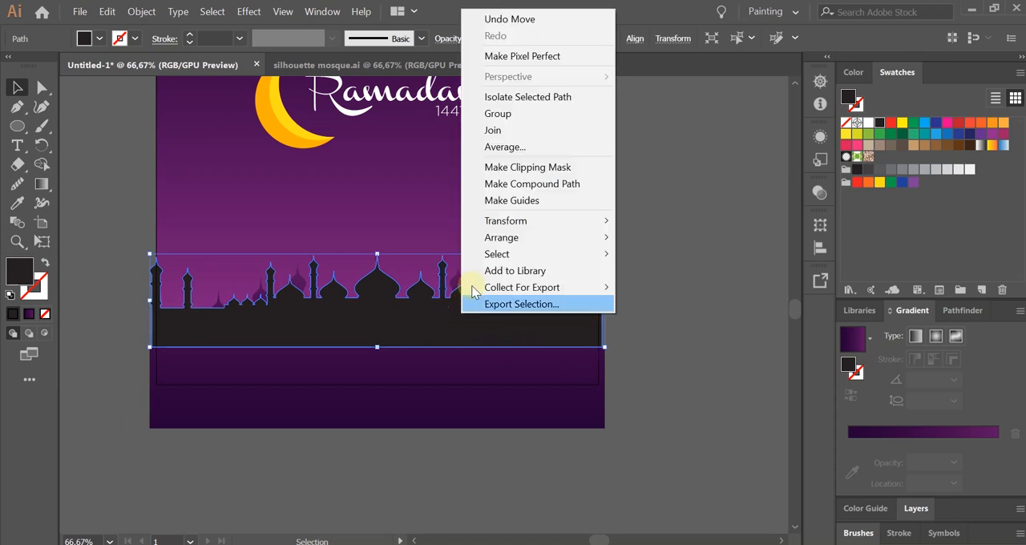
pyautogui.moveTo(512, 241)
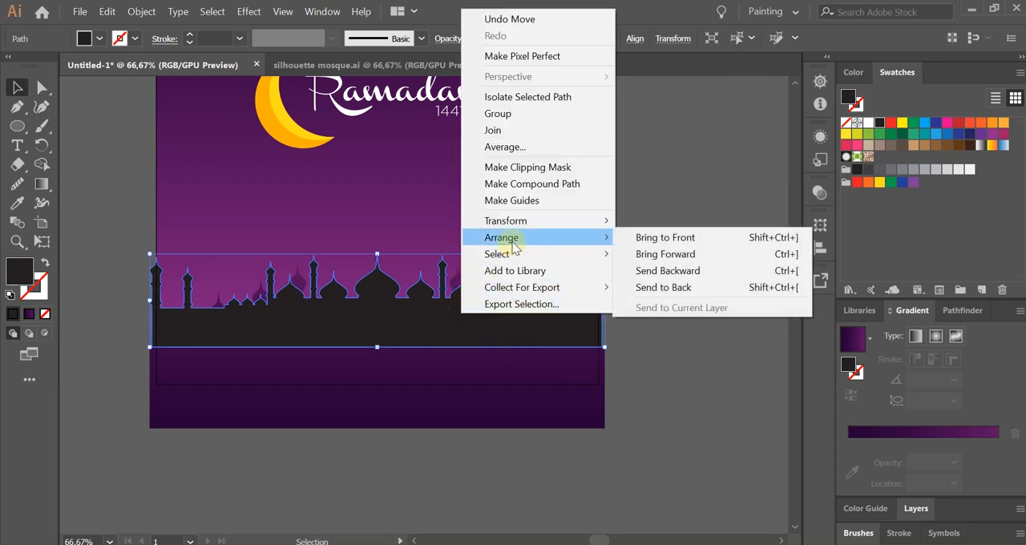
pyautogui.click(689, 272)
pyautogui.click(630, 332)
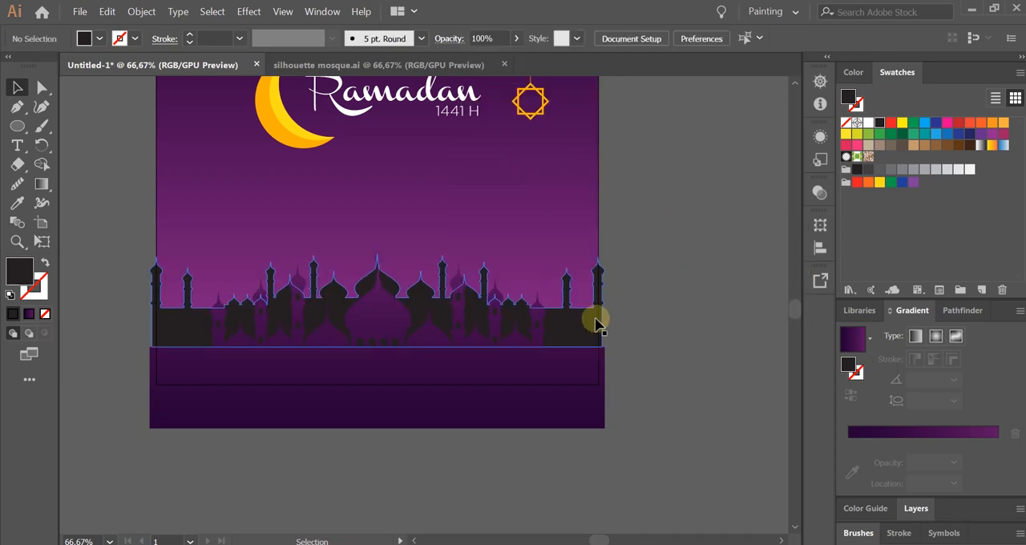
# Fill the rear mosque silhouette with the purple swatch C=50 M=100 Y=0 K=0.
pyautogui.click(595, 323)
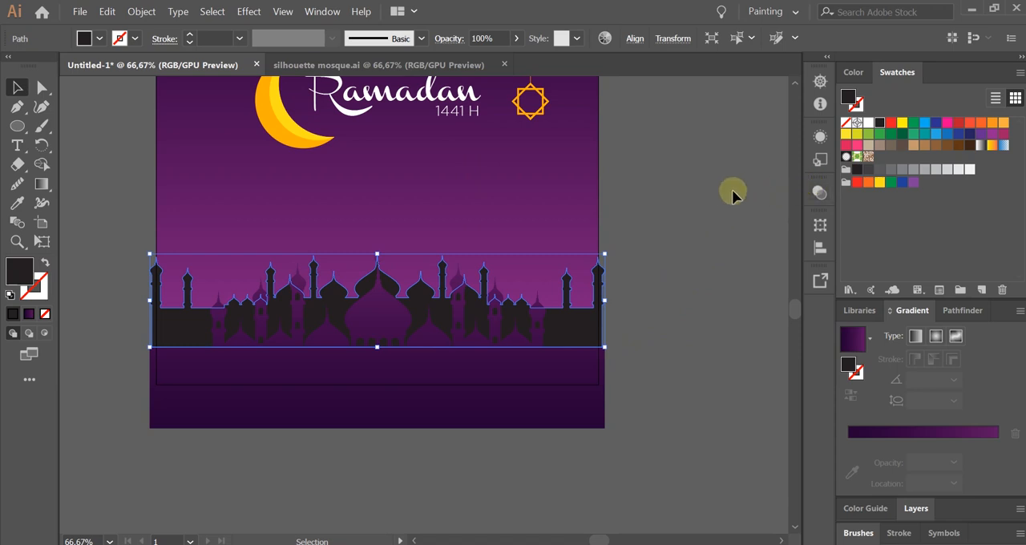
pyautogui.click(994, 135)
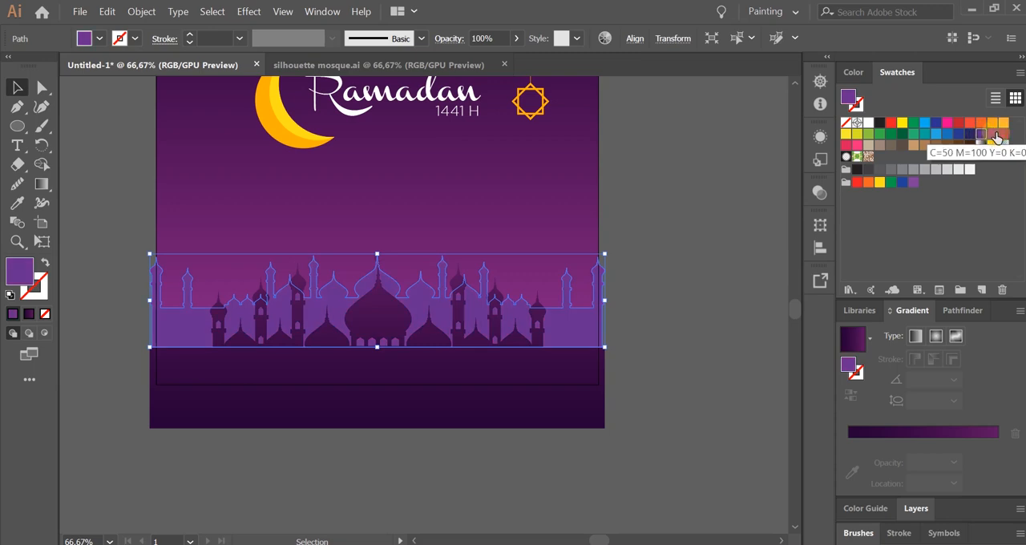
pyautogui.click(716, 305)
# Set the rear mosque silhouette's blending mode to Multiply and its opacity to 30%.
pyautogui.click(601, 333)
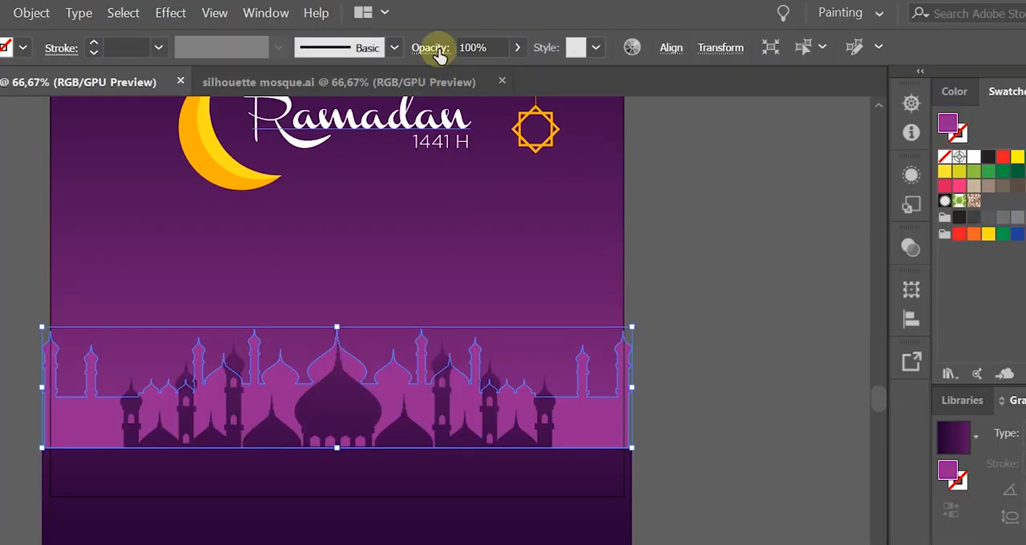
pyautogui.click(451, 38)
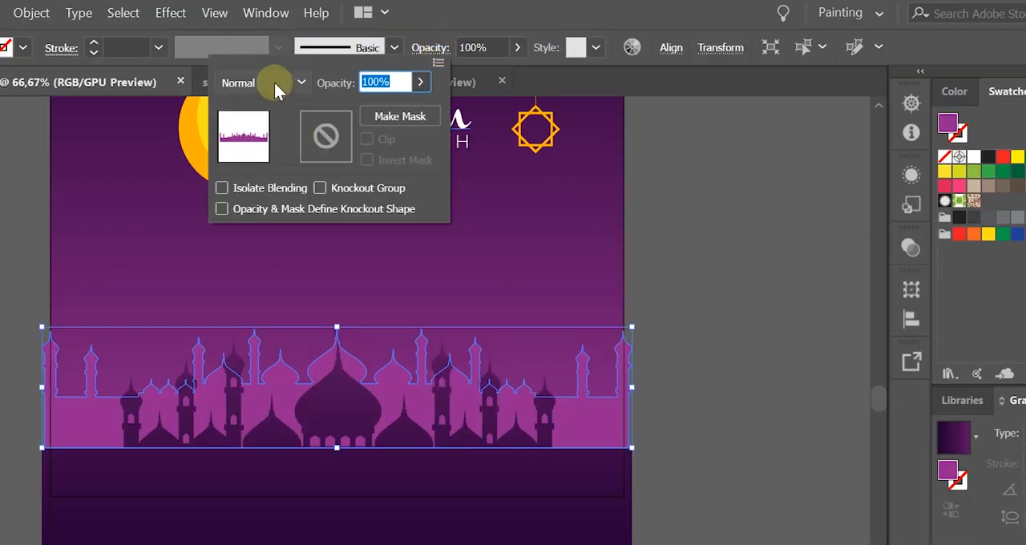
pyautogui.click(297, 87)
pyautogui.click(297, 158)
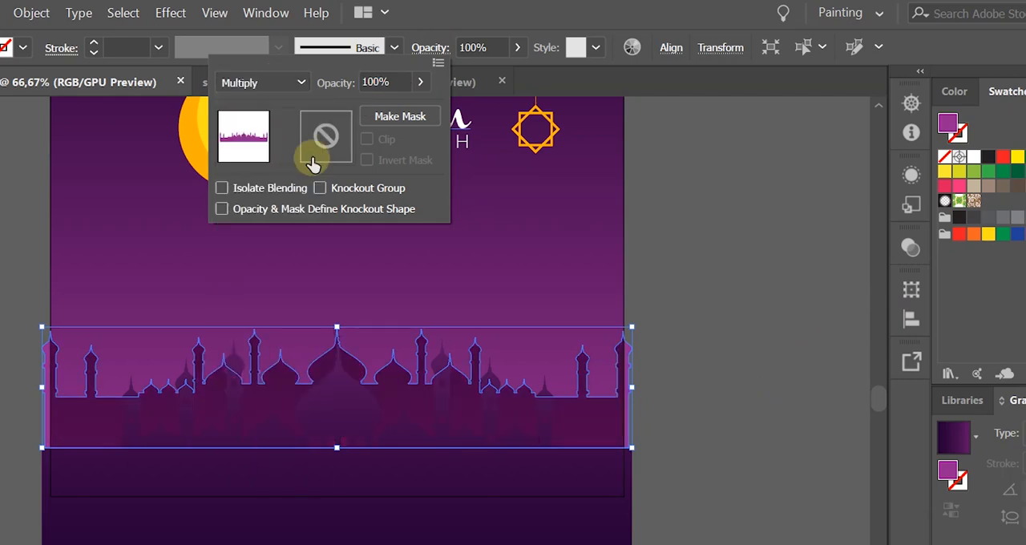
pyautogui.click(477, 44)
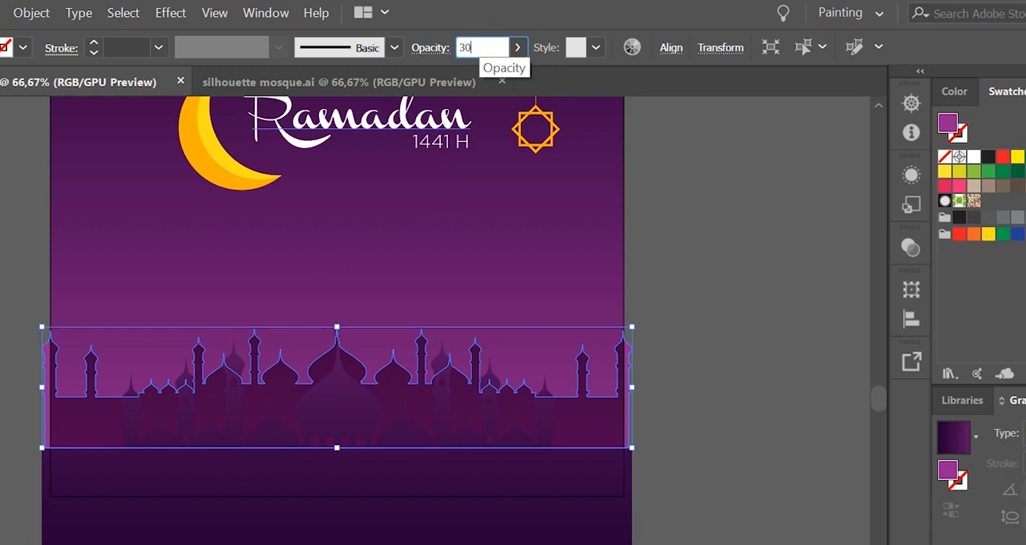
pyautogui.write('30')
pyautogui.press('Return')
pyautogui.click(708, 466)
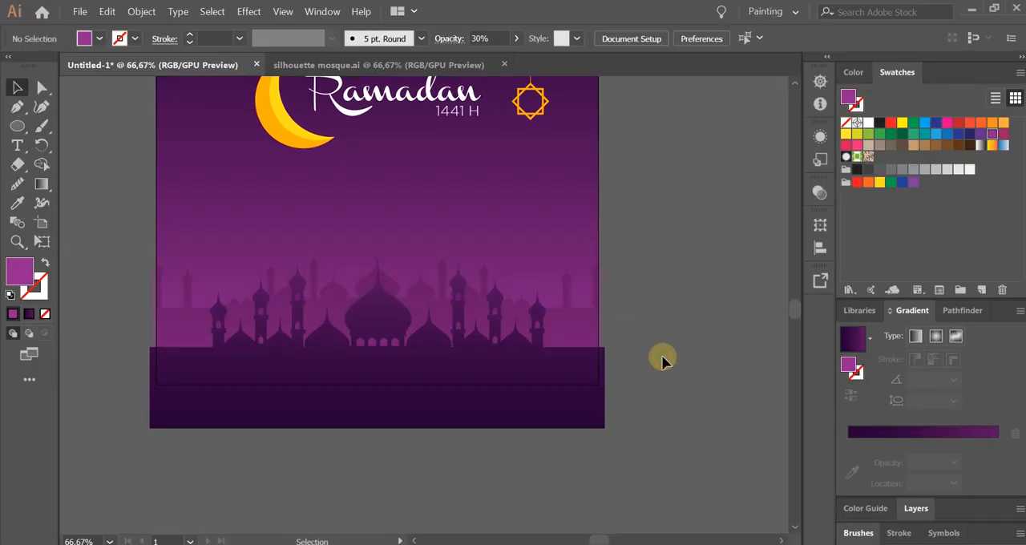
# Move the faint rear silhouette down so that its base sits behind the front mosque's base.
pyautogui.moveTo(593, 328); pyautogui.dragTo(592, 357)
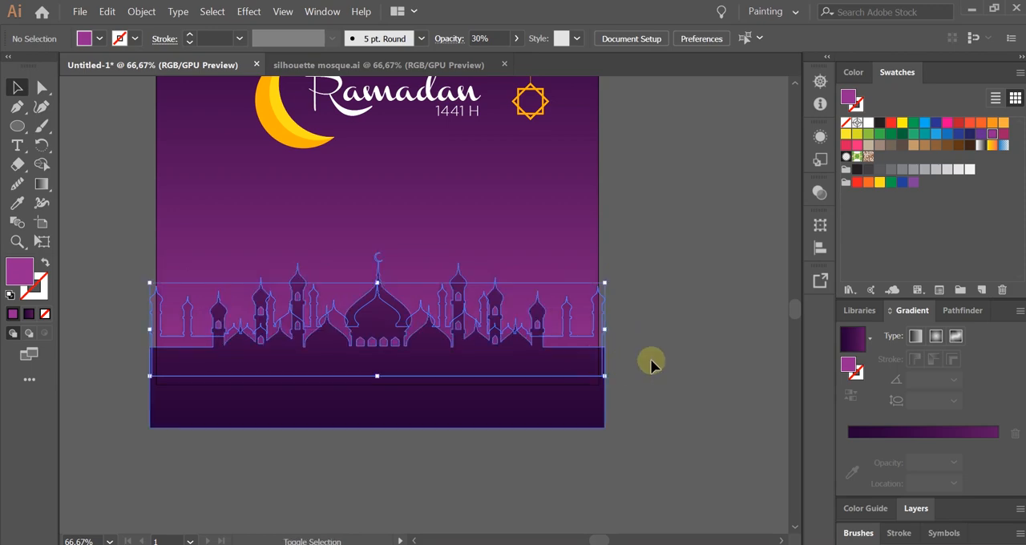
pyautogui.click(652, 360)
pyautogui.moveTo(642, 305); pyautogui.dragTo(691, 368)
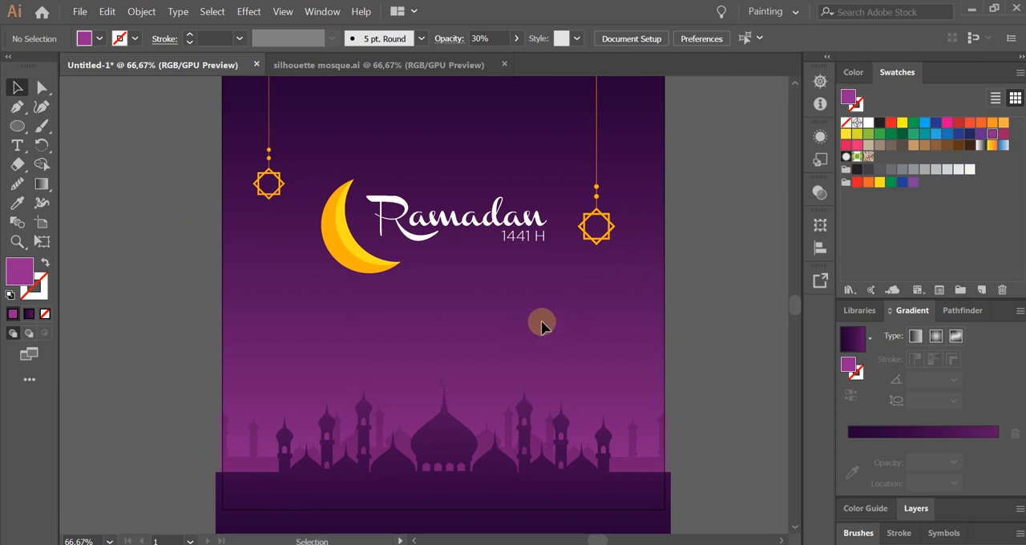
pyautogui.moveTo(643, 274); pyautogui.dragTo(635, 302)
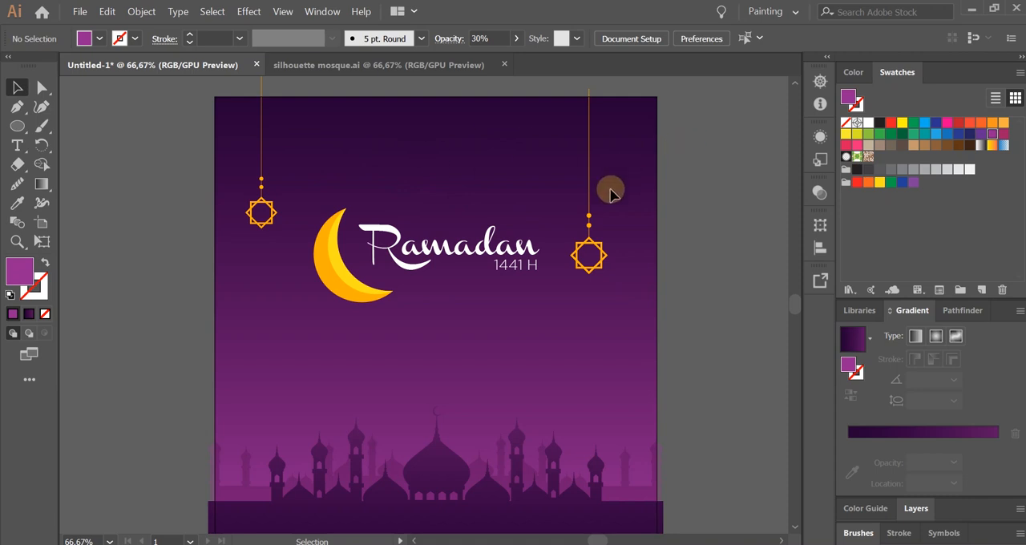
pyautogui.moveTo(684, 245); pyautogui.dragTo(605, 252)
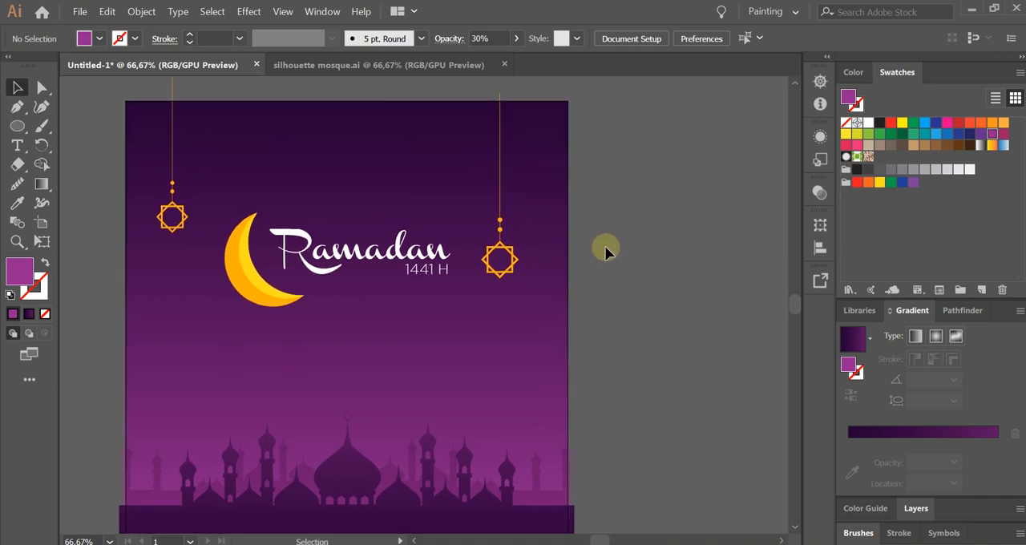
# Draw a perfect circle in the open sky above the Ramadan title.
pyautogui.click(17, 126)
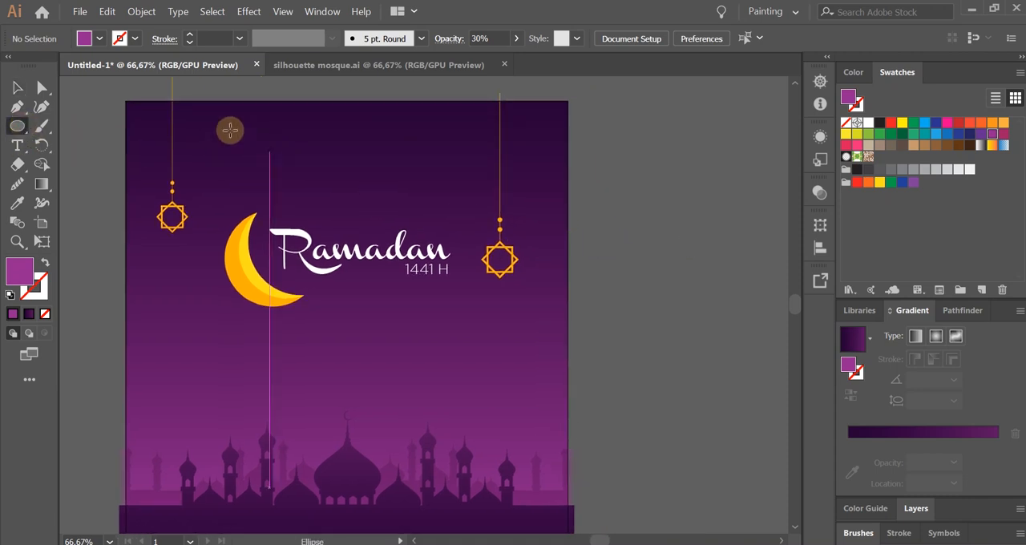
pyautogui.scroll(1, 366, 164)
pyautogui.scroll(-1, 365, 164)
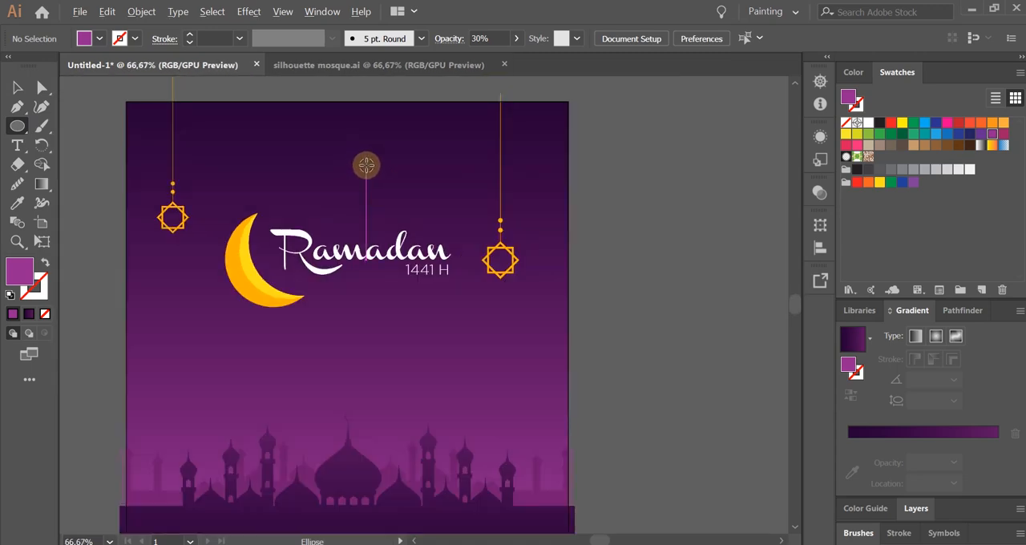
pyautogui.press('space')
pyautogui.moveTo(369, 187); pyautogui.dragTo(389, 230)
pyautogui.scroll(2, 323, 172)
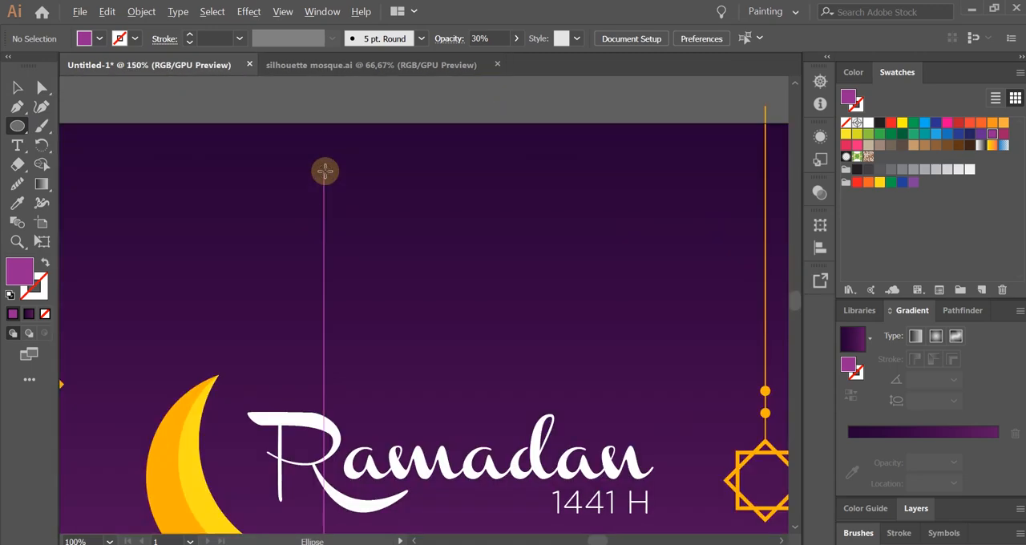
pyautogui.moveTo(349, 197); pyautogui.dragTo(468, 292)
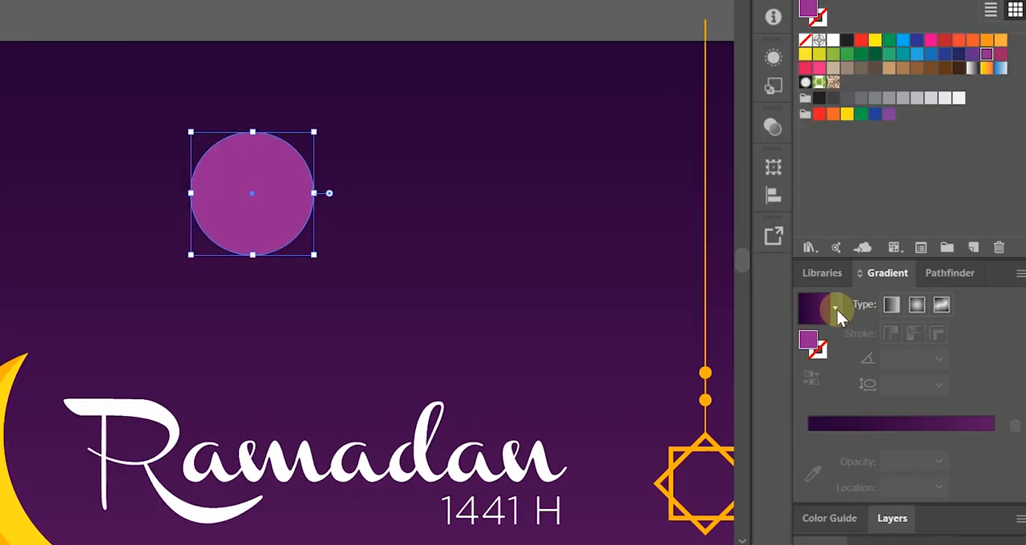
# Fill the circle with the White, Black gradient and change its type to radial.
pyautogui.click(871, 340)
pyautogui.click(838, 312)
pyautogui.click(838, 312)
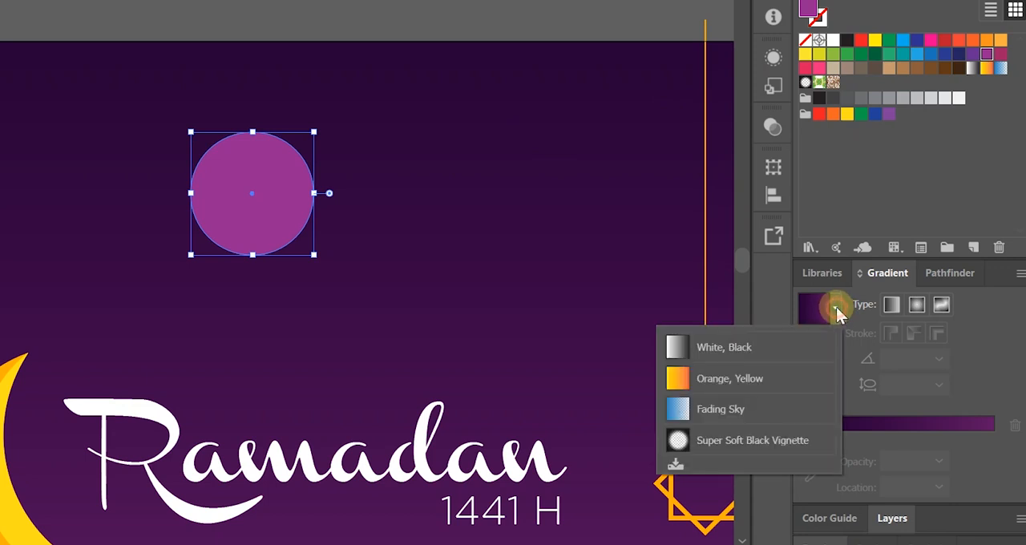
pyautogui.click(722, 350)
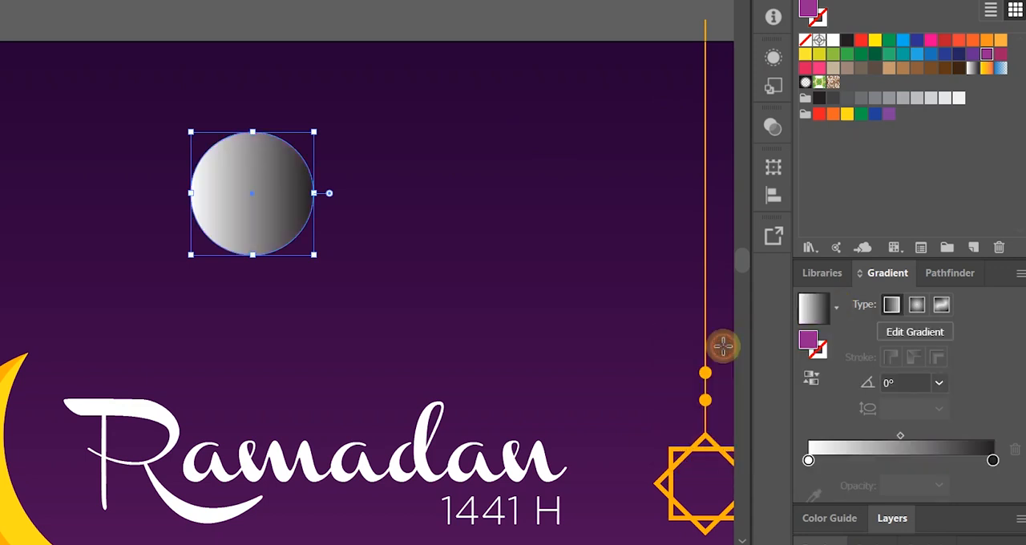
pyautogui.click(916, 286)
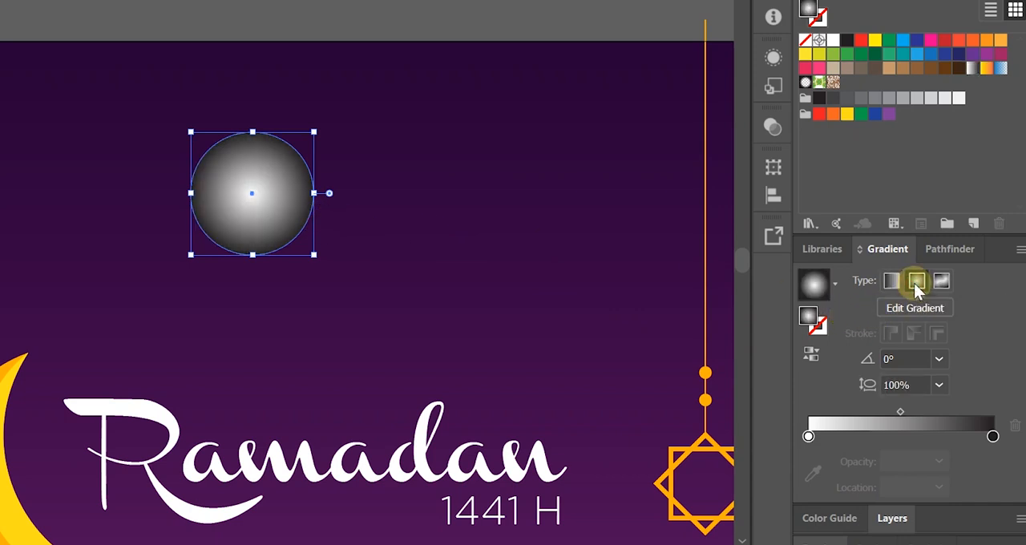
# Recolour the radial gradient's black outer stop to white and set that stop's opacity to 0%.
pyautogui.click(993, 437)
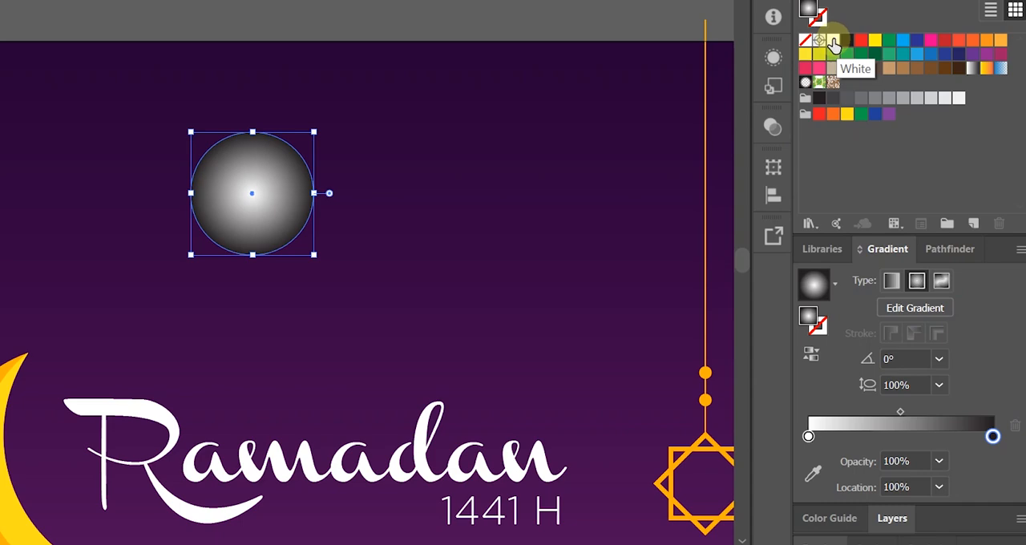
pyautogui.moveTo(834, 44); pyautogui.dragTo(994, 437)
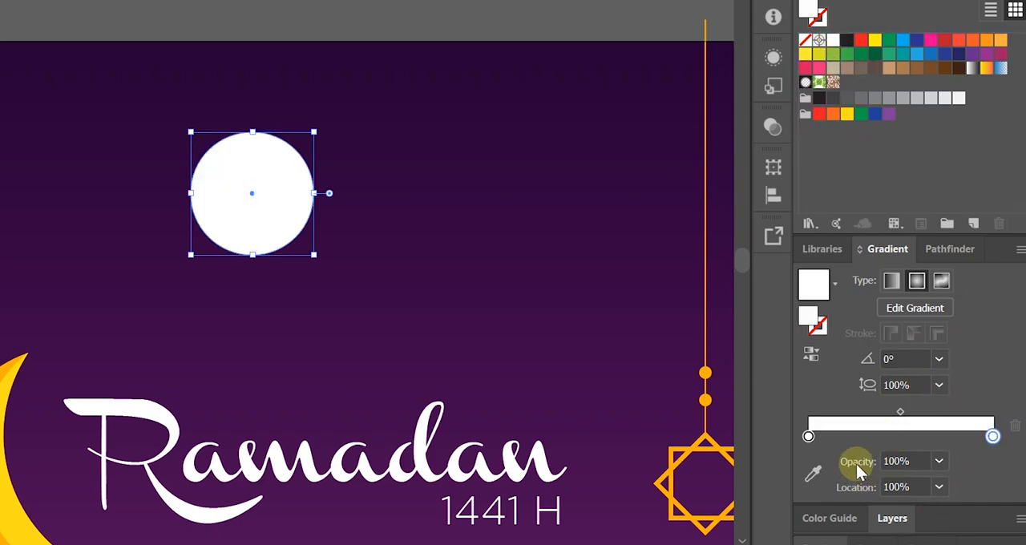
pyautogui.click(939, 461)
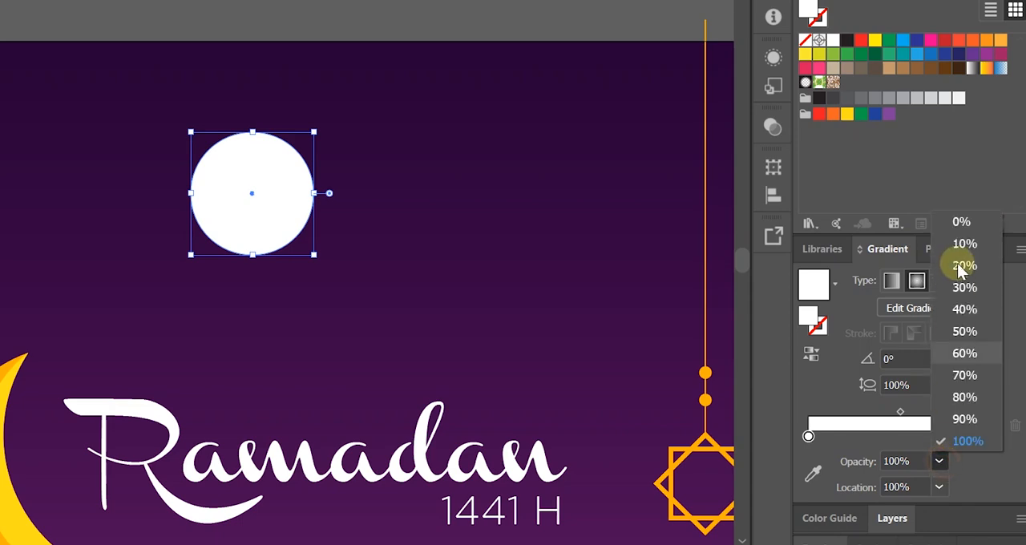
pyautogui.click(962, 222)
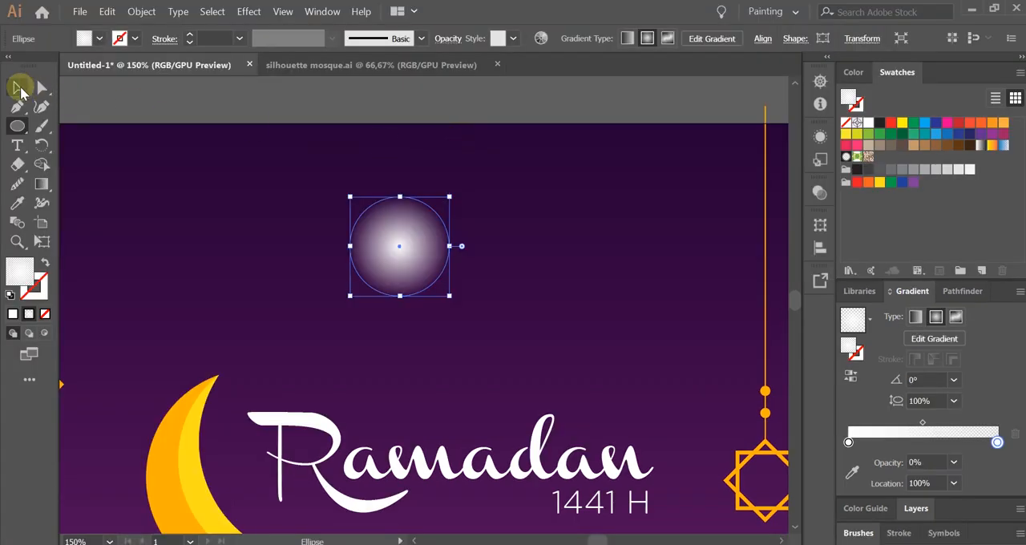
# Duplicate the glowing circle so that two identical copies sit side by side above the title.
pyautogui.click(19, 88)
pyautogui.click(499, 272)
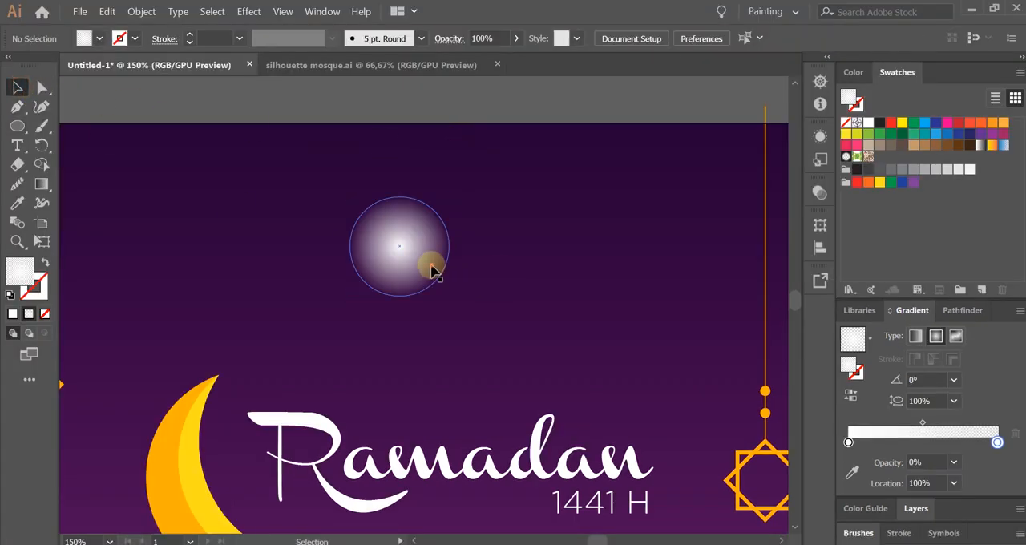
pyautogui.moveTo(432, 273)
pyautogui.mouseDown()
pyautogui.moveTo(339, 270)
pyautogui.moveTo(443, 269)
pyautogui.mouseUp()
pyautogui.click(414, 332)
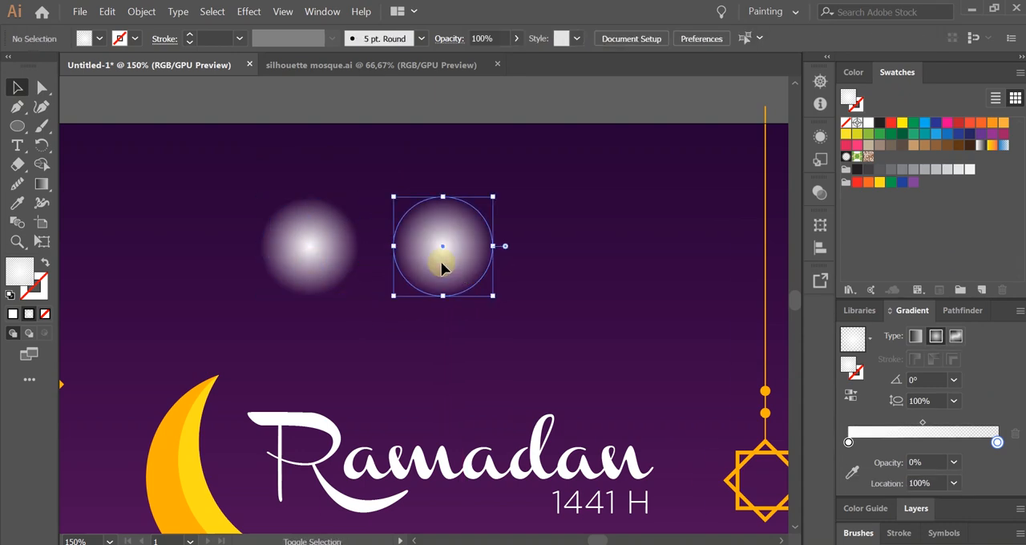
pyautogui.click(544, 267)
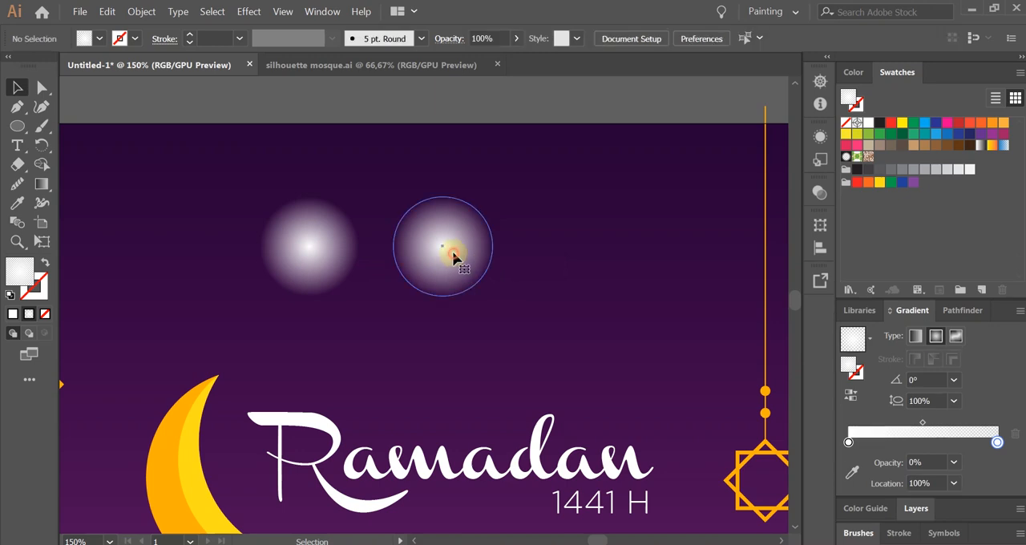
# Flatten one glowing circle into a thin horizontal light streak and place a copy of the streak just below it.
pyautogui.click(453, 255)
pyautogui.scroll(1, 439, 254)
pyautogui.scroll(1, 439, 254)
pyautogui.moveTo(439, 254); pyautogui.dragTo(484, 269)
pyautogui.moveTo(493, 158); pyautogui.dragTo(522, 320)
pyautogui.click(512, 400)
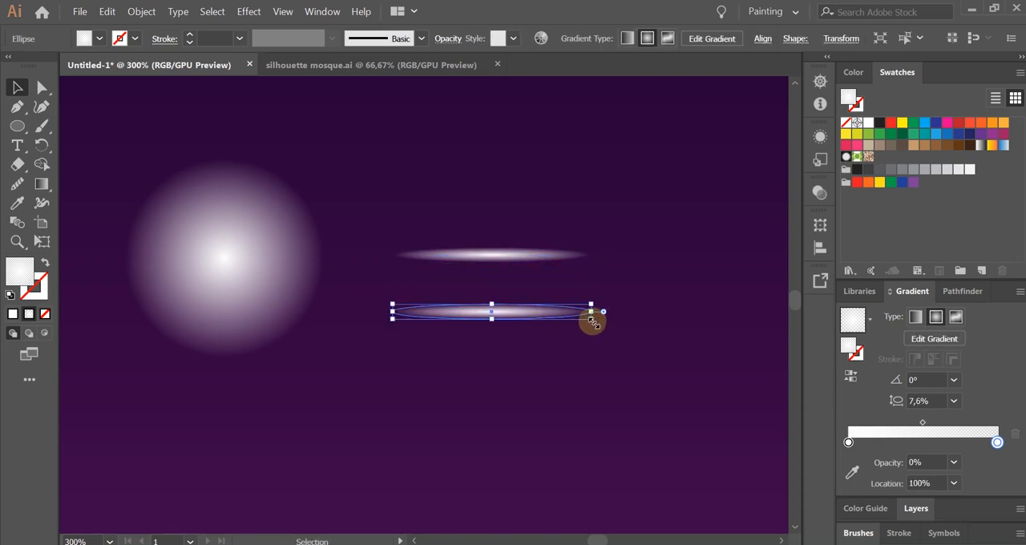
# Rotate the lower streak 90° and centre it on the horizontal streak to form a cross.
pyautogui.moveTo(599, 327); pyautogui.dragTo(520, 222)
pyautogui.click(556, 338)
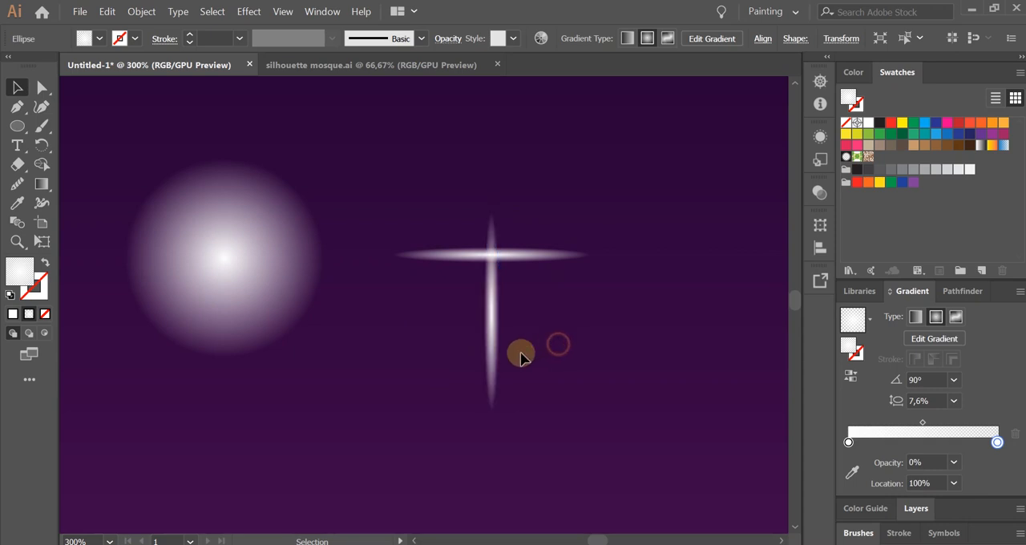
pyautogui.moveTo(495, 355); pyautogui.dragTo(493, 296)
pyautogui.click(550, 301)
pyautogui.scroll(-2, 518, 308)
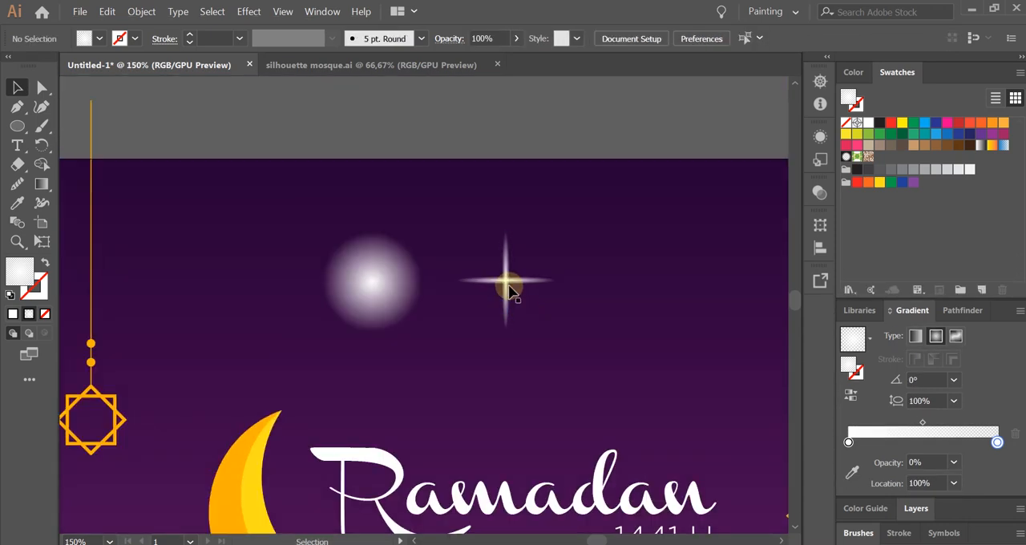
# Select both crossed light streaks and group them.
pyautogui.click(512, 276)
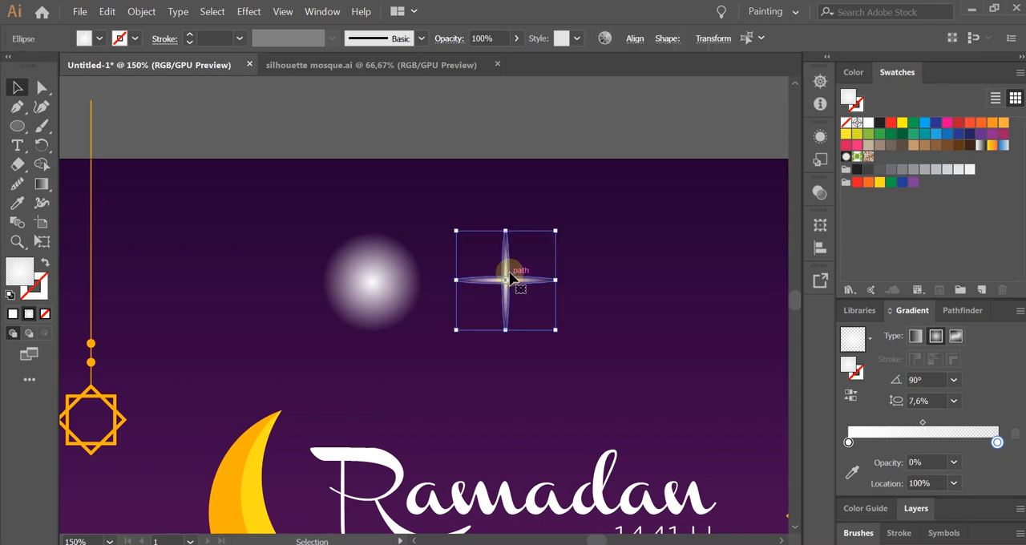
pyautogui.hotkey('ctrl', 'c')
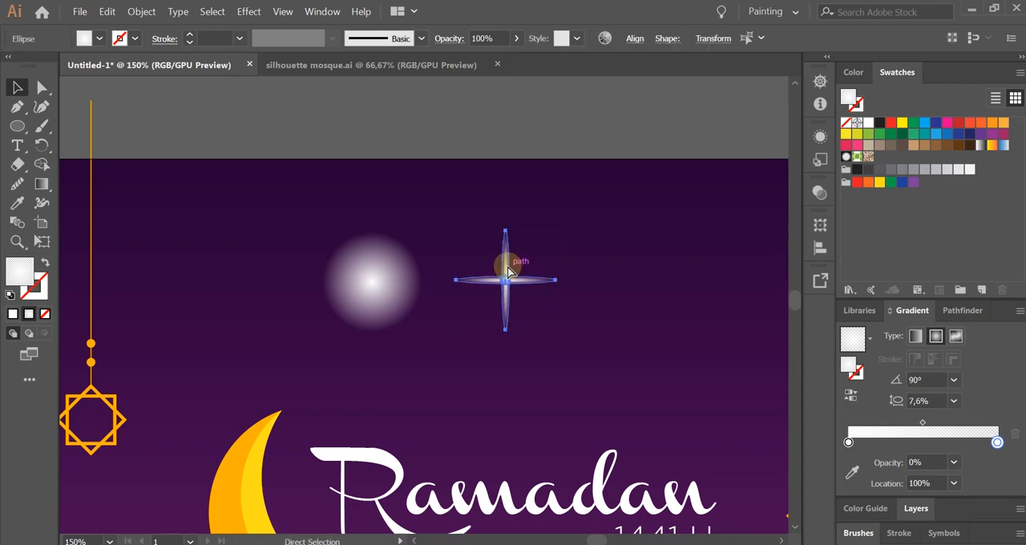
pyautogui.hotkey('ctrl', 'g')
pyautogui.scroll(-1, 492, 361)
pyautogui.click(492, 361)
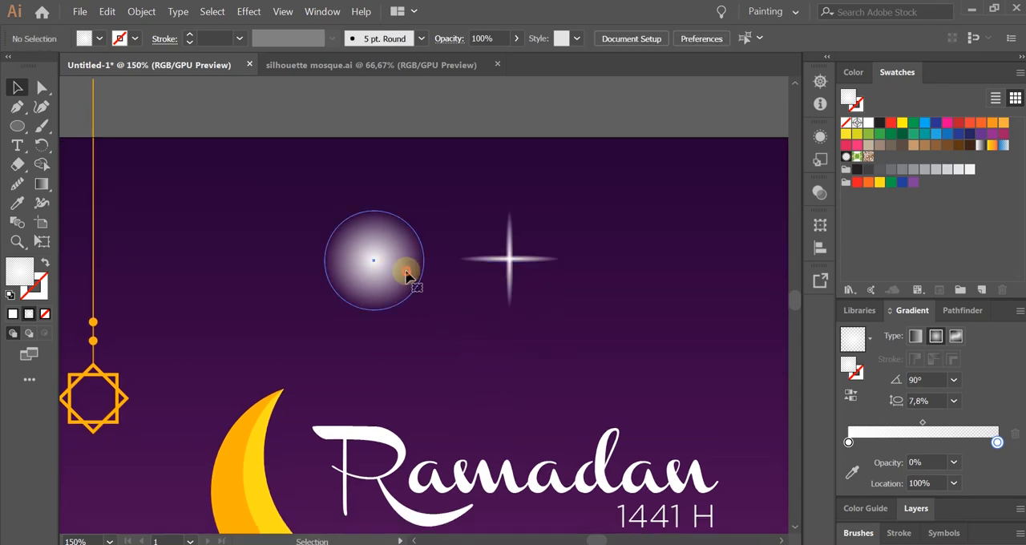
# Set the opacity of the glowing circle to 30%.
pyautogui.click(407, 275)
pyautogui.click(446, 40)
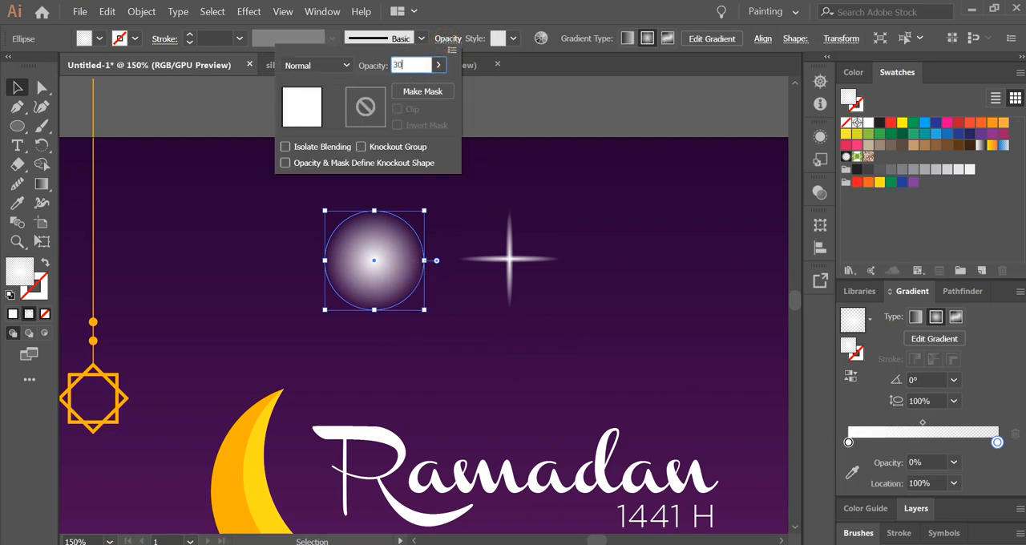
pyautogui.press('Return')
pyautogui.click(488, 329)
# Move the light cross onto the faint glowing circle so that their centres coincide.
pyautogui.click(533, 262)
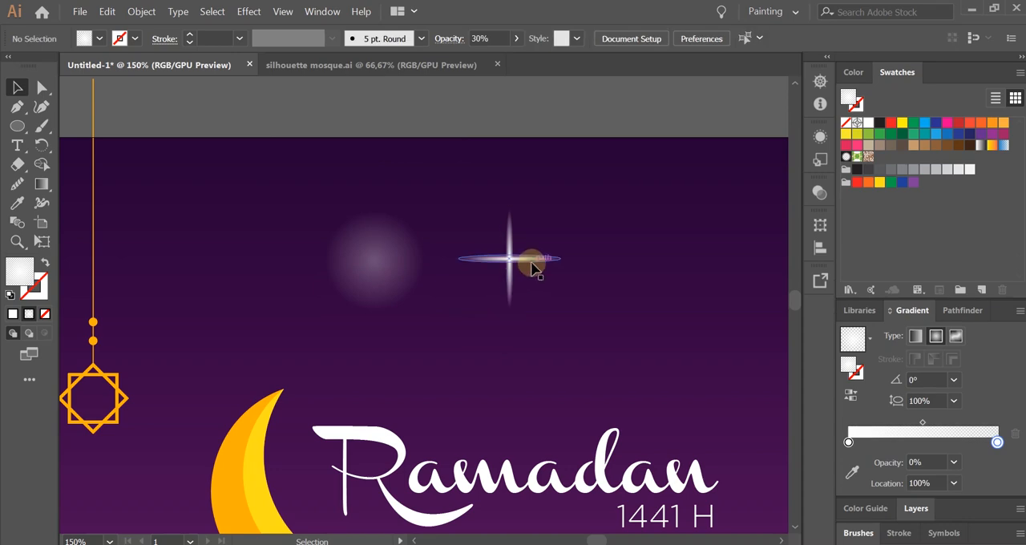
pyautogui.moveTo(536, 267); pyautogui.dragTo(394, 288)
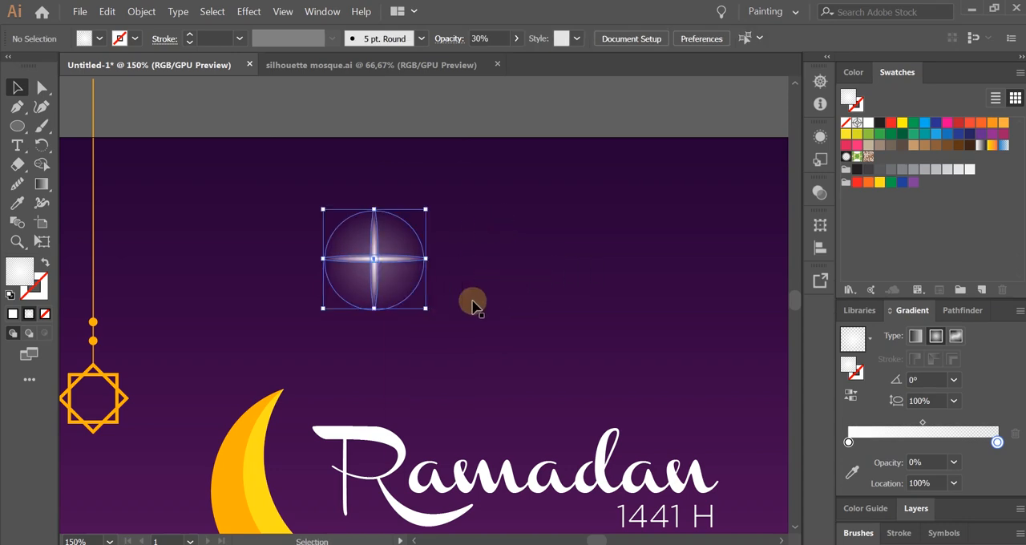
pyautogui.click(473, 306)
pyautogui.moveTo(294, 183); pyautogui.dragTo(478, 339)
pyautogui.click(490, 328)
# Scale the faint glow down around its centre so that the cross's points extend beyond it.
pyautogui.click(396, 238)
pyautogui.moveTo(423, 212); pyautogui.dragTo(409, 217)
pyautogui.click(502, 302)
# Group the light cross and its glow into a single sparkle star.
pyautogui.moveTo(284, 188); pyautogui.dragTo(537, 370)
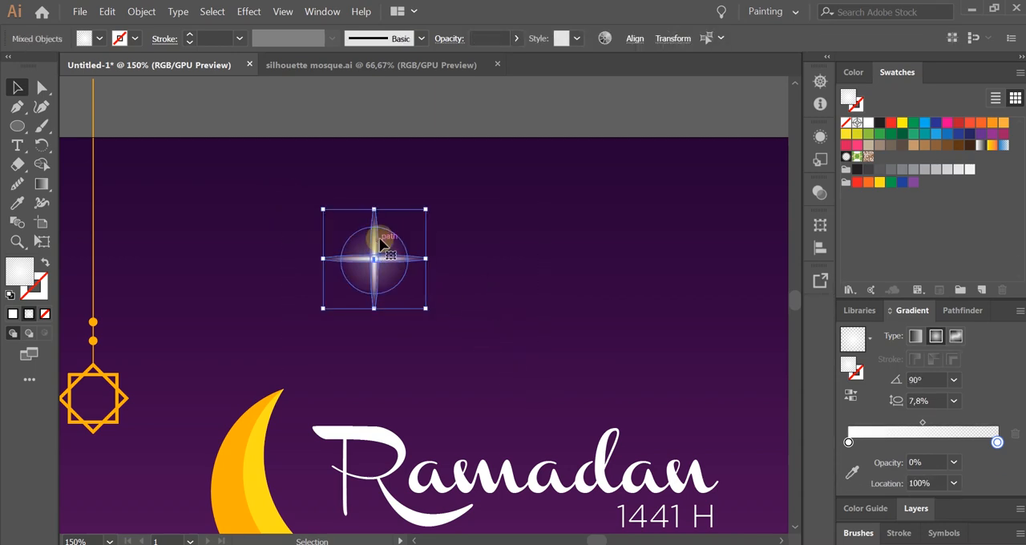
pyautogui.rightClick(384, 243)
pyautogui.click(458, 321)
pyautogui.click(534, 291)
pyautogui.scroll(-2, 450, 253)
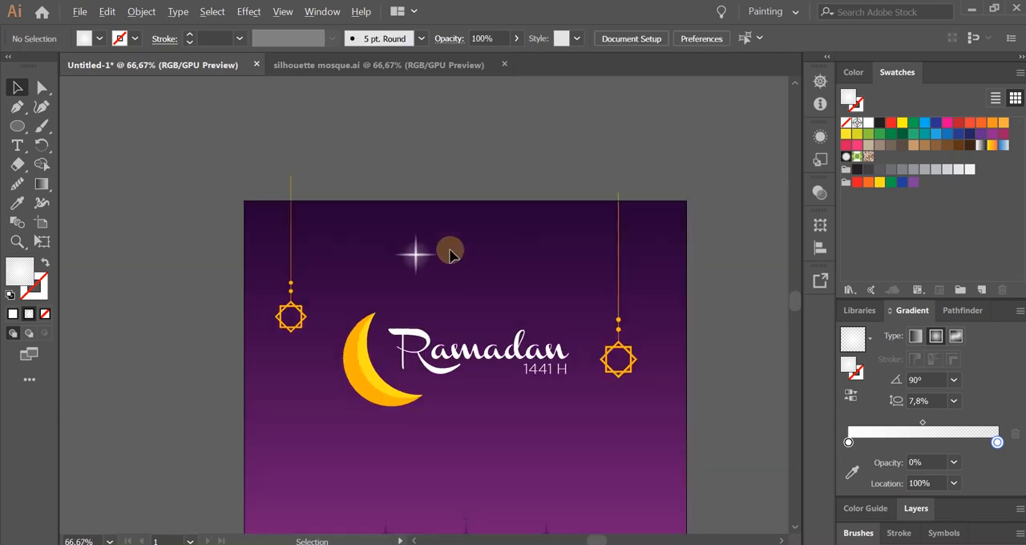
# Scale the grouped sparkle star down proportionally to a small star above the crescent moon.
pyautogui.click(421, 255)
pyautogui.moveTo(438, 234); pyautogui.dragTo(397, 276)
pyautogui.click(469, 319)
pyautogui.click(401, 291)
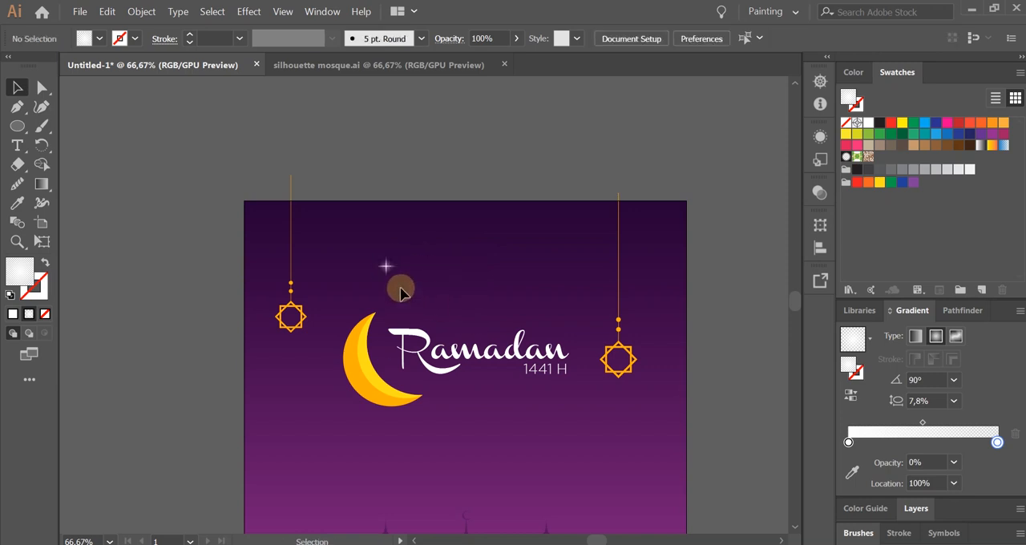
# Set the opacity of the sparkle star to 90%.
pyautogui.hotkey('ctrl', '+')
pyautogui.click(384, 261)
pyautogui.hotkey('ctrl', '+')
pyautogui.hotkey('ctrl', '+')
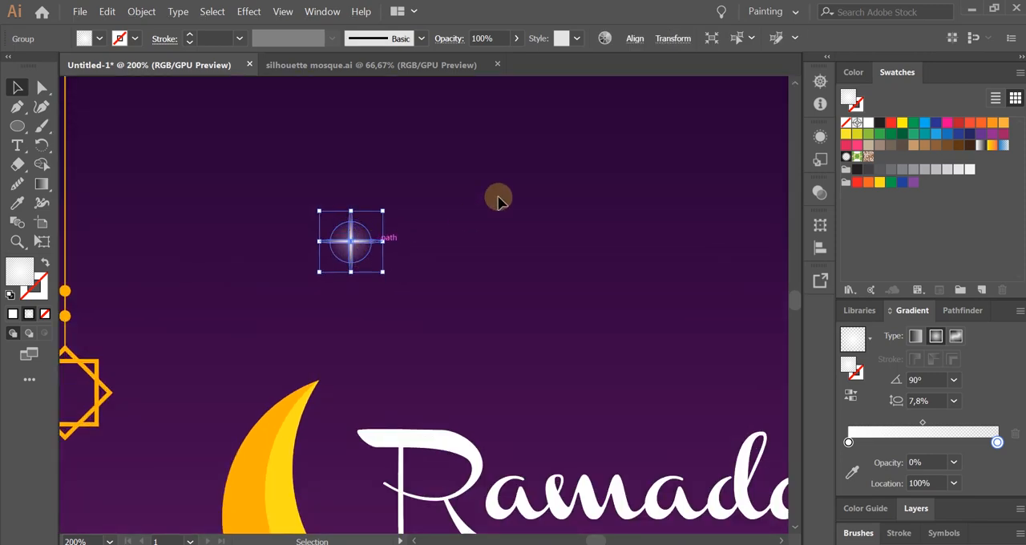
pyautogui.click(480, 37)
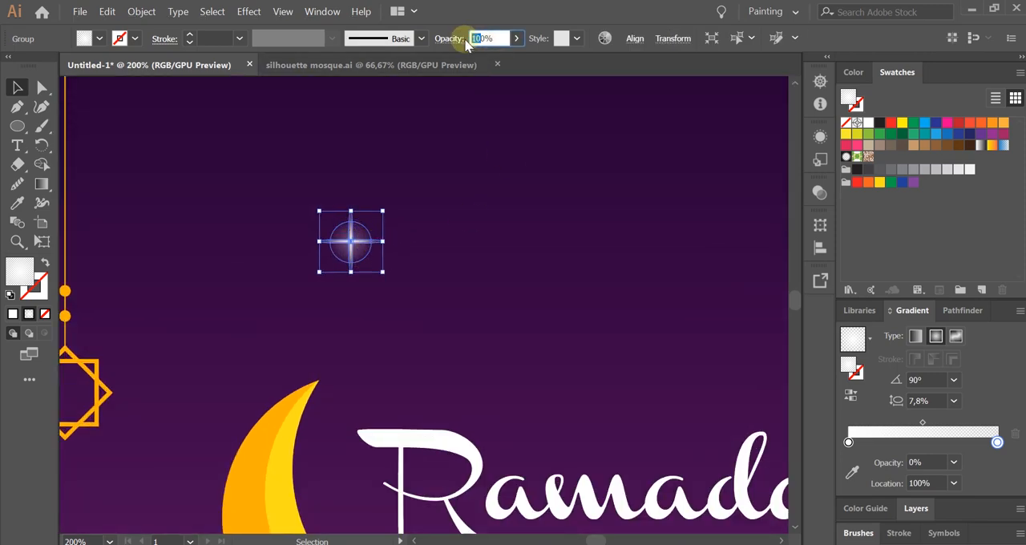
pyautogui.write('90')
pyautogui.click(502, 259)
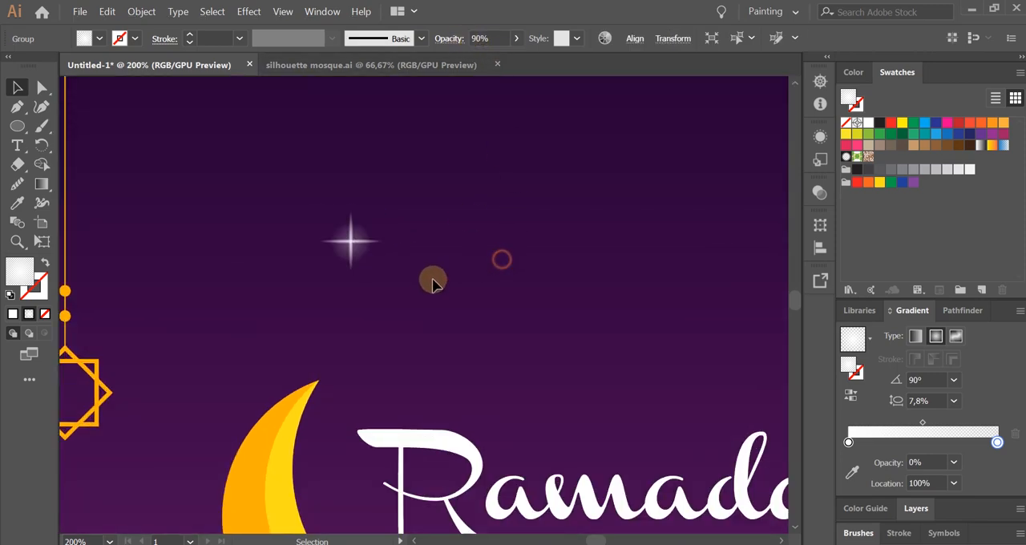
# Shift the sparkle star slightly up and to the left in the sky above the crescent moon.
pyautogui.hotkey('ctrl', '-')
pyautogui.hotkey('ctrl', '-')
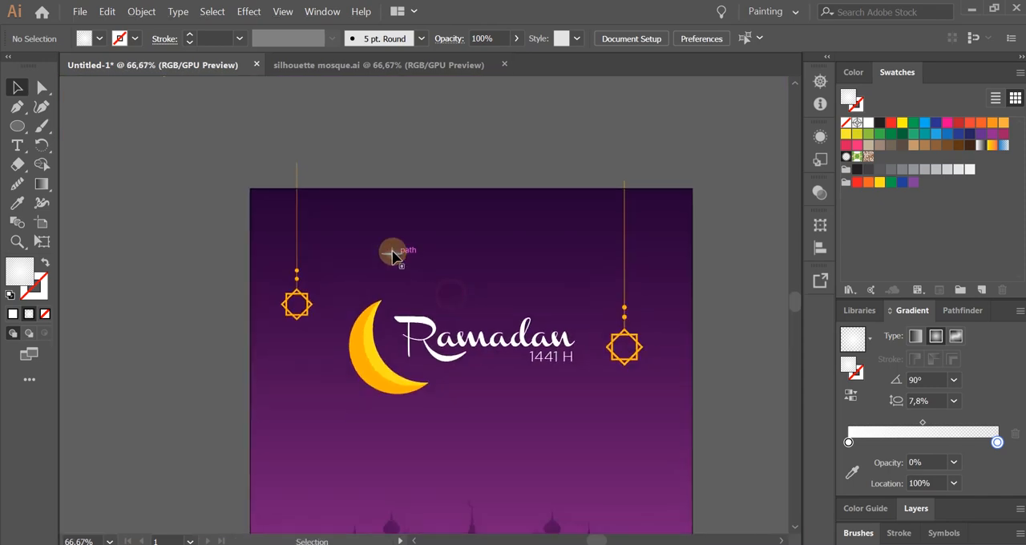
pyautogui.moveTo(394, 255); pyautogui.dragTo(380, 248)
pyautogui.moveTo(442, 264); pyautogui.dragTo(415, 231)
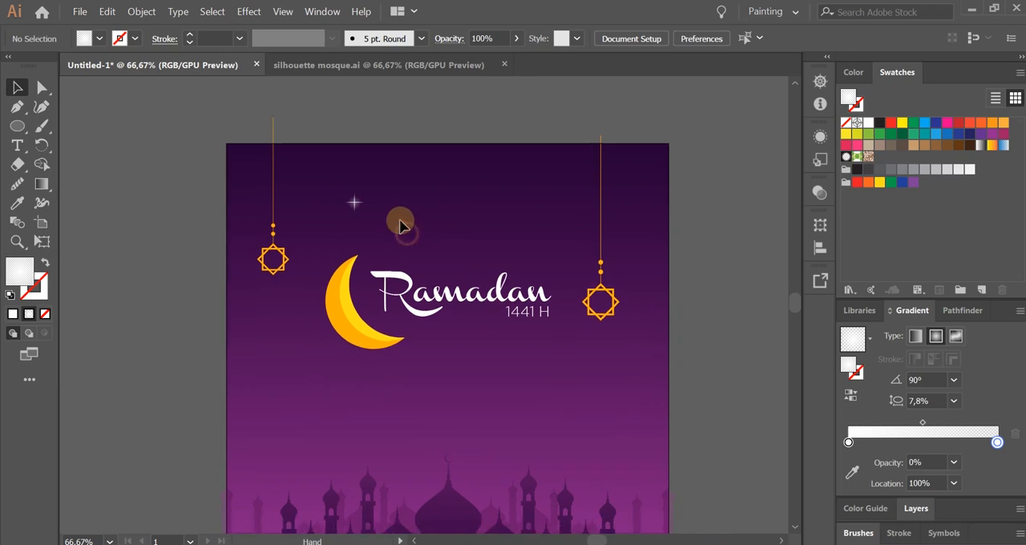
# Place smaller copies of the sparkle star left of the crescent, above the title and beside the right hanging ornament.
pyautogui.moveTo(357, 202); pyautogui.dragTo(575, 259)
pyautogui.click(558, 224)
pyautogui.scroll(4, 572, 275)
pyautogui.scroll(-4, 596, 299)
pyautogui.click(558, 212)
pyautogui.scroll(3, 559, 218)
pyautogui.moveTo(587, 168); pyautogui.dragTo(574, 174)
pyautogui.scroll(-3, 599, 229)
pyautogui.click(489, 222)
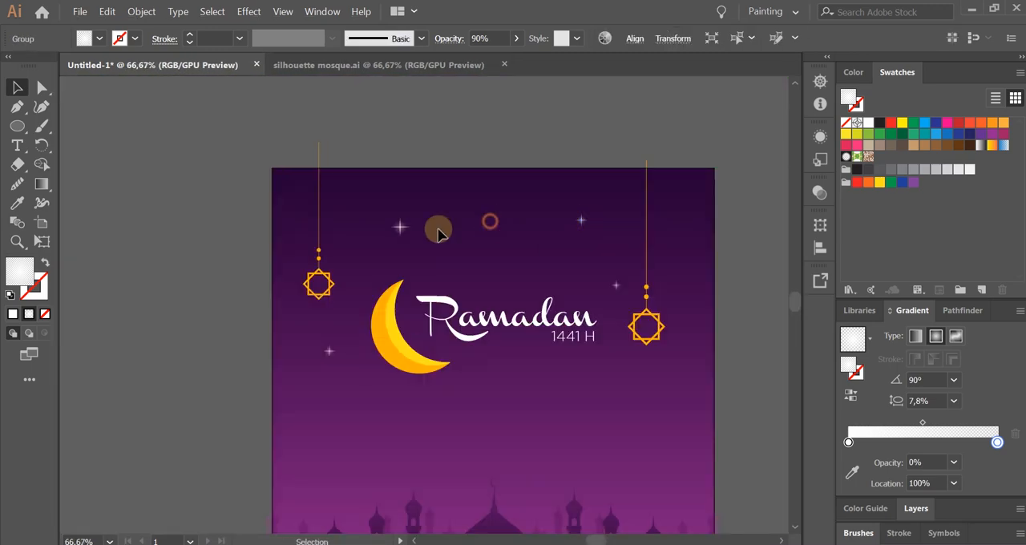
# Scatter further large and small copies of the sparkle star across the lower sky between the title and the mosque.
pyautogui.moveTo(398, 227); pyautogui.dragTo(616, 378)
pyautogui.moveTo(328, 350); pyautogui.dragTo(455, 430)
pyautogui.moveTo(616, 288); pyautogui.dragTo(362, 460)
pyautogui.moveTo(398, 227); pyautogui.dragTo(540, 458)
pyautogui.scroll(2, 535, 489)
pyautogui.moveTo(548, 399); pyautogui.dragTo(548, 409)
pyautogui.scroll(-2, 506, 354)
# Add more small star copies above the mosque's right side, above the title and beside the left hanging ornament.
pyautogui.moveTo(355, 385); pyautogui.dragTo(650, 396)
pyautogui.moveTo(493, 189); pyautogui.dragTo(568, 141)
pyautogui.moveTo(493, 189); pyautogui.dragTo(603, 205)
pyautogui.moveTo(493, 189); pyautogui.dragTo(327, 148)
pyautogui.click(529, 350)
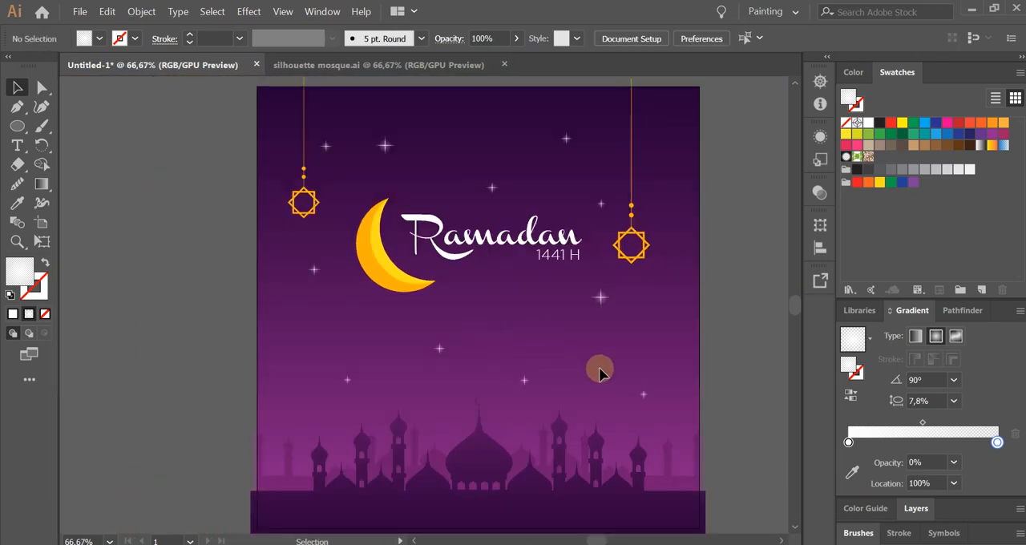
# Reduce the opacity to 50% for four small stars: above the title, toward the upper-right ornament, below the crescent and above the mosque's right side.
pyautogui.moveTo(487, 352); pyautogui.dragTo(491, 360)
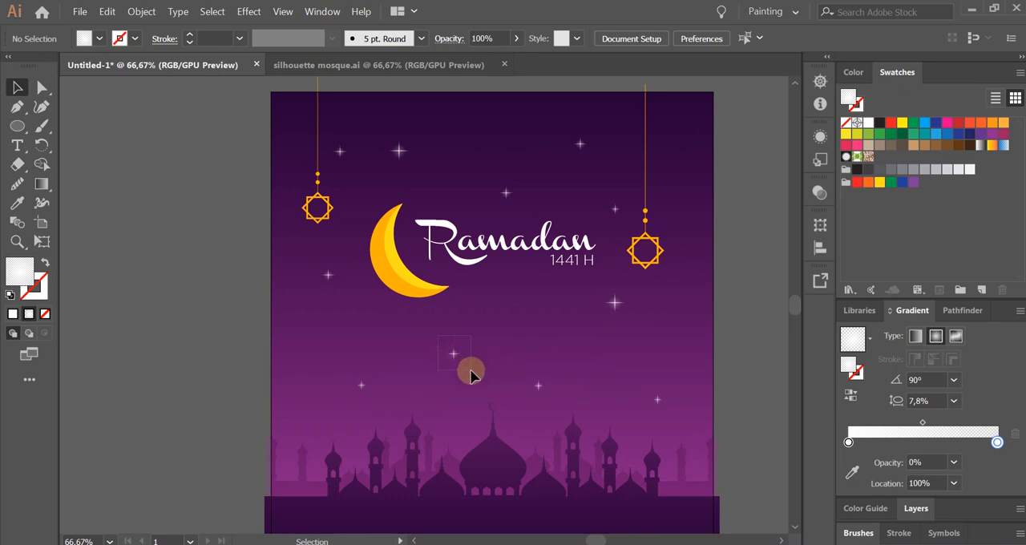
pyautogui.click(471, 371)
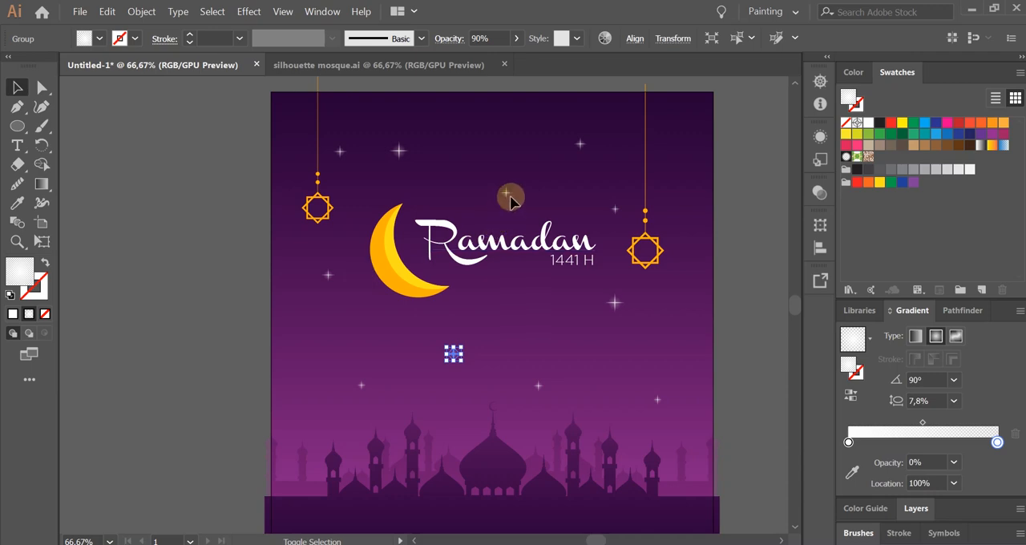
pyautogui.keyDown('shift'); pyautogui.click(675, 420); pyautogui.keyUp('shift')
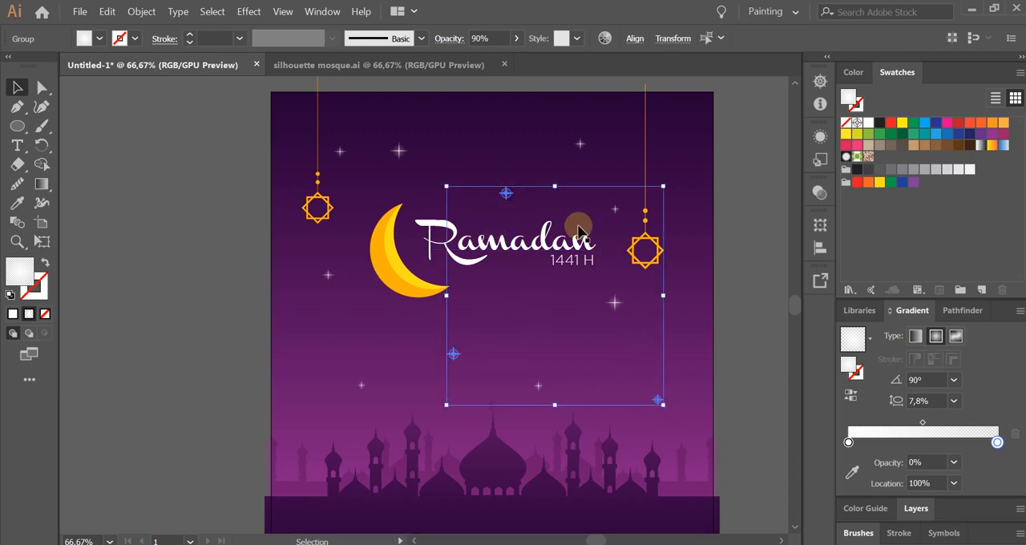
pyautogui.keyDown('shift'); pyautogui.click(579, 146); pyautogui.keyUp('shift')
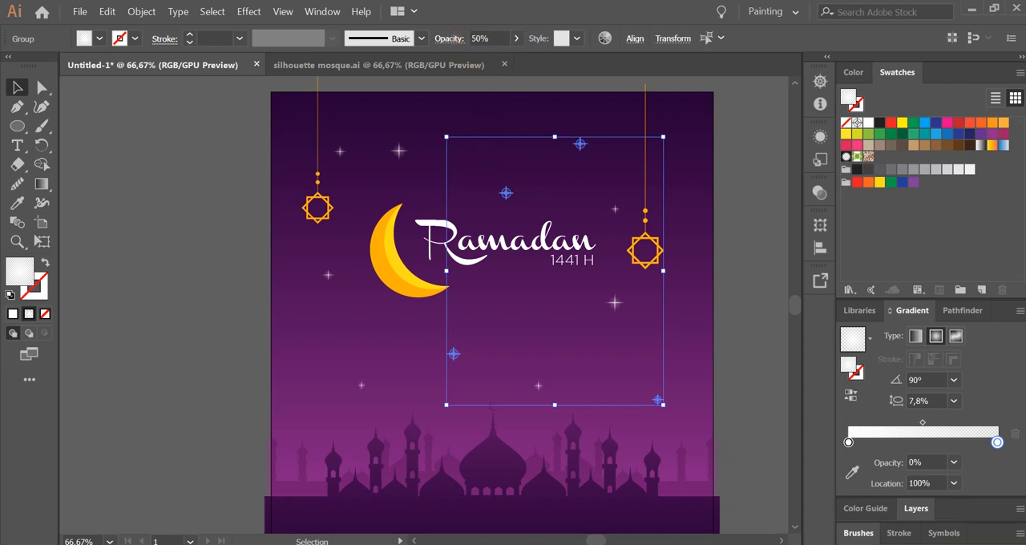
pyautogui.click(562, 192)
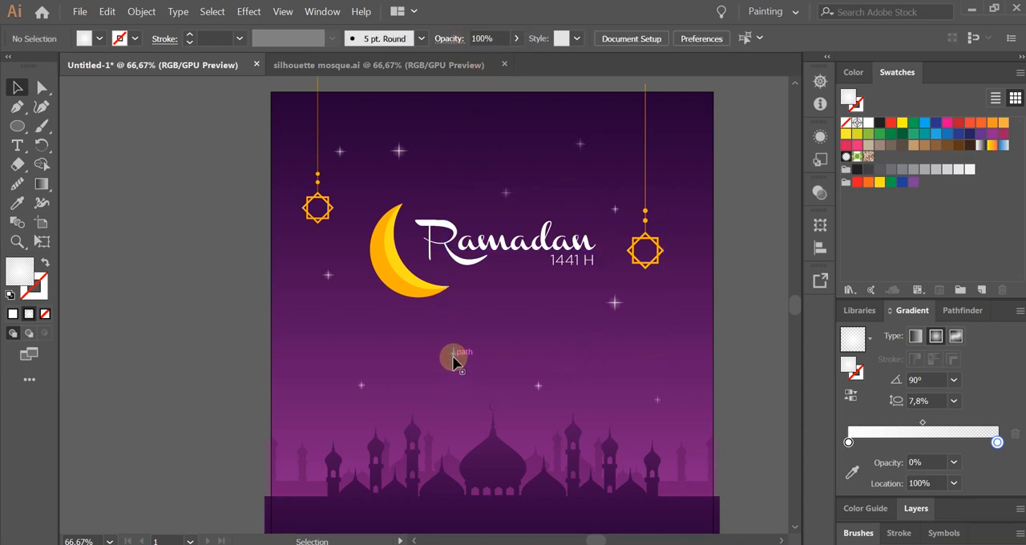
# Reduce the opacity of the small star beside the left hanging ornament's cord to 50%.
pyautogui.click(340, 153)
pyautogui.click(461, 39)
pyautogui.press('Return')
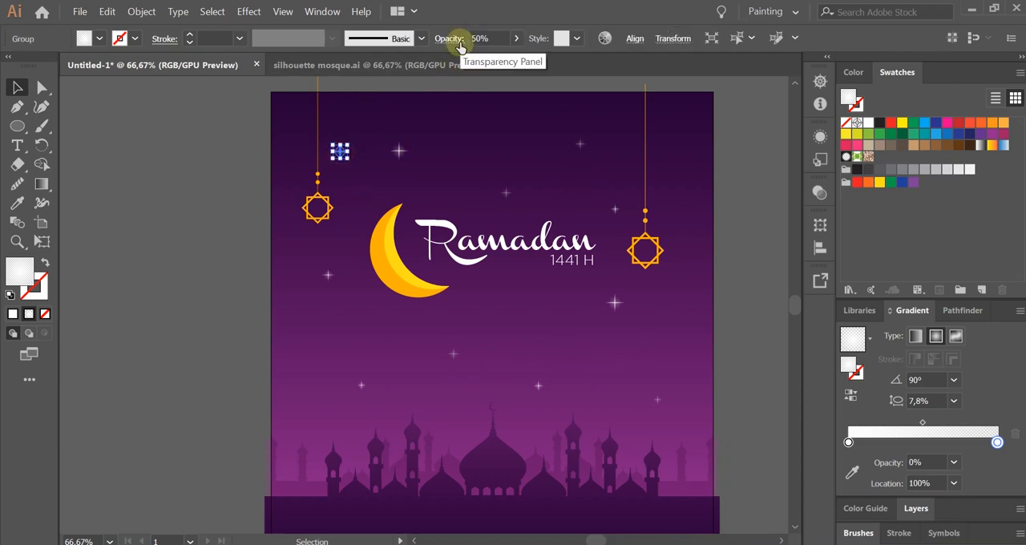
pyautogui.click(471, 150)
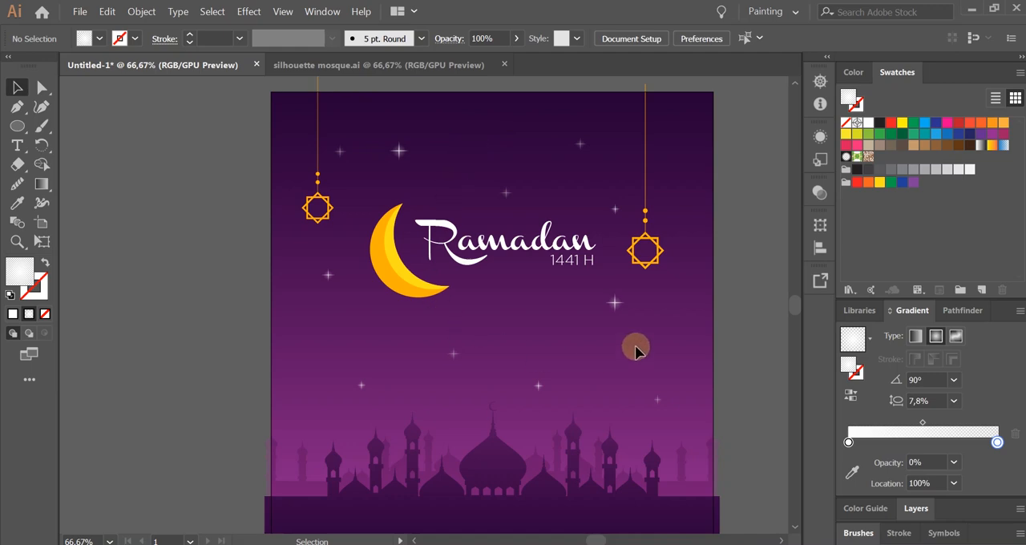
# Draw a small circle in the sky above the title and fill it with solid white.
pyautogui.moveTo(525, 333); pyautogui.dragTo(510, 333)
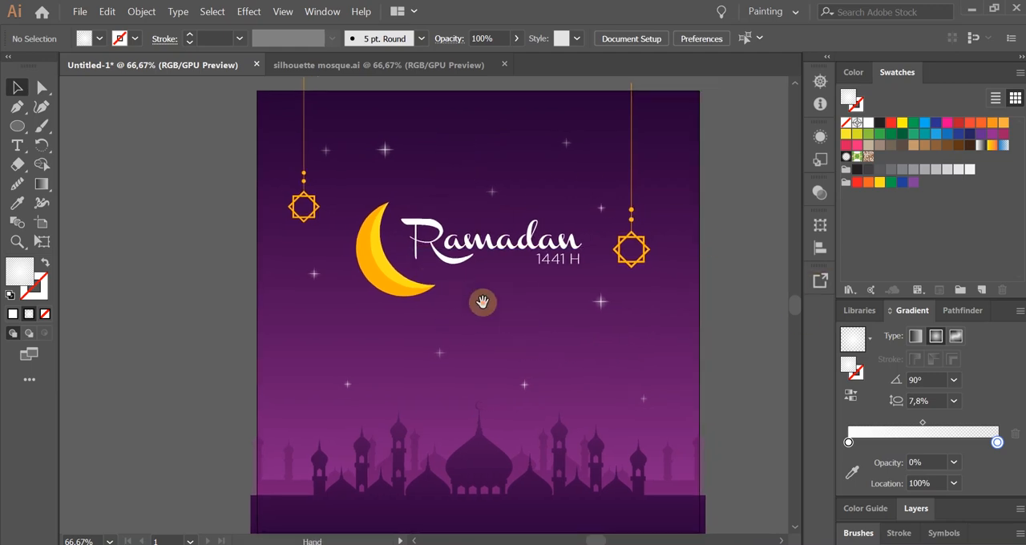
pyautogui.moveTo(482, 301); pyautogui.dragTo(461, 310)
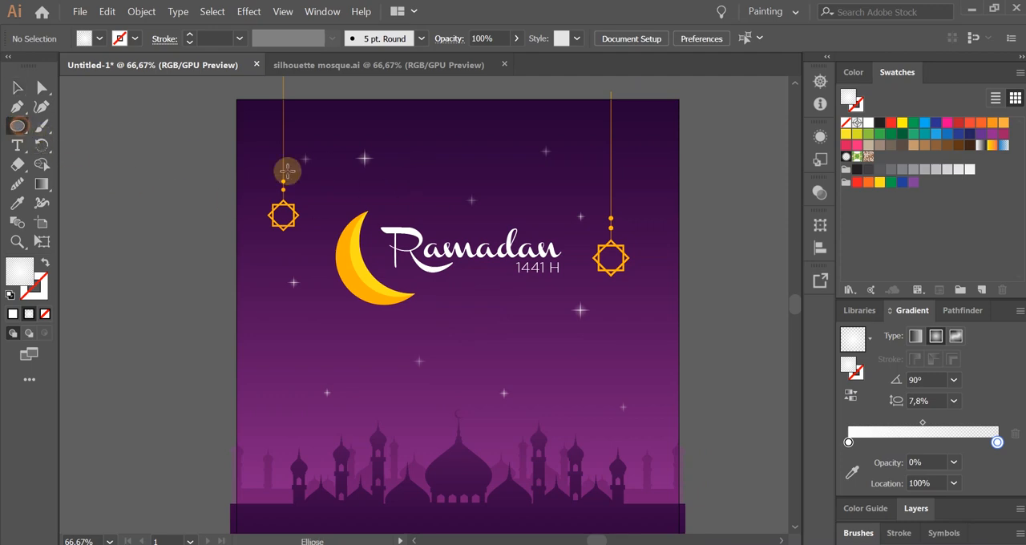
pyautogui.moveTo(425, 145)
pyautogui.mouseDown()
pyautogui.moveTo(442, 165)
pyautogui.moveTo(437, 156)
pyautogui.mouseUp()
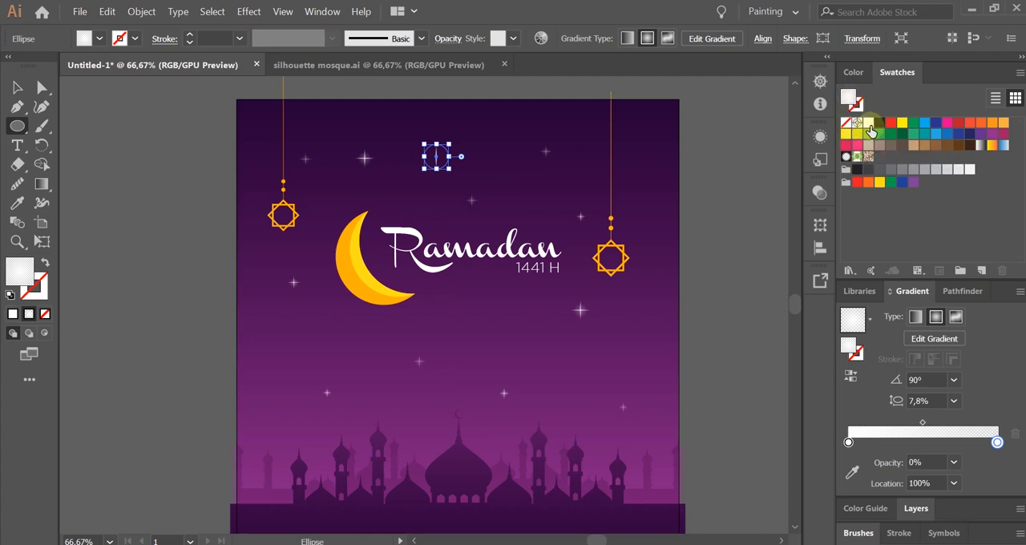
pyautogui.click(870, 128)
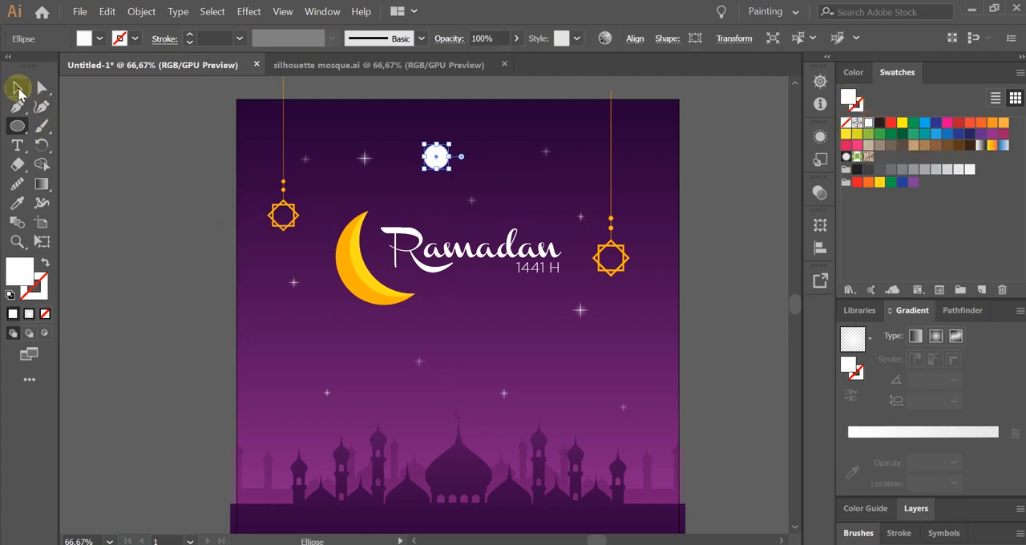
pyautogui.click(18, 88)
pyautogui.click(438, 212)
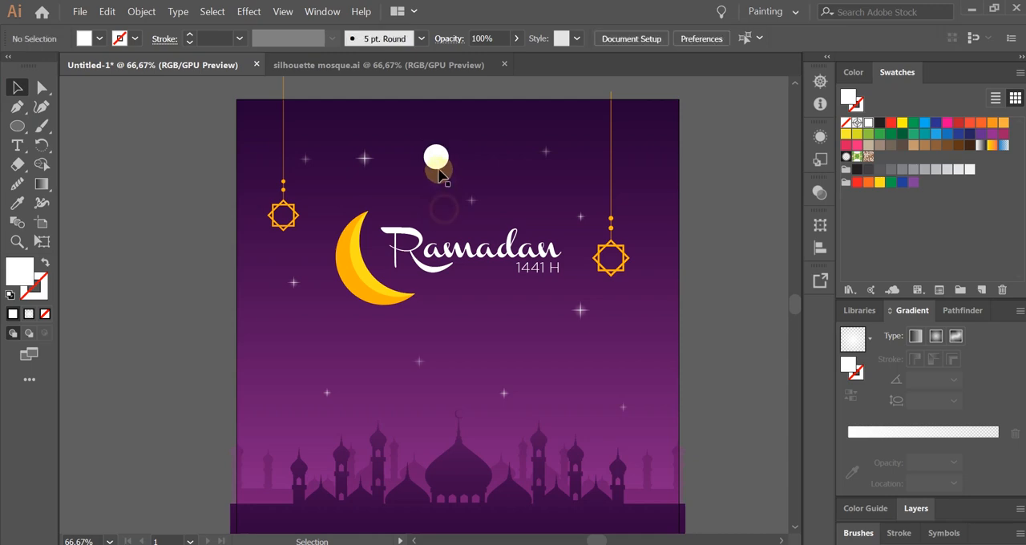
# Move the white circle to the open sky below the title and shrink it to a tiny dot.
pyautogui.moveTo(437, 161); pyautogui.dragTo(460, 337)
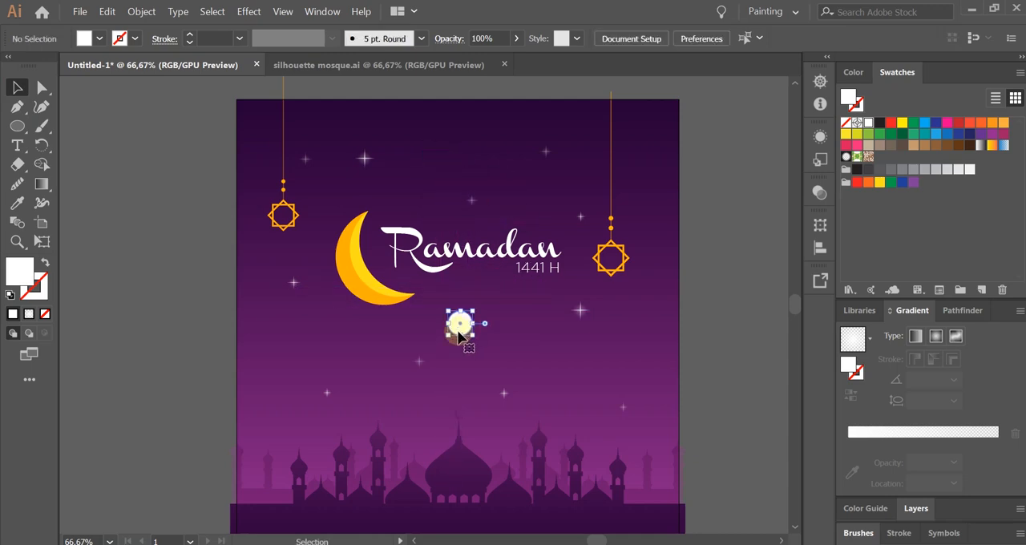
pyautogui.scroll(1, 460, 345)
pyautogui.moveTo(481, 292); pyautogui.dragTo(465, 323)
pyautogui.click(471, 361)
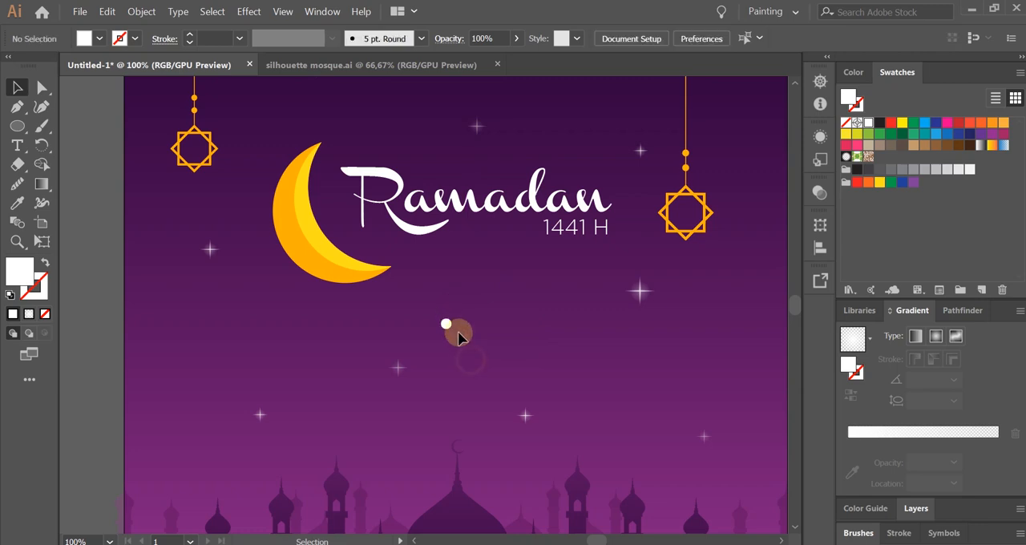
pyautogui.scroll(3, 449, 330)
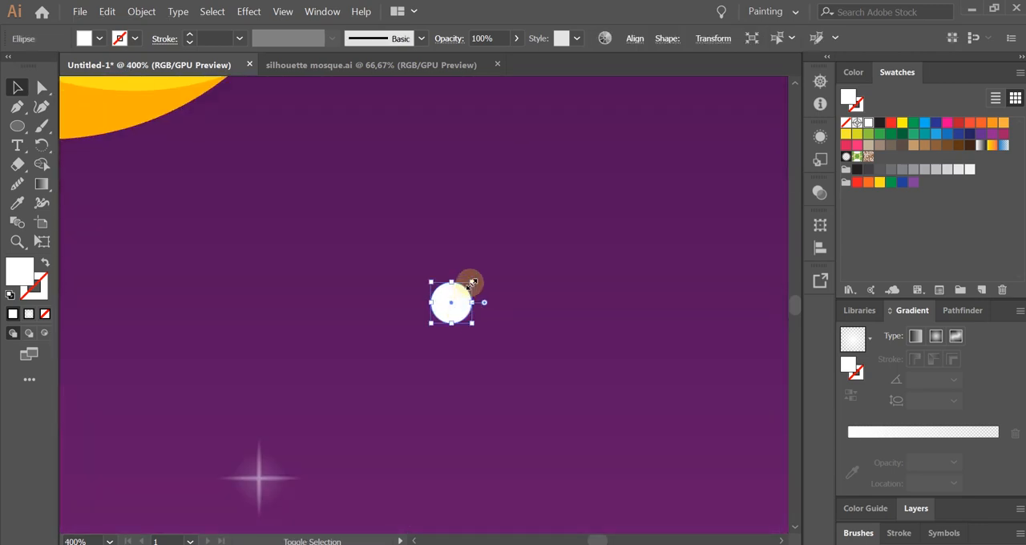
pyautogui.moveTo(471, 282); pyautogui.dragTo(461, 294)
pyautogui.click(482, 341)
pyautogui.scroll(-5, 461, 319)
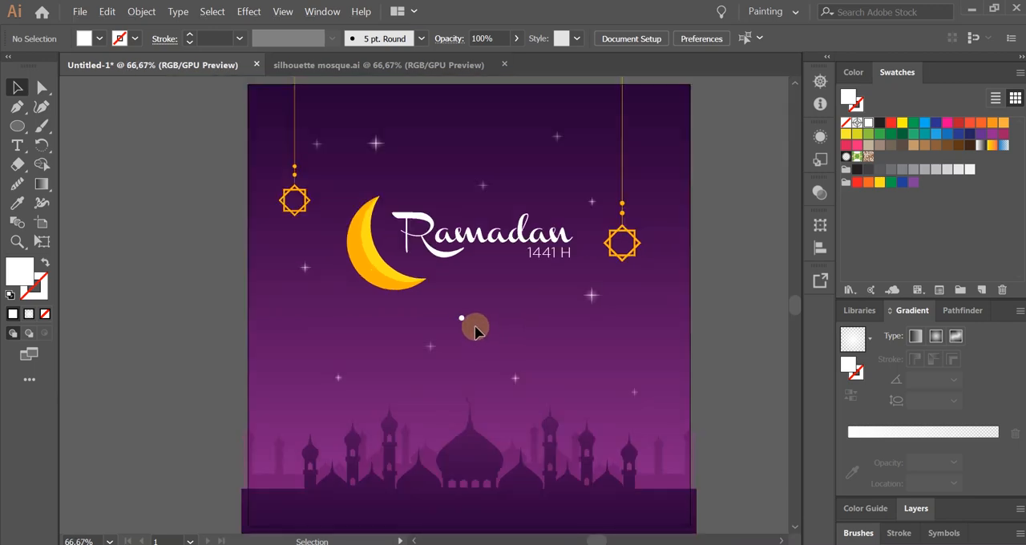
# Place a white dot in the sky above the crescent's upper tip and enlarge it slightly.
pyautogui.moveTo(462, 318); pyautogui.dragTo(351, 172)
pyautogui.scroll(3, 353, 174)
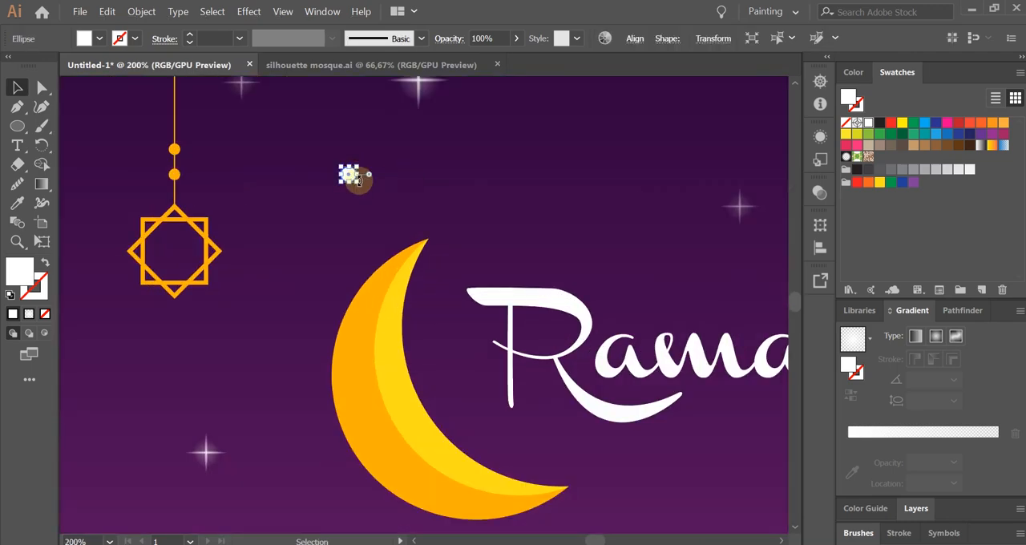
pyautogui.scroll(2, 356, 181)
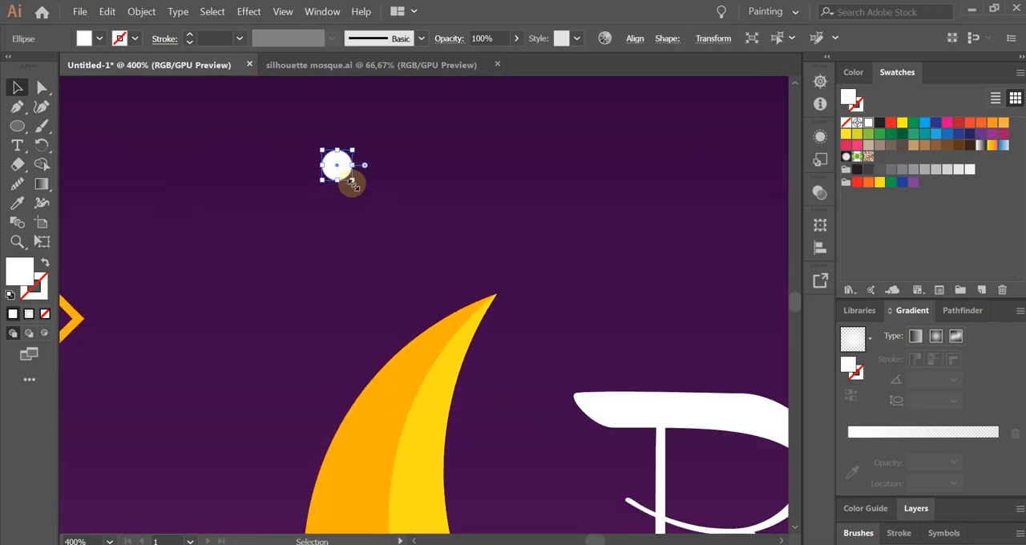
pyautogui.moveTo(351, 183); pyautogui.dragTo(366, 187)
pyautogui.click(421, 254)
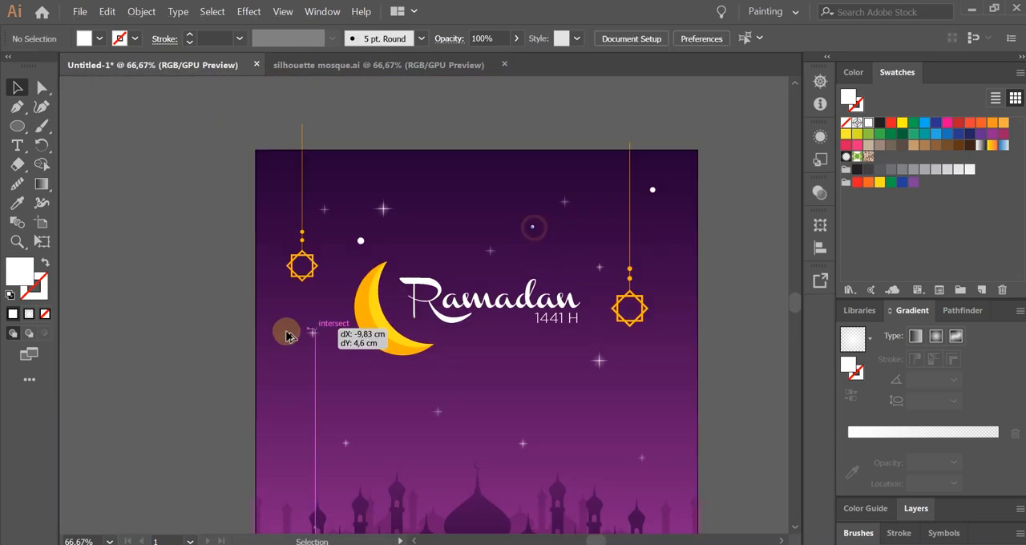
# Scatter further large and small copies of the white dot across the sky around the crescent and above the mosque.
pyautogui.moveTo(286, 328); pyautogui.dragTo(286, 414)
pyautogui.click(442, 463)
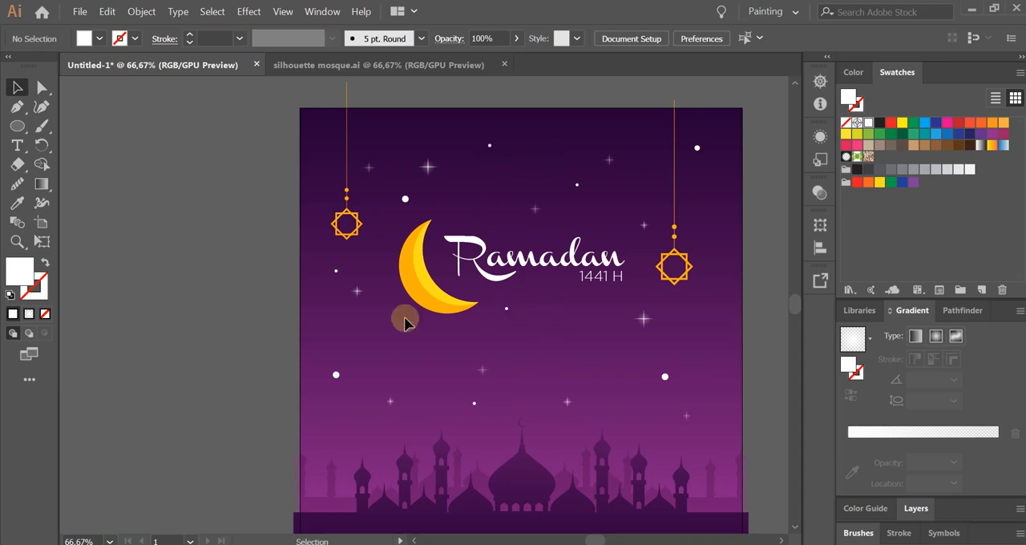
pyautogui.moveTo(405, 323)
pyautogui.mouseDown()
pyautogui.moveTo(713, 454)
pyautogui.moveTo(521, 376)
pyautogui.mouseUp()
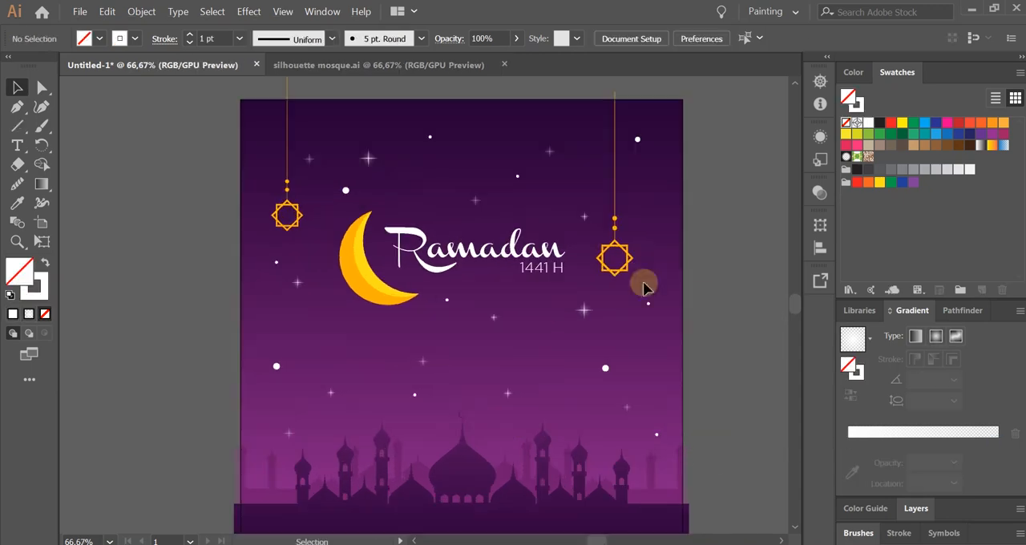
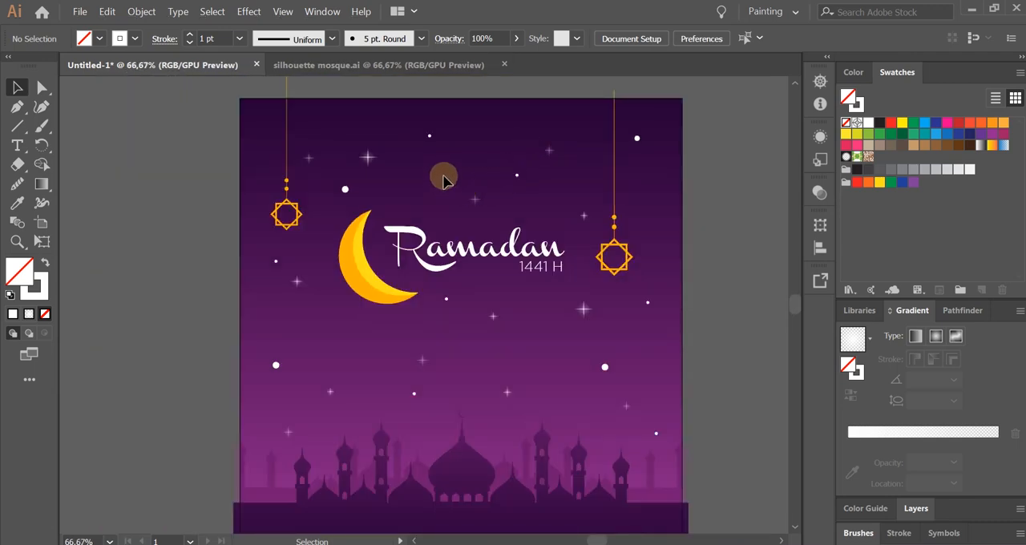
# Draw an unfilled circle with a white outline in the open sky above the title.
pyautogui.scroll(2, 444, 176)
pyautogui.moveTo(444, 177); pyautogui.dragTo(393, 231)
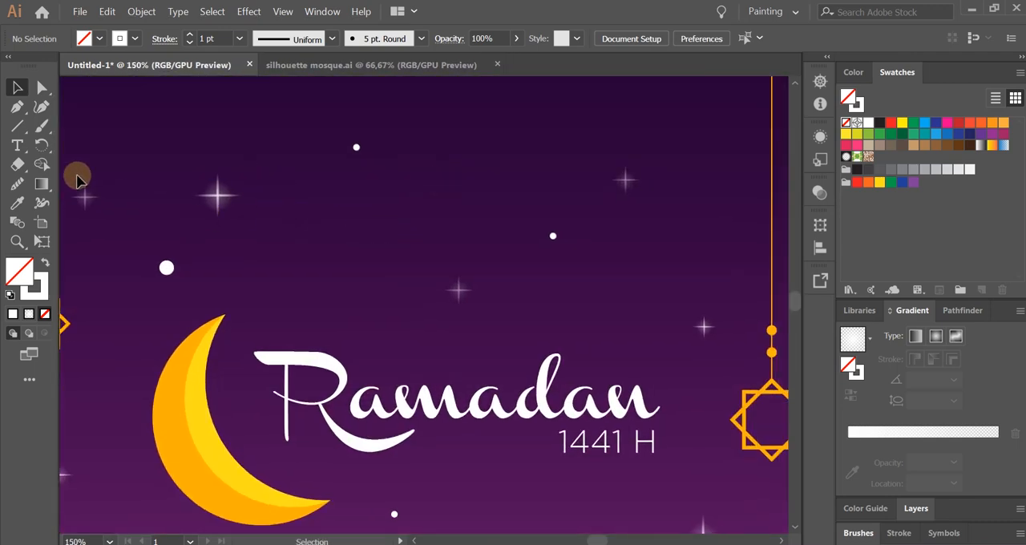
pyautogui.click(20, 131)
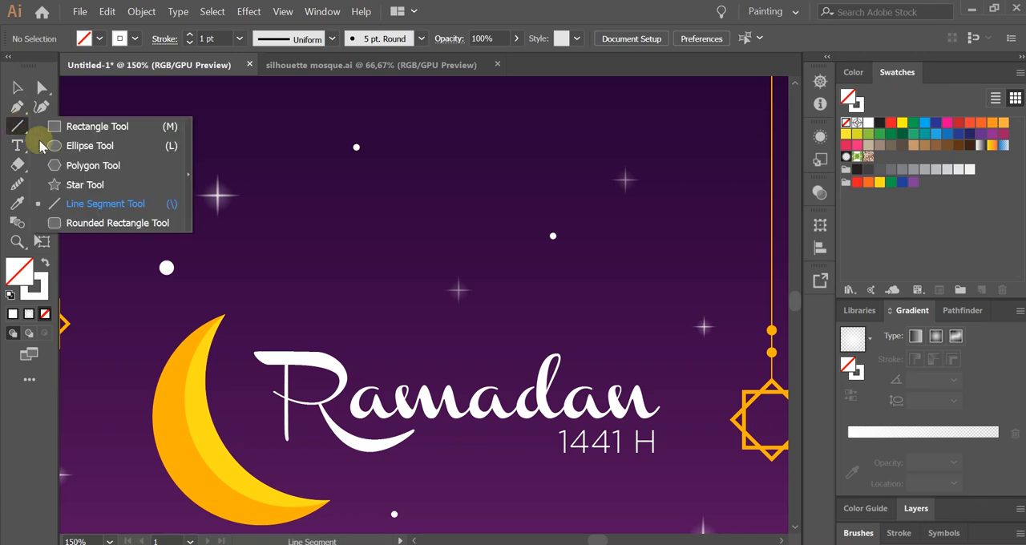
pyautogui.click(91, 141)
pyautogui.moveTo(430, 207); pyautogui.dragTo(410, 233)
pyautogui.moveTo(391, 192); pyautogui.dragTo(451, 250)
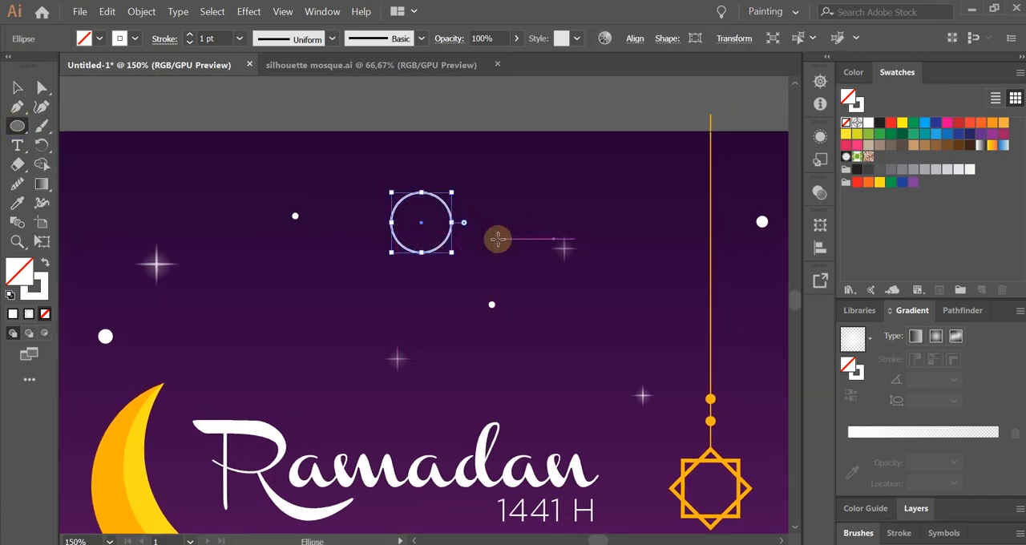
pyautogui.press('v')
pyautogui.click(498, 238)
# Duplicate the outlined circle until five overlapping circles form an arched cloud shape above the title.
pyautogui.scroll(1, 450, 223)
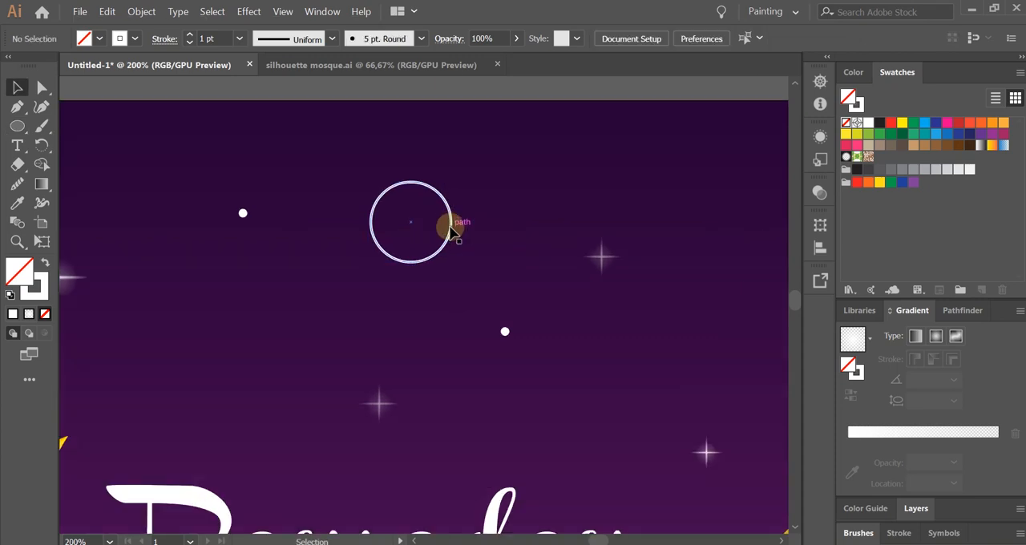
pyautogui.moveTo(450, 231); pyautogui.dragTo(535, 270)
pyautogui.click(453, 280)
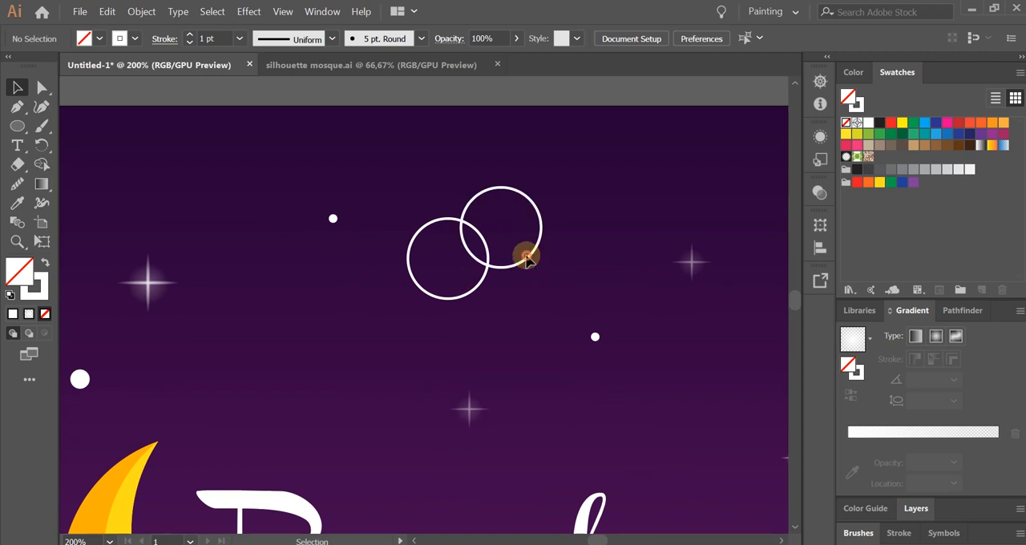
pyautogui.click(542, 228)
pyautogui.moveTo(542, 227); pyautogui.dragTo(553, 227)
pyautogui.click(530, 317)
pyautogui.moveTo(485, 323); pyautogui.dragTo(672, 301)
pyautogui.click(522, 343)
pyautogui.click(607, 353)
pyautogui.click(673, 349)
# Draw a straight horizontal line with the Pen tool joining the bottoms of the two outermost cloud circles.
pyautogui.scroll(2, 676, 318)
pyautogui.press('p')
pyautogui.moveTo(18, 107); pyautogui.dragTo(72, 113)
pyautogui.click(220, 329)
pyautogui.click(591, 329)
pyautogui.scroll(-2, 445, 364)
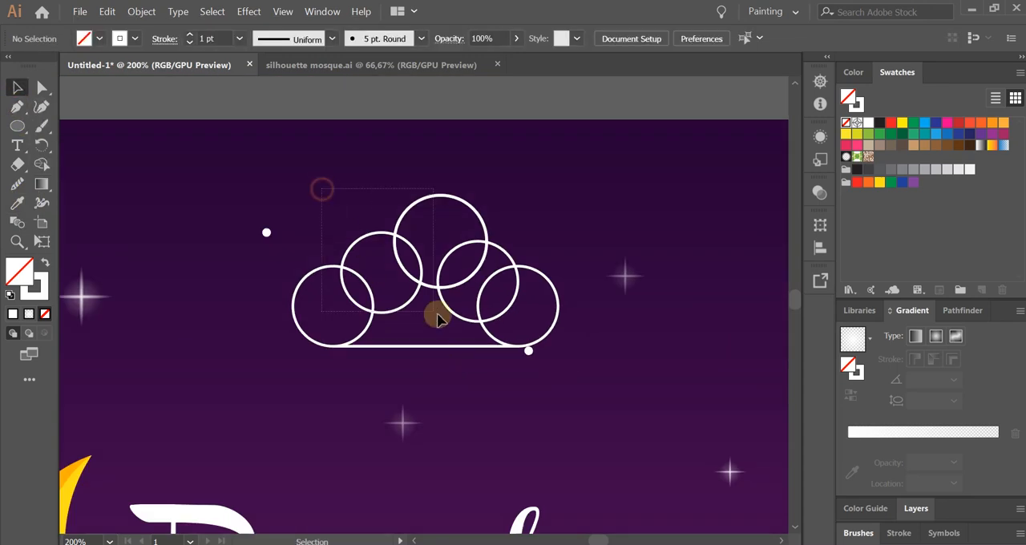
# Adjust the upper circles of the cloud outline so they overlap in an uneven, natural cloud contour.
pyautogui.press('v')
pyautogui.click(483, 388)
pyautogui.click(486, 229)
pyautogui.moveTo(488, 242); pyautogui.dragTo(500, 241)
pyautogui.moveTo(511, 262); pyautogui.dragTo(521, 253)
pyautogui.moveTo(523, 253); pyautogui.dragTo(528, 234)
# Merge the circles and base line into one cloud with the Shape Builder tool and give it a white fill without stroke.
pyautogui.moveTo(323, 191); pyautogui.dragTo(524, 335)
pyautogui.click(47, 166)
pyautogui.moveTo(316, 303); pyautogui.dragTo(336, 330)
pyautogui.click(20, 90)
pyautogui.click(44, 263)
# Shrink the white cloud and move it into the upper-right sky beside the hanging ornament's cord.
pyautogui.scroll(-2, 297, 290)
pyautogui.click(295, 291)
pyautogui.moveTo(362, 295)
pyautogui.mouseDown()
pyautogui.moveTo(518, 308)
pyautogui.moveTo(533, 285)
pyautogui.mouseUp()
pyautogui.moveTo(615, 222); pyautogui.dragTo(562, 257)
pyautogui.moveTo(525, 286)
pyautogui.mouseDown()
pyautogui.moveTo(519, 295)
pyautogui.moveTo(531, 295)
pyautogui.mouseUp()
pyautogui.click(504, 333)
# Set the white cloud's opacity to 20%.
pyautogui.scroll(1, 511, 330)
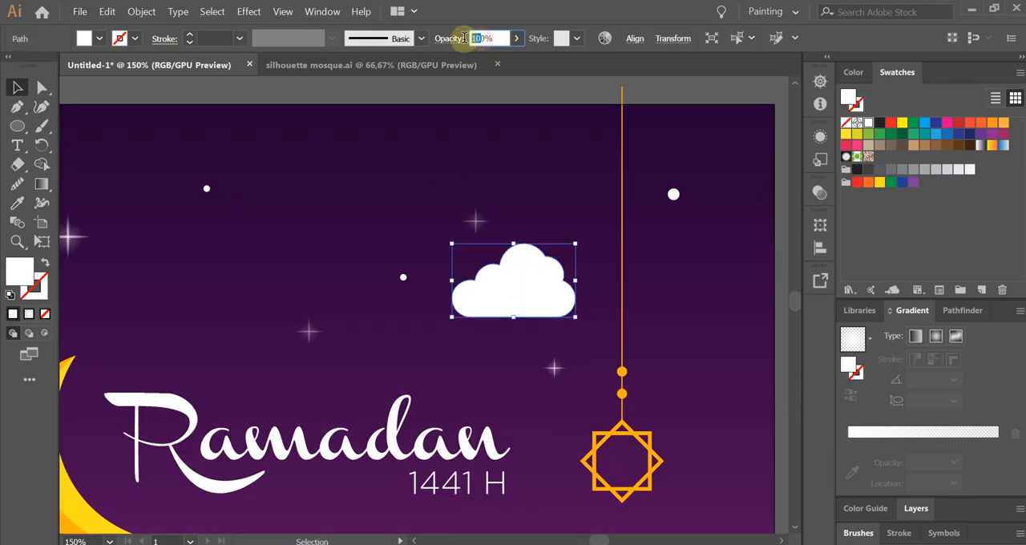
pyautogui.write('2')
pyautogui.press('Return')
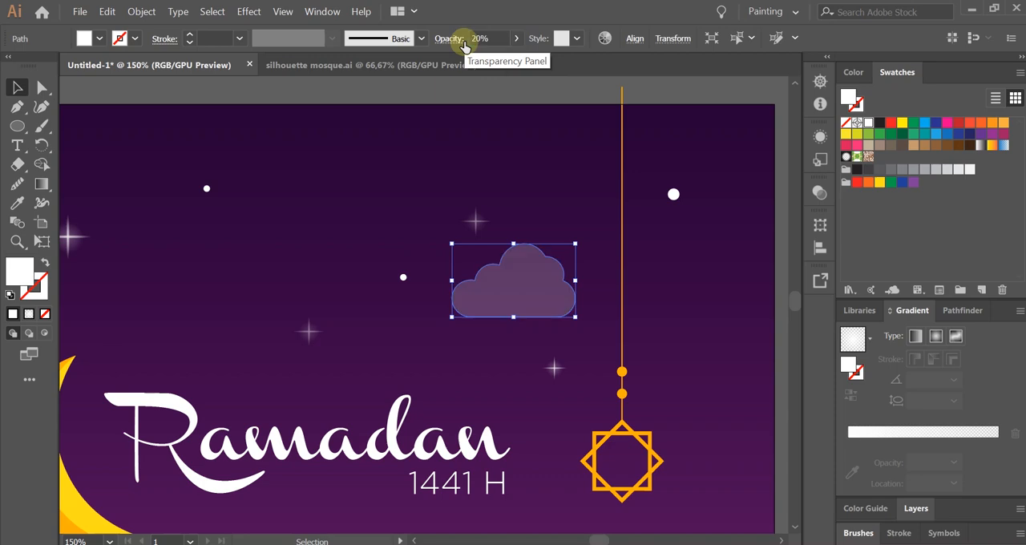
pyautogui.click(484, 382)
pyautogui.scroll(-2, 497, 367)
pyautogui.scroll(1, 497, 366)
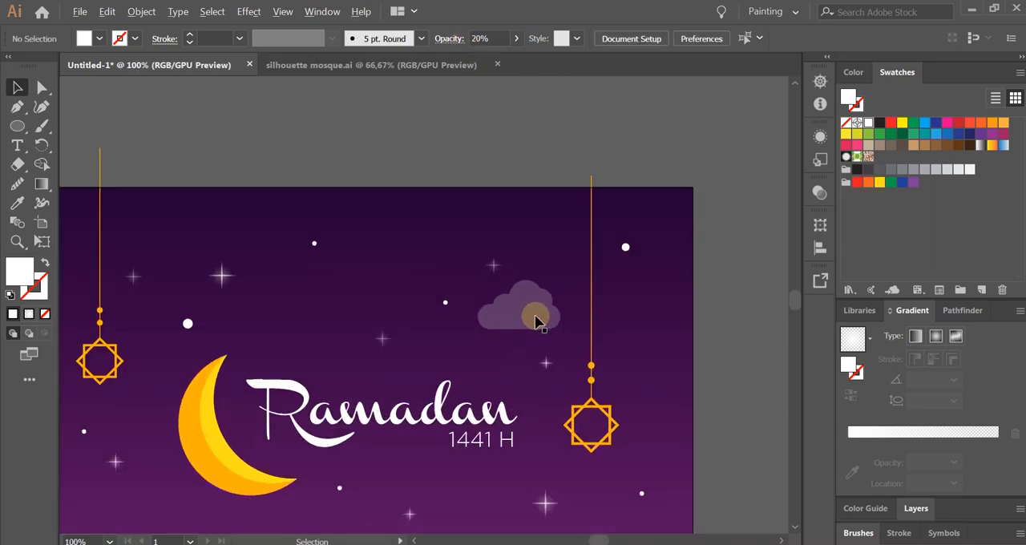
# Set the cloud's opacity to 10%.
pyautogui.click(529, 308)
pyautogui.scroll(1, 517, 285)
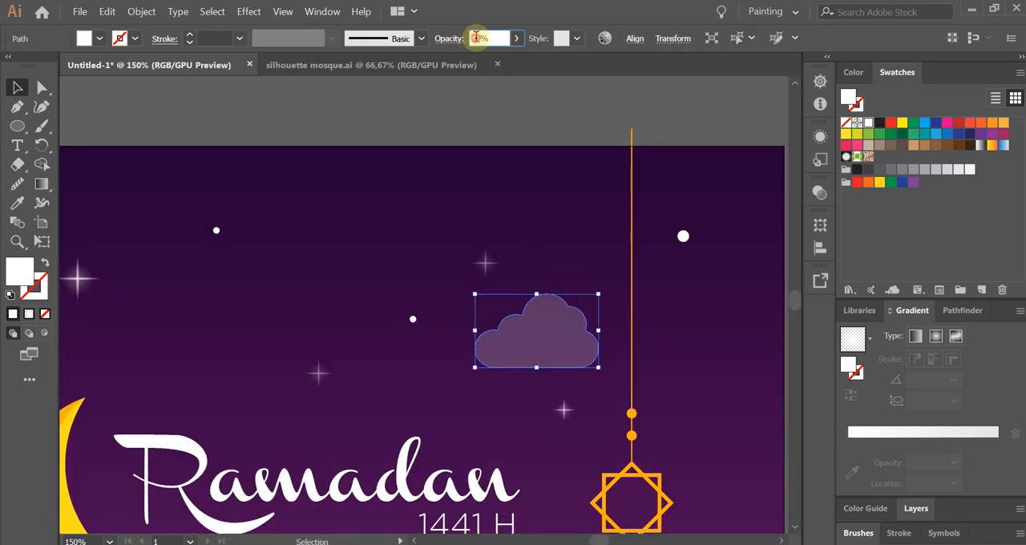
pyautogui.write('1')
pyautogui.press('Return')
pyautogui.click(531, 235)
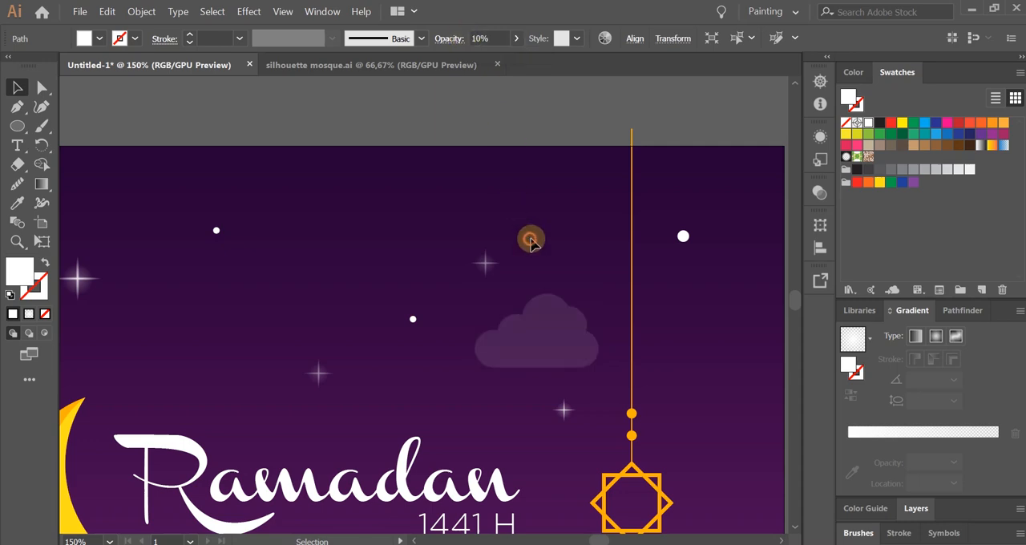
pyautogui.scroll(-2, 543, 250)
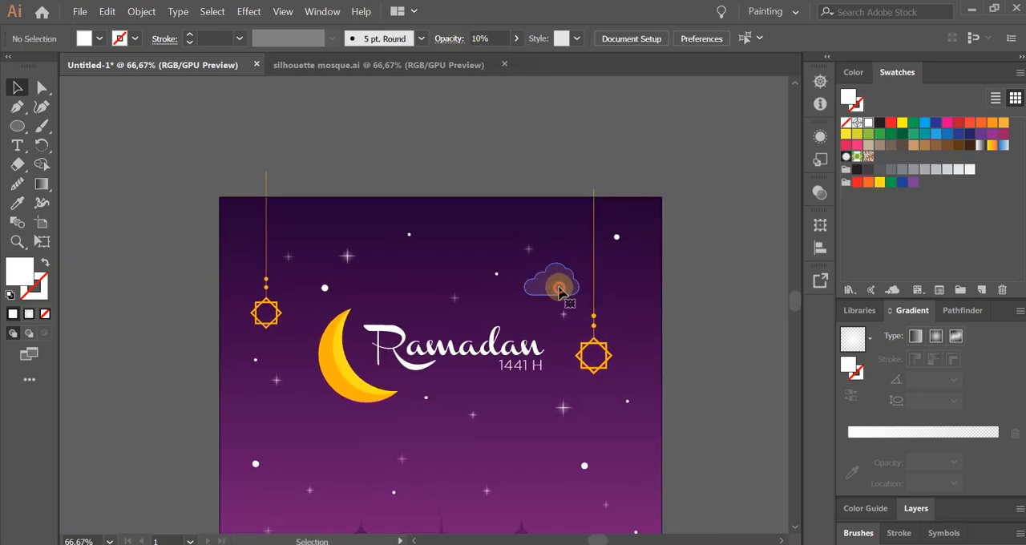
# Enlarge the cloud beside the right ornament slightly and place a copy of it below the title.
pyautogui.click(556, 284)
pyautogui.scroll(1, 556, 284)
pyautogui.moveTo(587, 253); pyautogui.dragTo(609, 241)
pyautogui.moveTo(559, 283); pyautogui.dragTo(481, 465)
pyautogui.click(701, 320)
pyautogui.scroll(-1, 700, 319)
# Shrink the cloud copy below the title so it is smaller than the upper-right cloud.
pyautogui.scroll(1, 651, 311)
pyautogui.click(606, 284)
pyautogui.scroll(1, 497, 437)
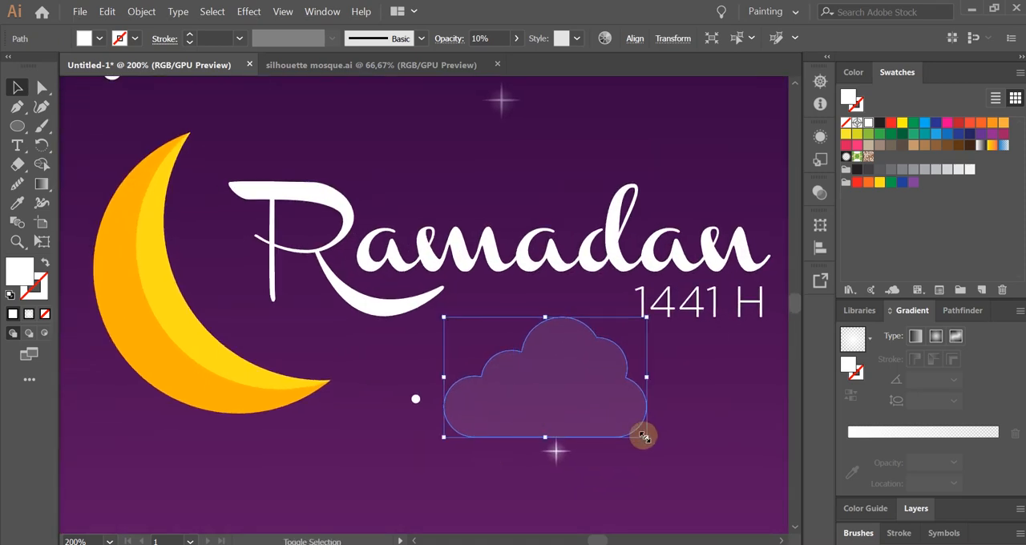
pyautogui.moveTo(644, 437); pyautogui.dragTo(623, 413)
pyautogui.moveTo(568, 389); pyautogui.dragTo(505, 333)
pyautogui.click(680, 425)
# Place another cloud copy over the crescent's upper tip and enlarge it.
pyautogui.scroll(-3, 677, 421)
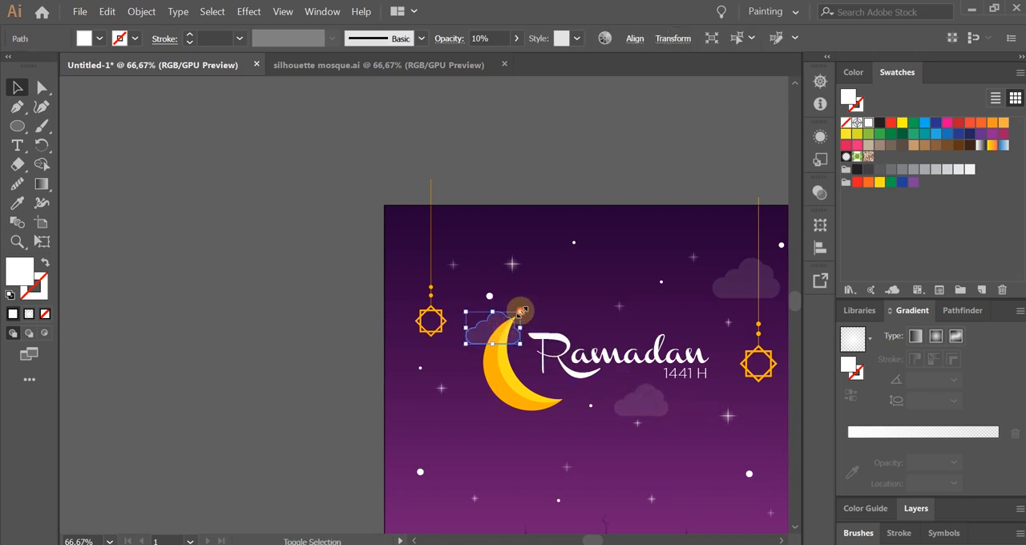
pyautogui.moveTo(522, 310)
pyautogui.mouseDown()
pyautogui.moveTo(541, 296)
pyautogui.moveTo(529, 302)
pyautogui.mouseUp()
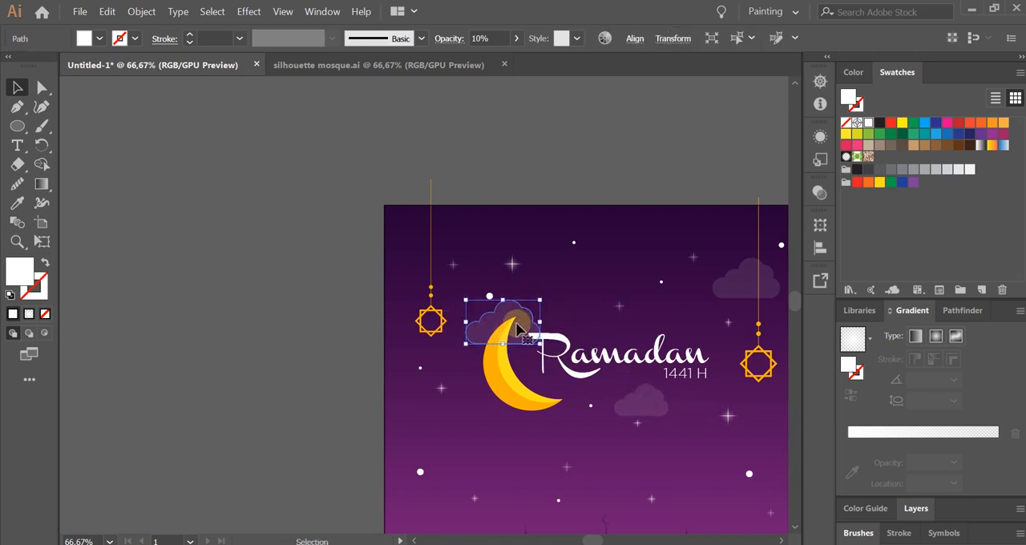
pyautogui.click(610, 316)
pyautogui.moveTo(605, 314); pyautogui.dragTo(539, 277)
pyautogui.moveTo(536, 401); pyautogui.dragTo(514, 392)
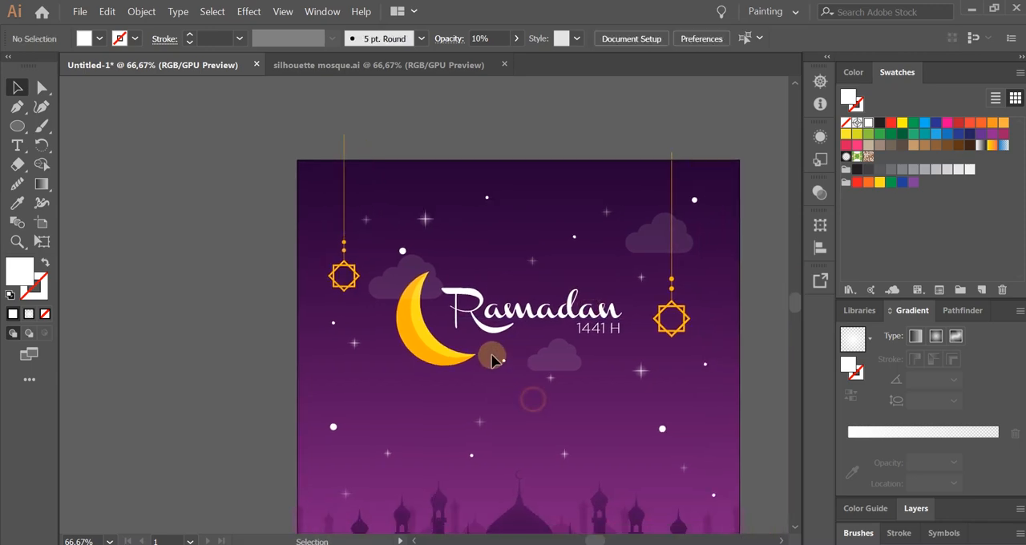
# Bring the crescent moon and the Ramadan 1441 H title to the front, above the clouds.
pyautogui.scroll(1, 481, 353)
pyautogui.scroll(2, 405, 307)
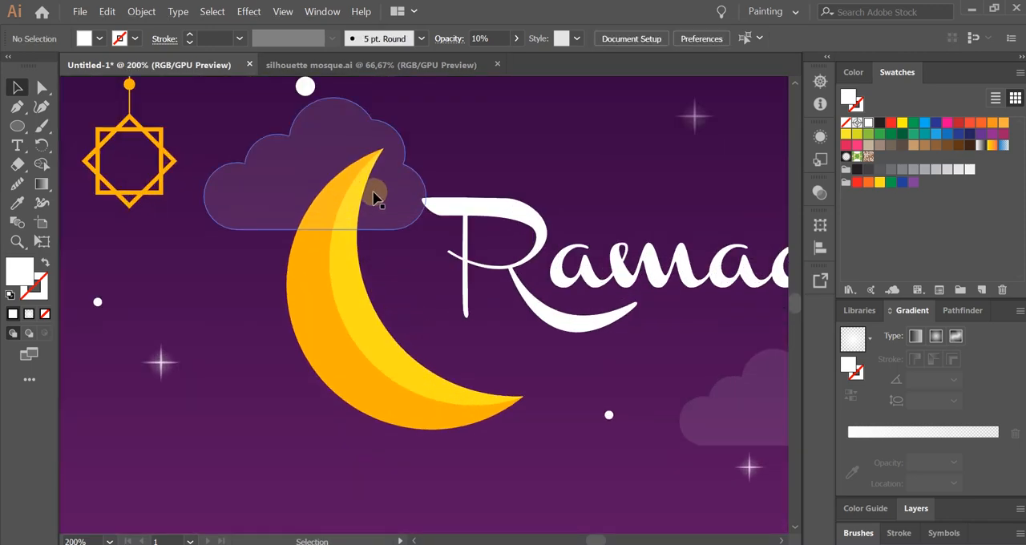
pyautogui.scroll(-2, 336, 299)
pyautogui.scroll(1, 344, 297)
pyautogui.click(344, 298)
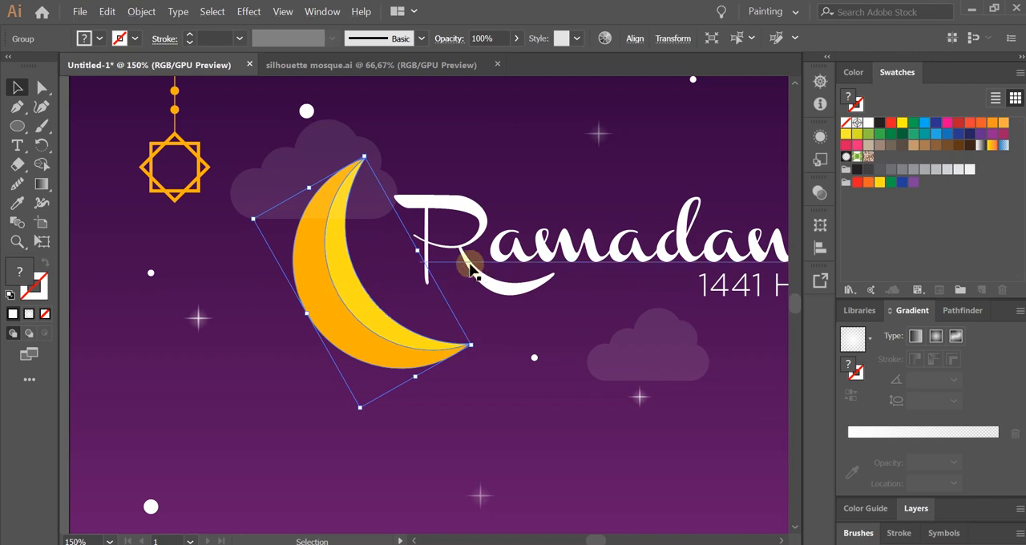
pyautogui.keyDown('shift'); pyautogui.click(497, 239); pyautogui.keyUp('shift')
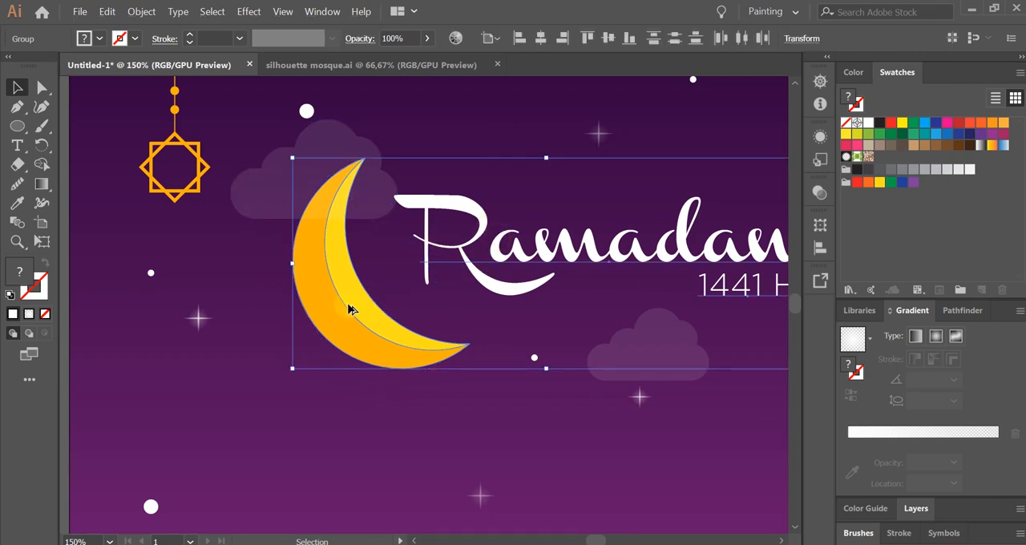
pyautogui.scroll(-2, 349, 310)
pyautogui.rightClick(441, 274)
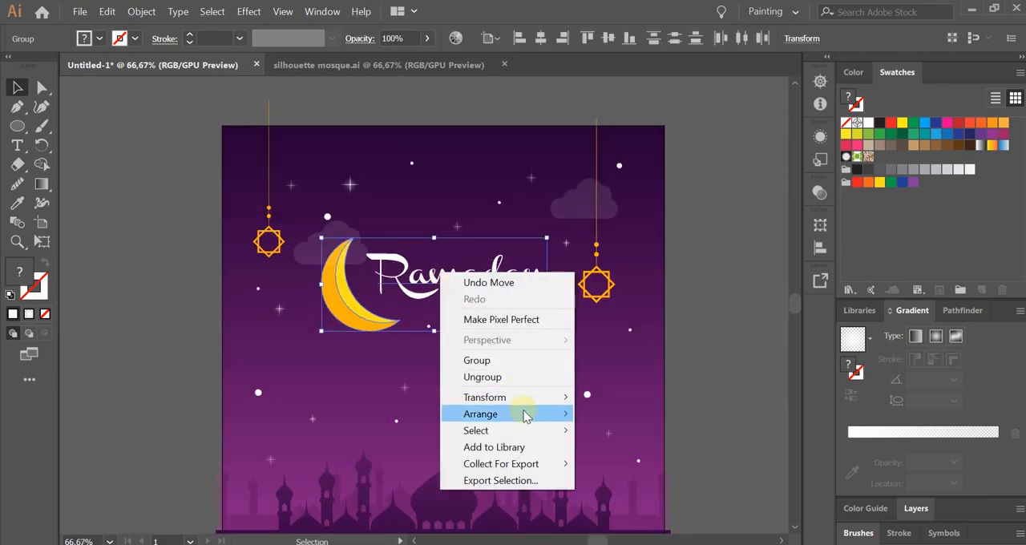
pyautogui.moveTo(525, 415)
pyautogui.click(653, 415)
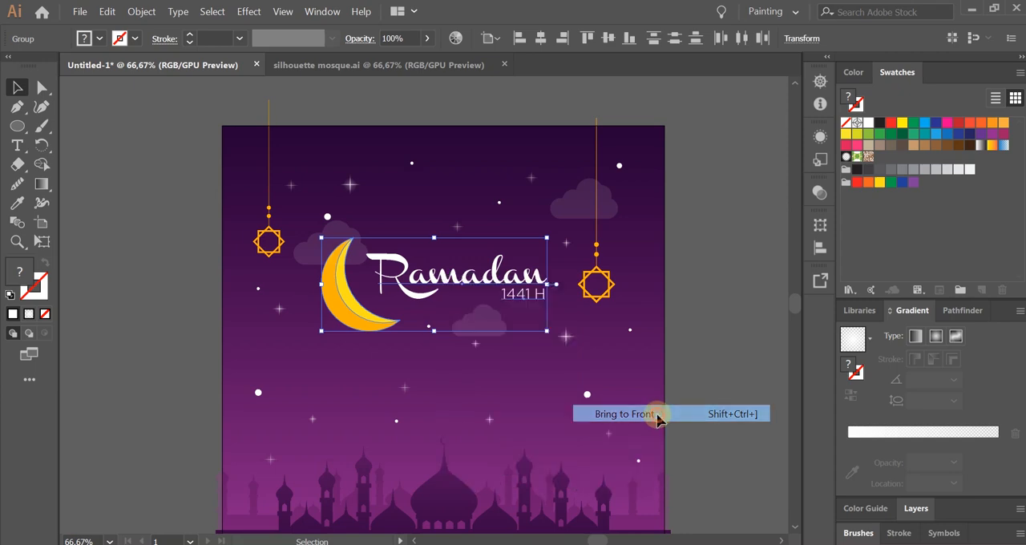
pyautogui.click(629, 358)
# Bring the right hanging ornament to the front so its cord passes over the cloud.
pyautogui.keyDown('alt'); pyautogui.scroll(4, 609, 231); pyautogui.keyUp('alt')
pyautogui.keyDown('alt'); pyautogui.scroll(-2, 556, 347); pyautogui.keyUp('alt')
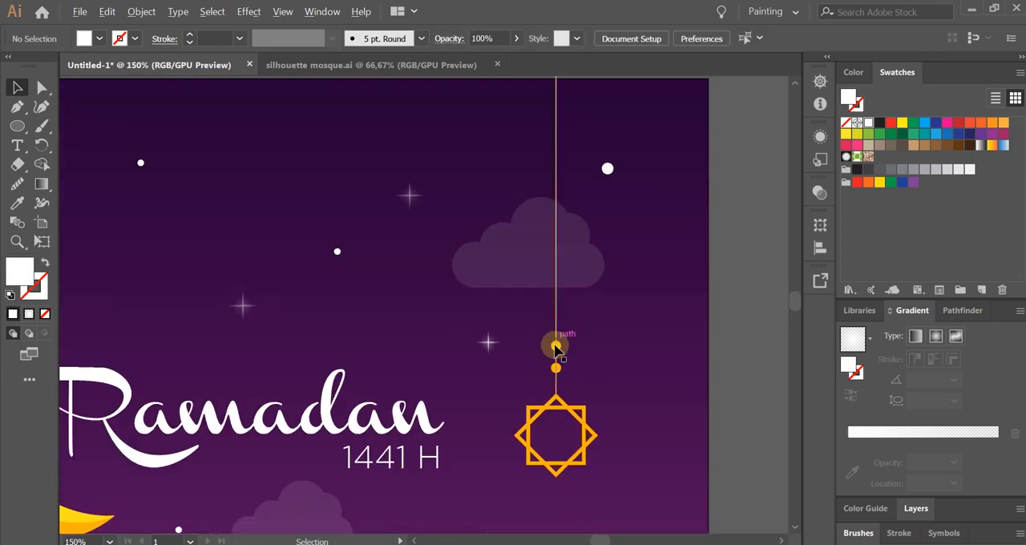
pyautogui.click(556, 355)
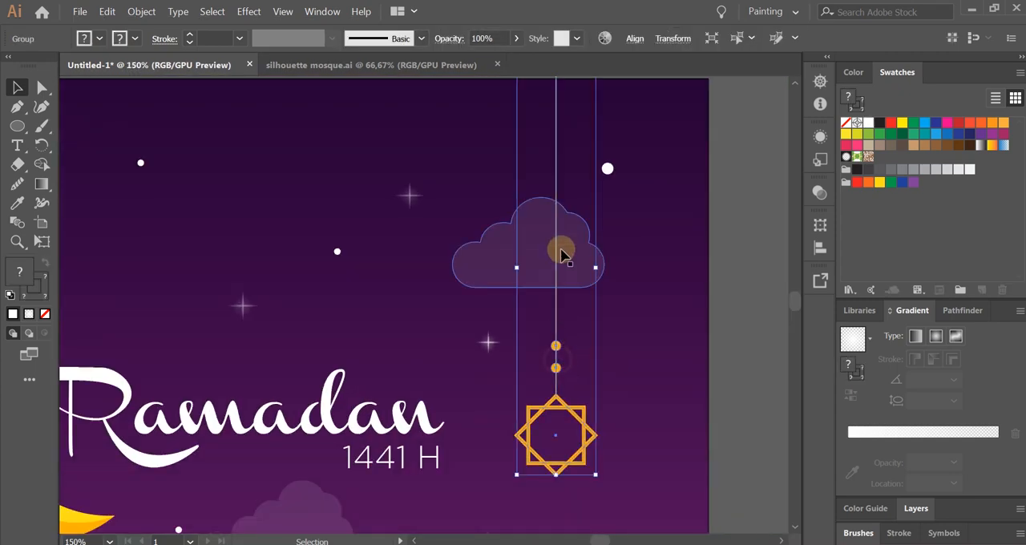
pyautogui.rightClick(556, 368)
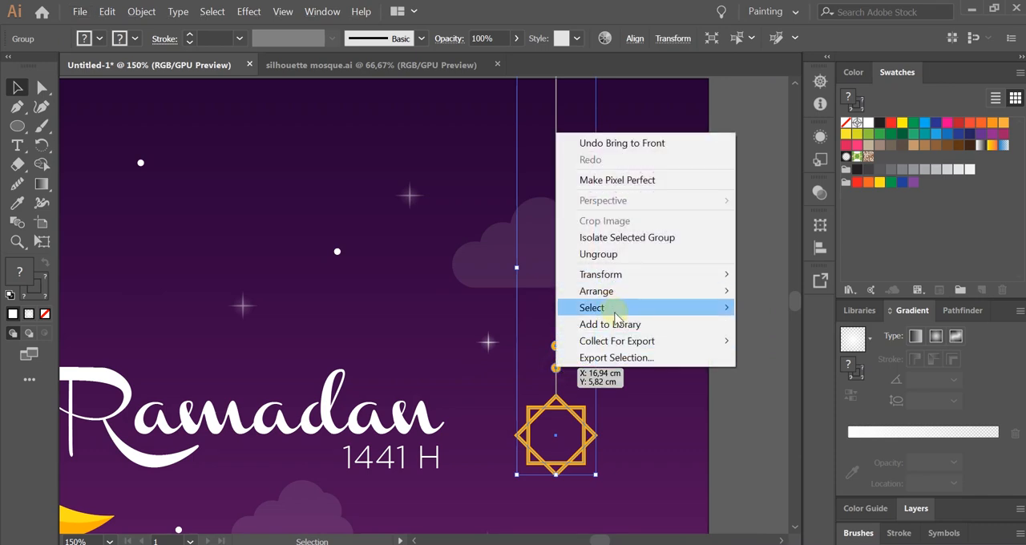
pyautogui.click(758, 291)
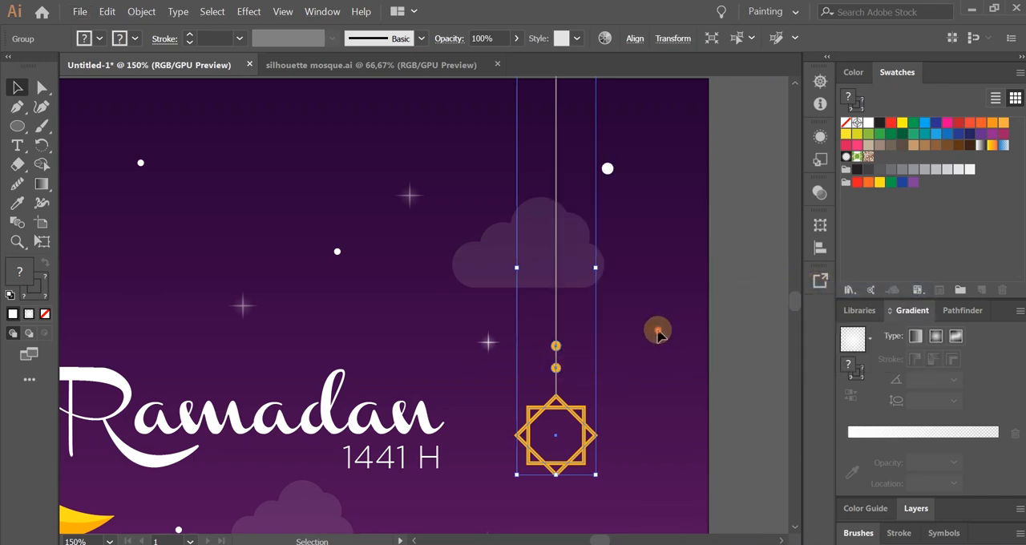
pyautogui.click(657, 330)
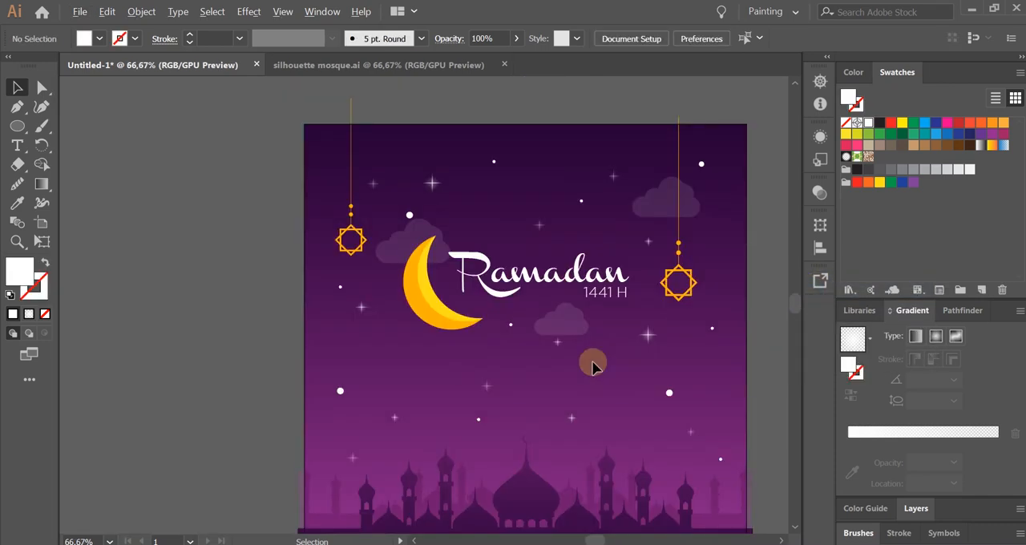
# Reflect the small cloud below the title across the vertical axis.
pyautogui.scroll(2, 593, 363)
pyautogui.click(554, 289)
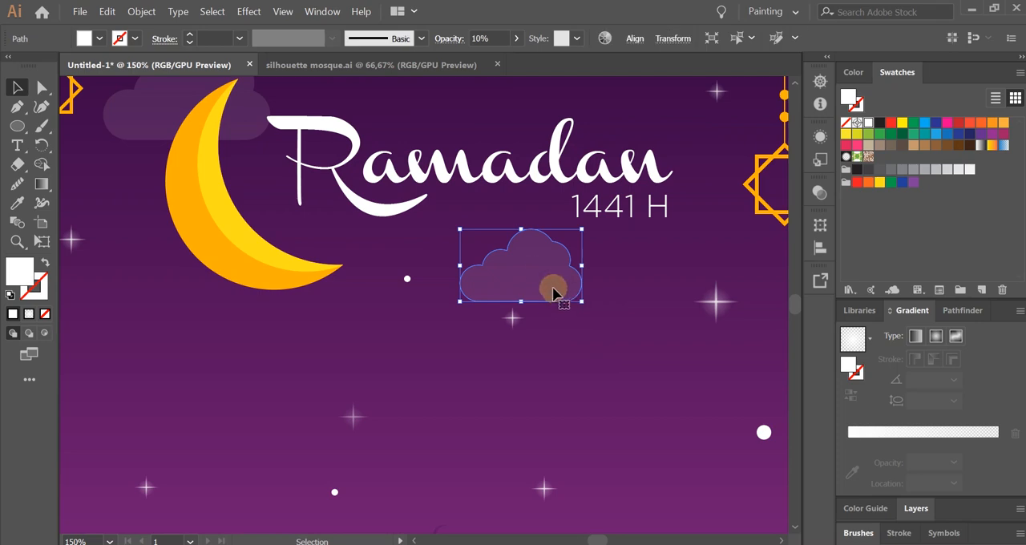
pyautogui.rightClick(538, 270)
pyautogui.click(450, 404)
pyautogui.moveTo(451, 393); pyautogui.dragTo(379, 291)
pyautogui.click(464, 168)
pyautogui.rightClick(464, 146)
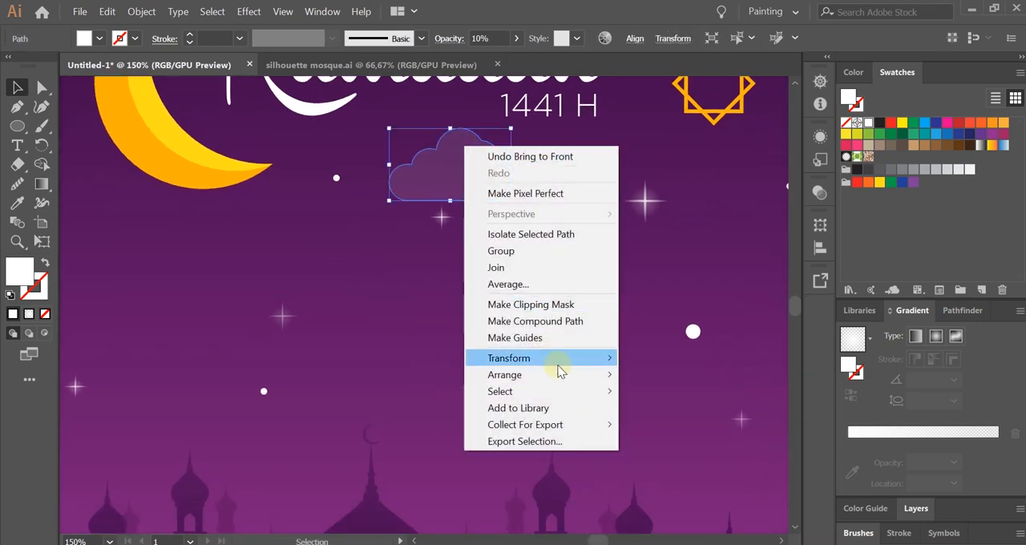
pyautogui.moveTo(559, 365)
pyautogui.click(665, 411)
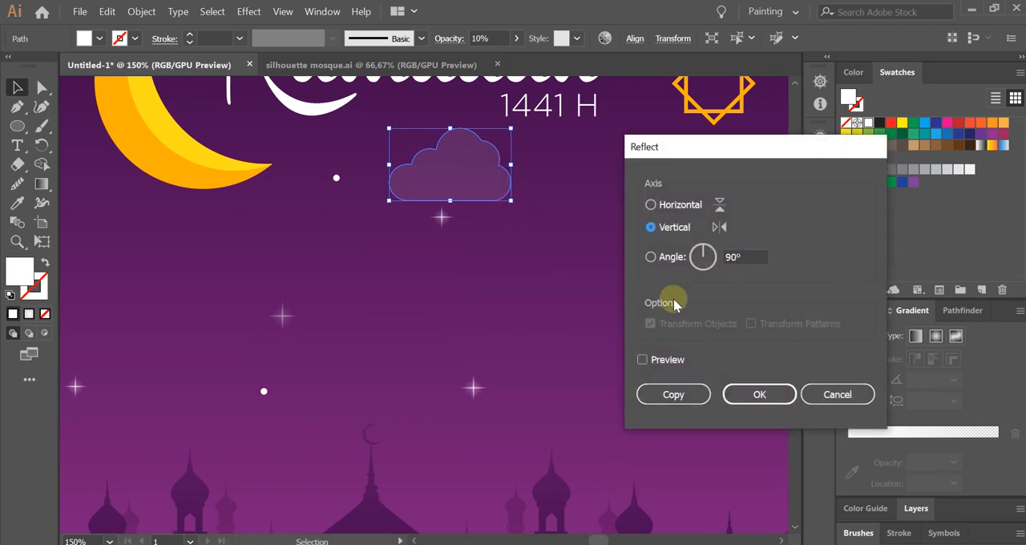
pyautogui.click(759, 393)
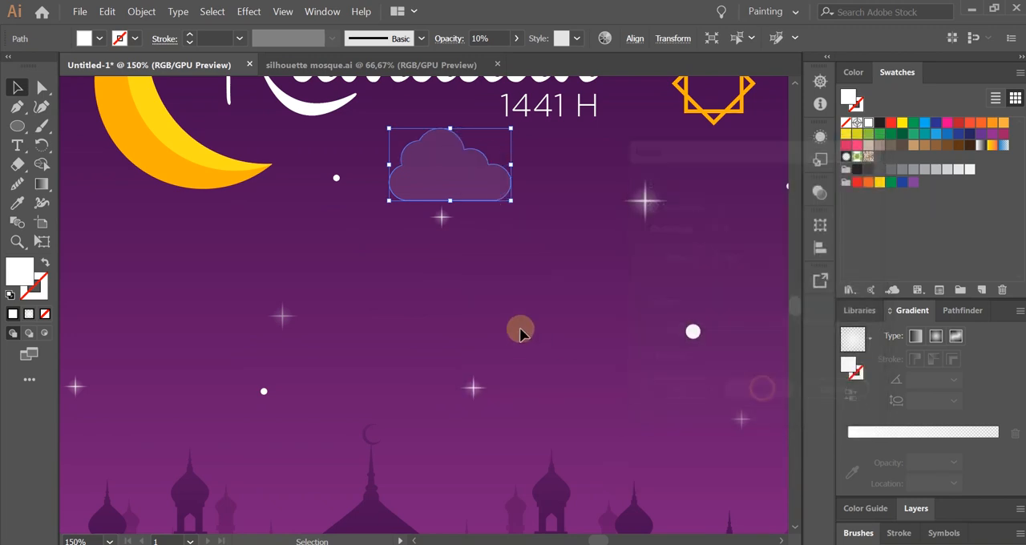
pyautogui.click(521, 328)
pyautogui.hotkey('ctrl', '0')
pyautogui.scroll(-1, 543, 304)
pyautogui.moveTo(543, 302); pyautogui.dragTo(569, 327)
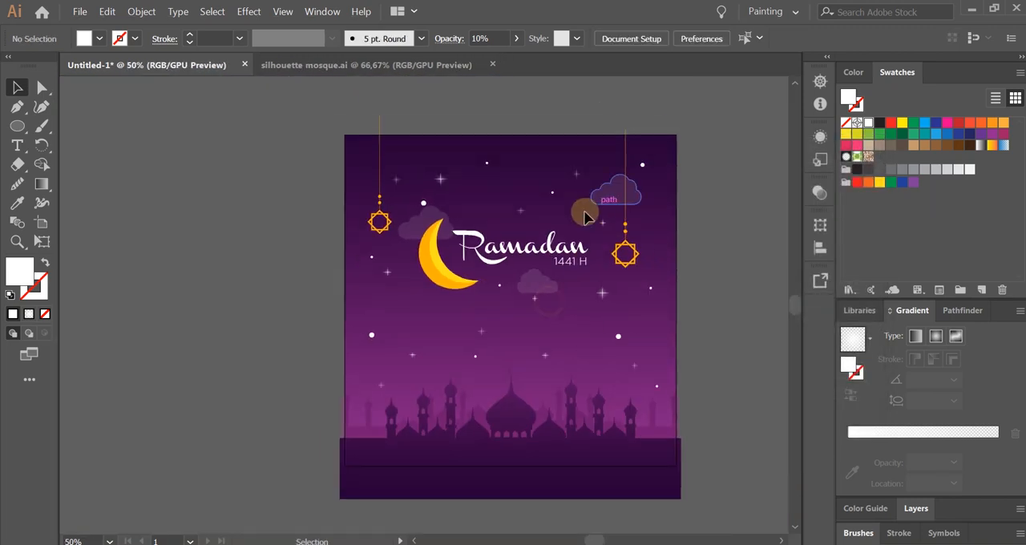
# Set the opacity of the small cloud below the title to 8%.
pyautogui.scroll(1, 582, 261)
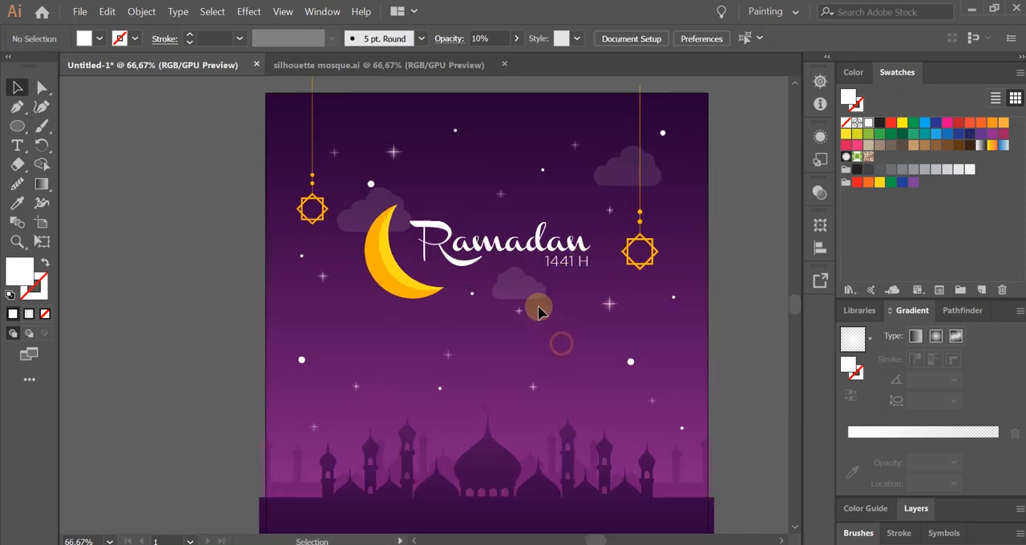
pyautogui.scroll(2, 522, 289)
pyautogui.click(514, 290)
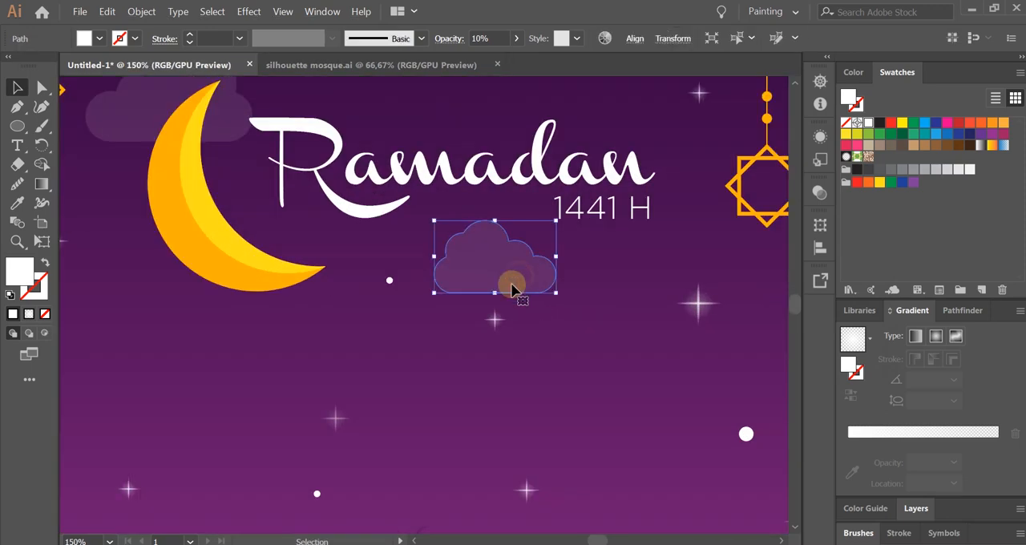
pyautogui.click(479, 37)
pyautogui.write('8')
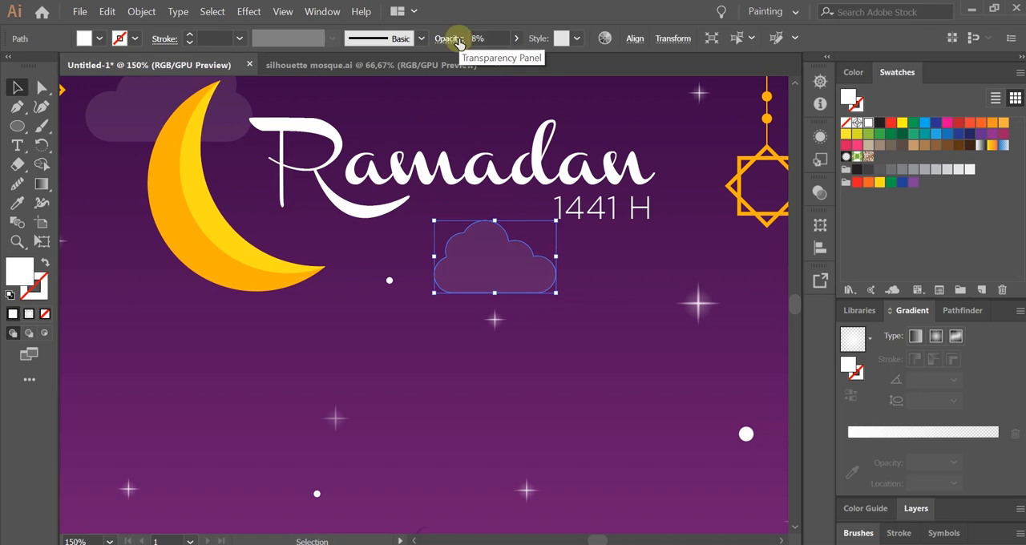
pyautogui.click(568, 391)
# Select five of the white dots scattered around the crescent and title and set their opacity to 50%.
pyautogui.scroll(-3, 576, 343)
pyautogui.moveTo(641, 359); pyautogui.dragTo(554, 354)
pyautogui.scroll(1, 570, 417)
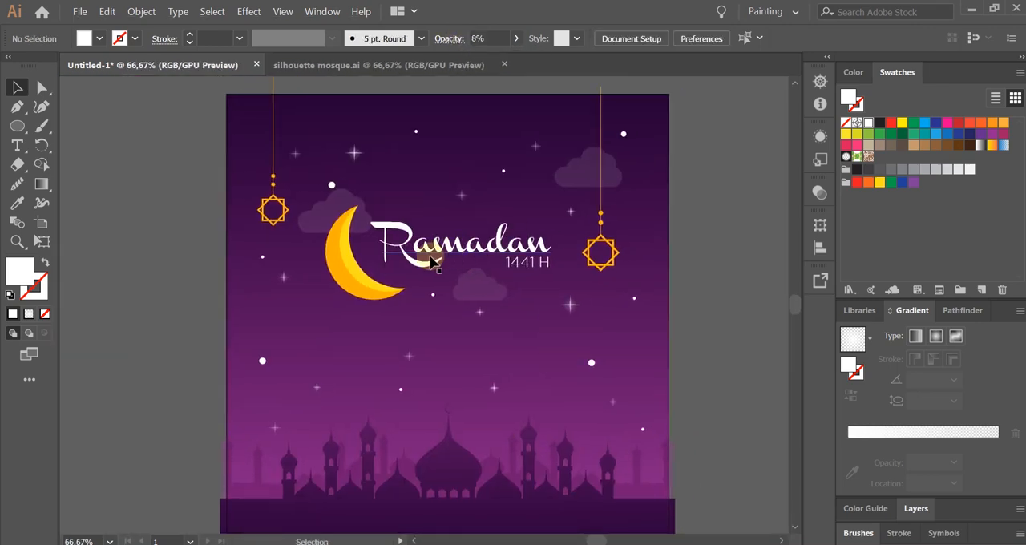
pyautogui.moveTo(334, 189); pyautogui.dragTo(358, 274)
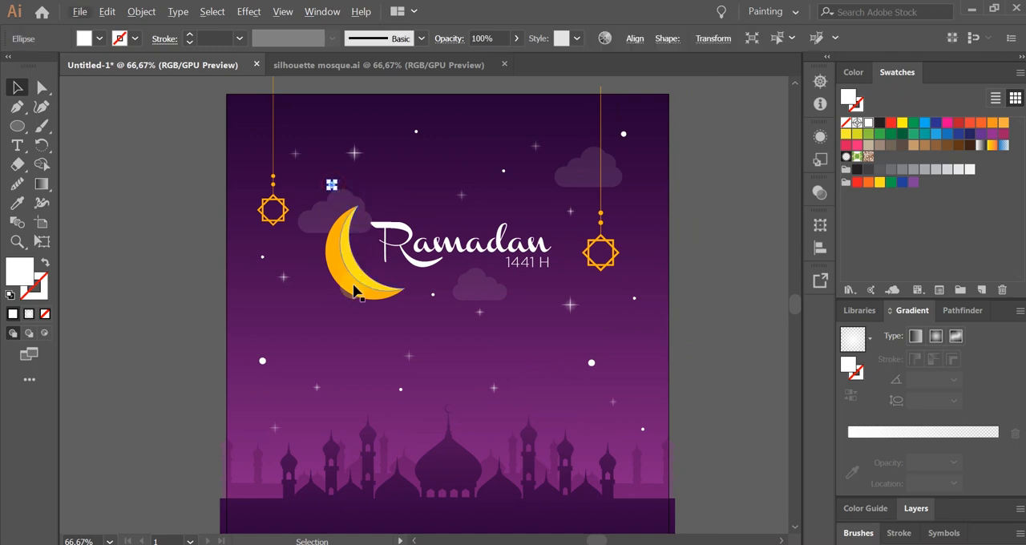
pyautogui.moveTo(434, 301); pyautogui.dragTo(434, 296)
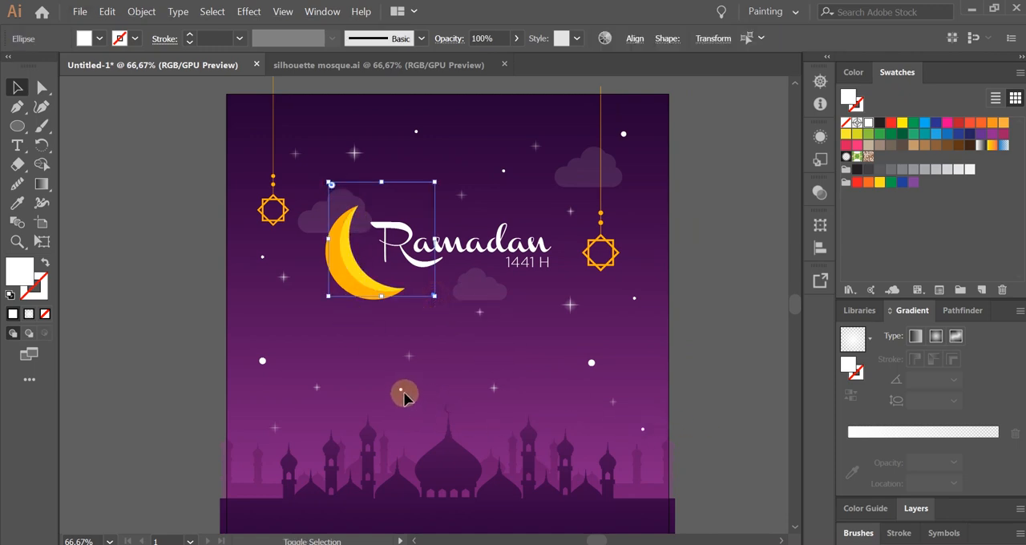
pyautogui.keyDown('shift'); pyautogui.click(400, 390); pyautogui.keyUp('shift')
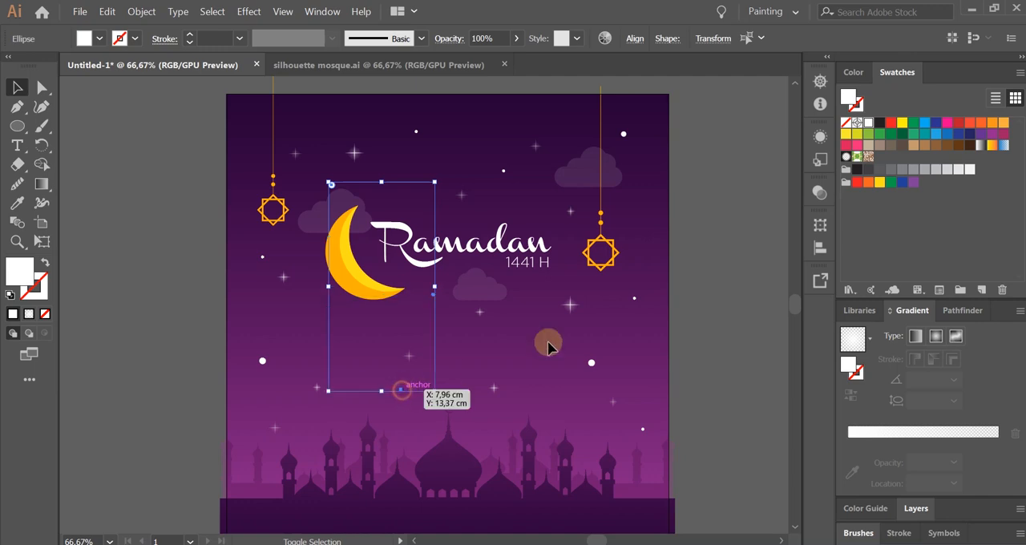
pyautogui.keyDown('shift'); pyautogui.click(635, 300); pyautogui.keyUp('shift')
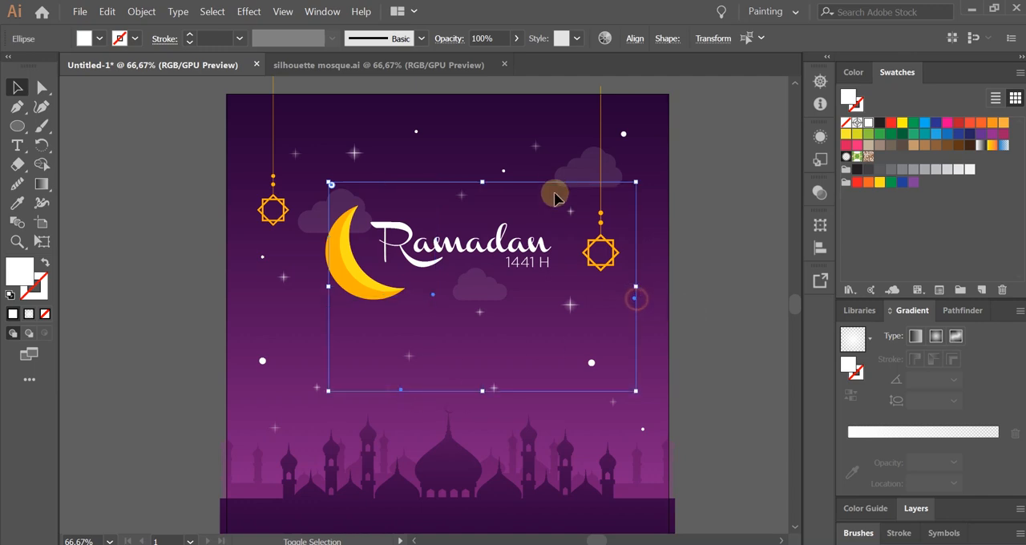
pyautogui.keyDown('shift'); pyautogui.click(504, 172); pyautogui.keyUp('shift')
pyautogui.click(485, 38)
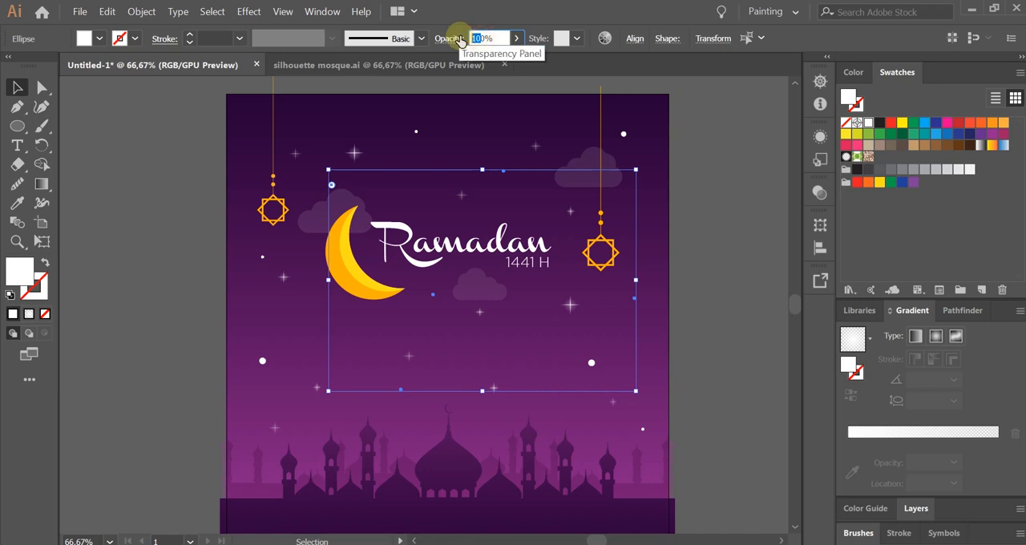
pyautogui.click(538, 337)
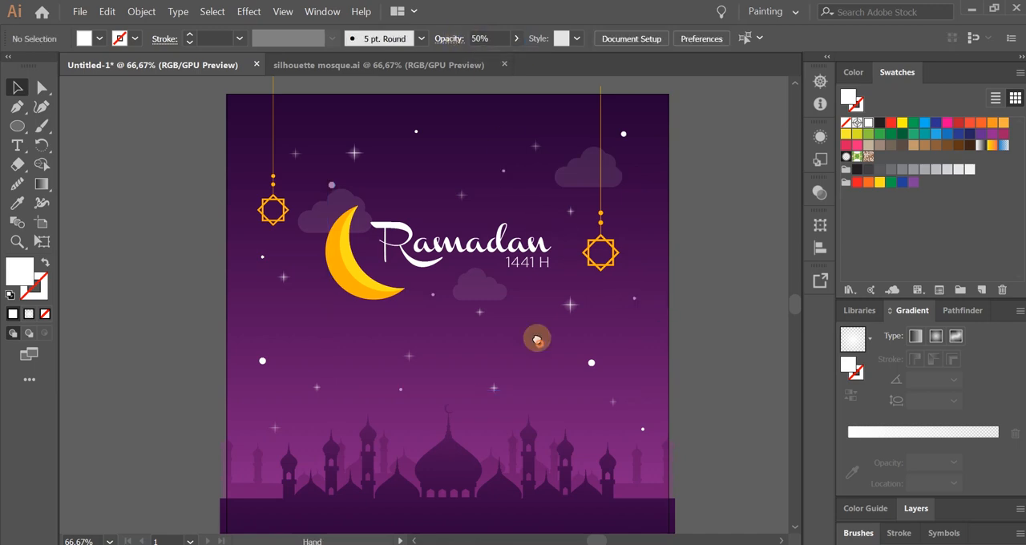
# Duplicate the right hanging ornament to just below the end of the title and scale the copy down.
pyautogui.scroll(-1, 537, 343)
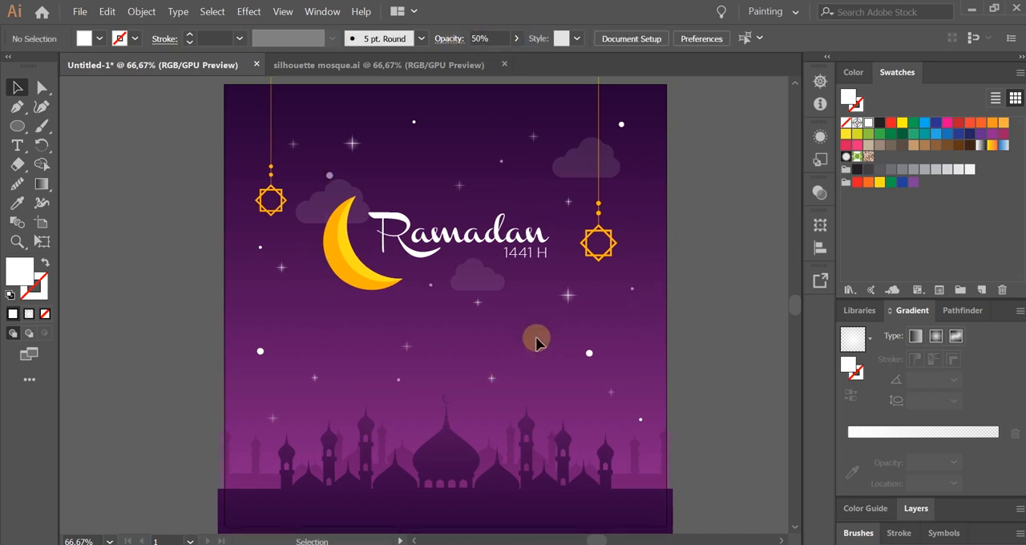
pyautogui.click(620, 241)
pyautogui.click(652, 294)
pyautogui.hscroll(-1, 297, 196)
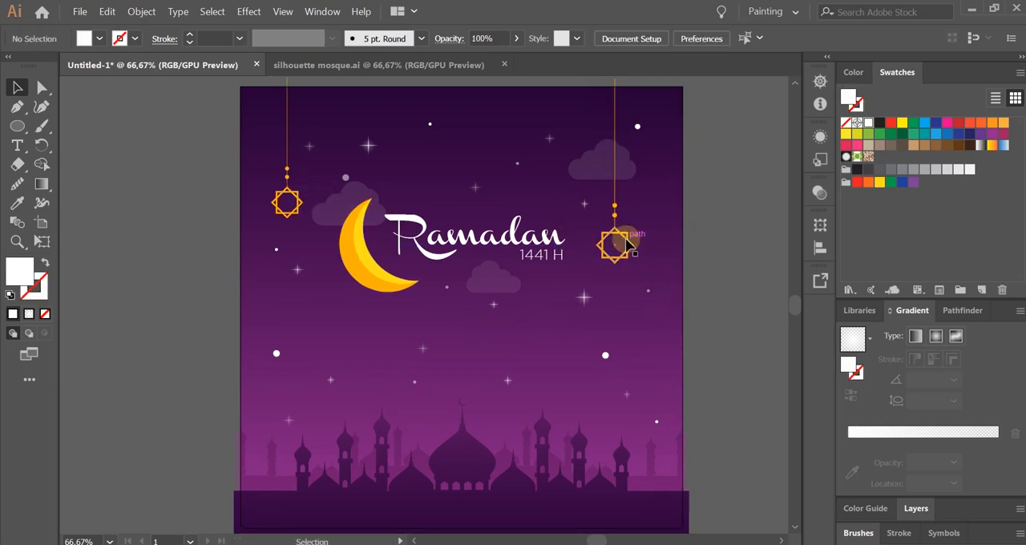
pyautogui.moveTo(628, 243); pyautogui.dragTo(558, 307)
pyautogui.click(659, 321)
pyautogui.moveTo(567, 126); pyautogui.dragTo(557, 180)
pyautogui.click(589, 240)
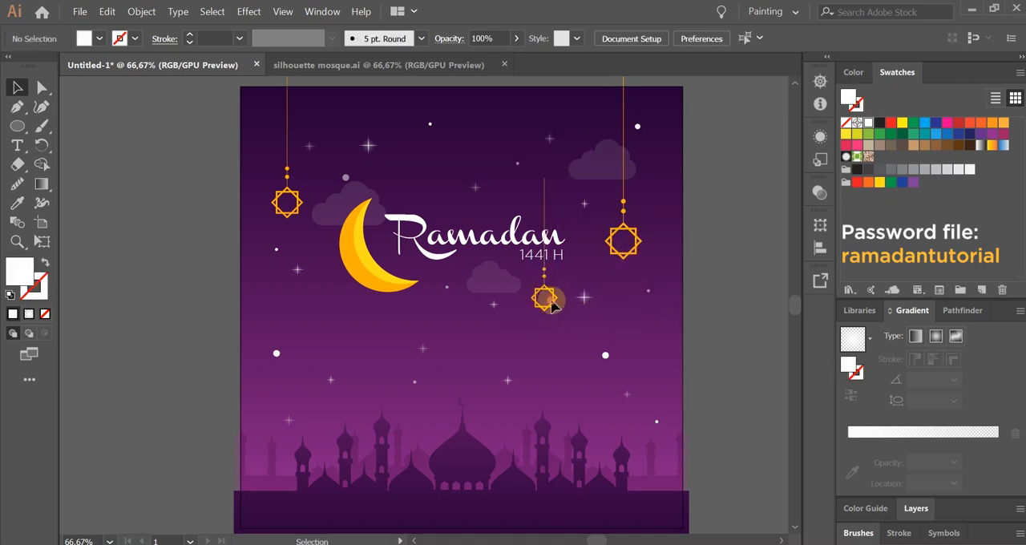
# Set the opacity of the small ornament copy below the title to 50%.
pyautogui.doubleClick(552, 301)
pyautogui.doubleClick(787, 317)
pyautogui.scroll(2, 561, 318)
pyautogui.moveTo(551, 296); pyautogui.dragTo(560, 298)
pyautogui.moveTo(482, 39); pyautogui.dragTo(458, 40)
pyautogui.write('7')
pyautogui.click(672, 385)
pyautogui.click(554, 290)
pyautogui.click(552, 393)
pyautogui.scroll(-3, 552, 394)
pyautogui.scroll(3, 551, 252)
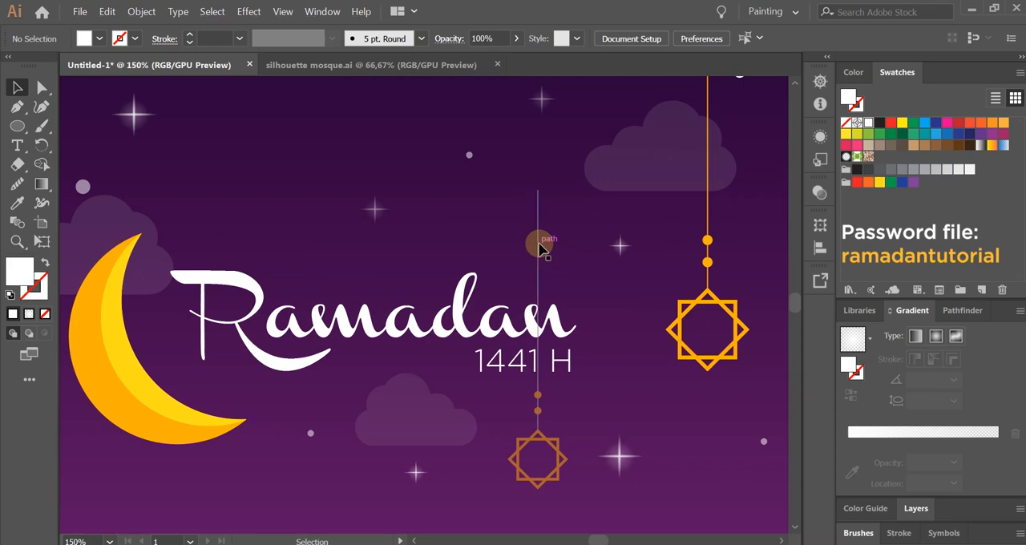
# Extend the small ornament's cord by moving its top anchor point straight up past the artboard's upper edge.
pyautogui.click(539, 244)
pyautogui.moveTo(579, 217); pyautogui.dragTo(532, 336)
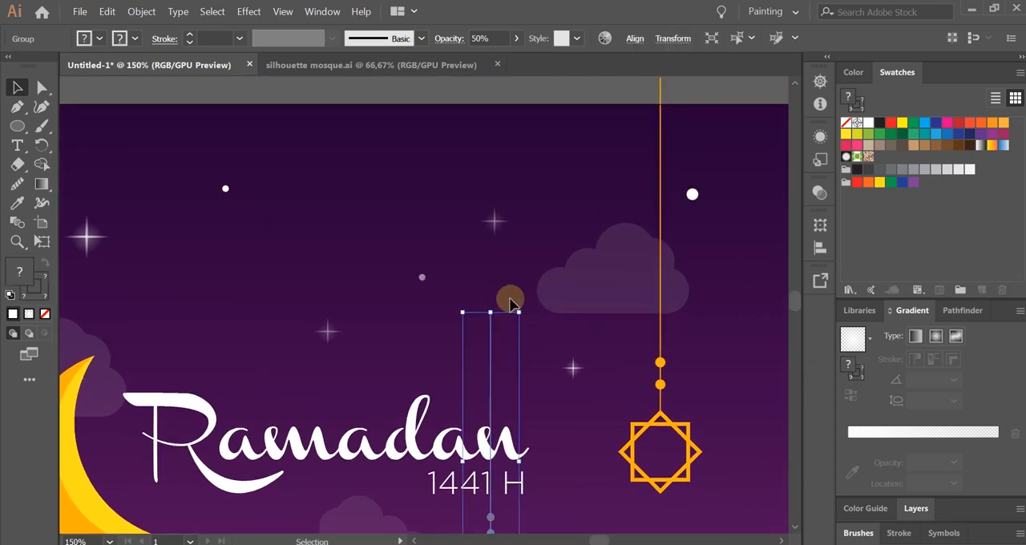
pyautogui.moveTo(513, 296); pyautogui.dragTo(498, 293)
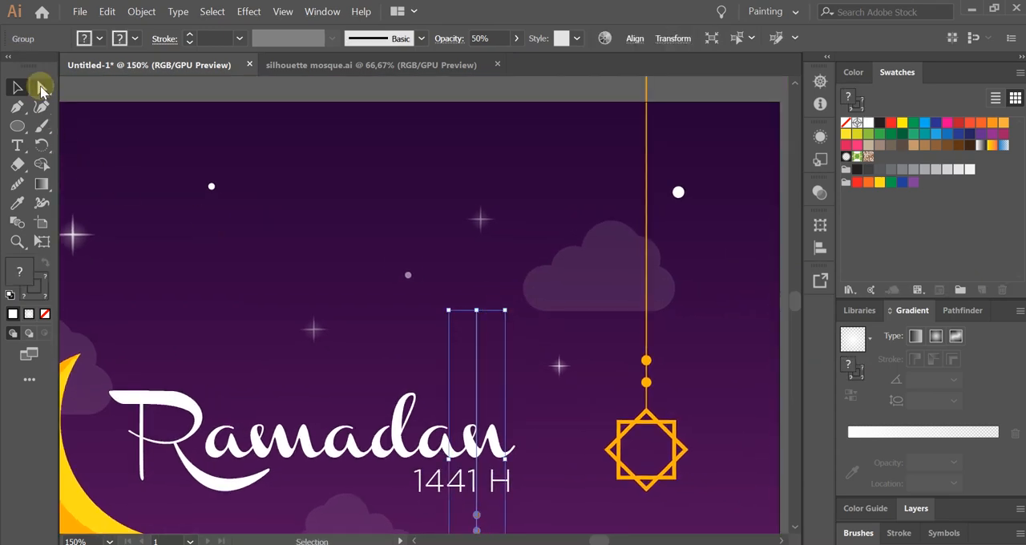
pyautogui.click(43, 87)
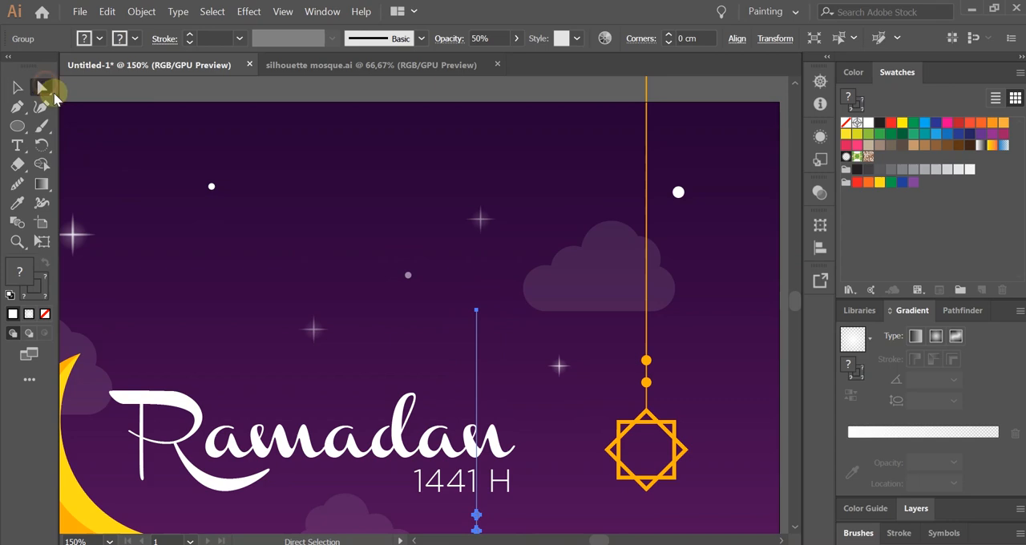
pyautogui.moveTo(477, 313)
pyautogui.mouseDown()
pyautogui.moveTo(476, 297)
pyautogui.moveTo(532, 328)
pyautogui.moveTo(478, 315)
pyautogui.mouseUp()
pyautogui.click(477, 312)
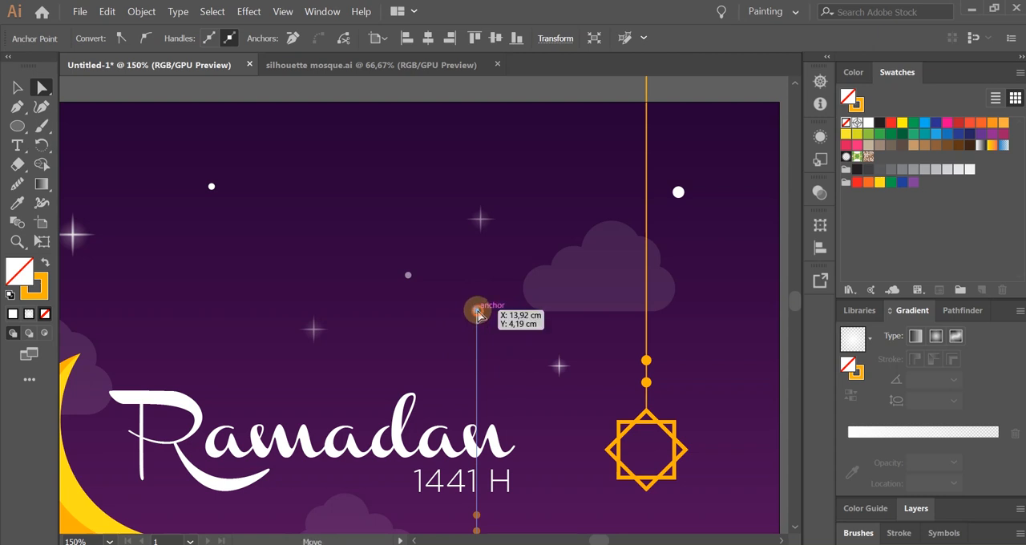
pyautogui.moveTo(477, 313); pyautogui.dragTo(483, 95)
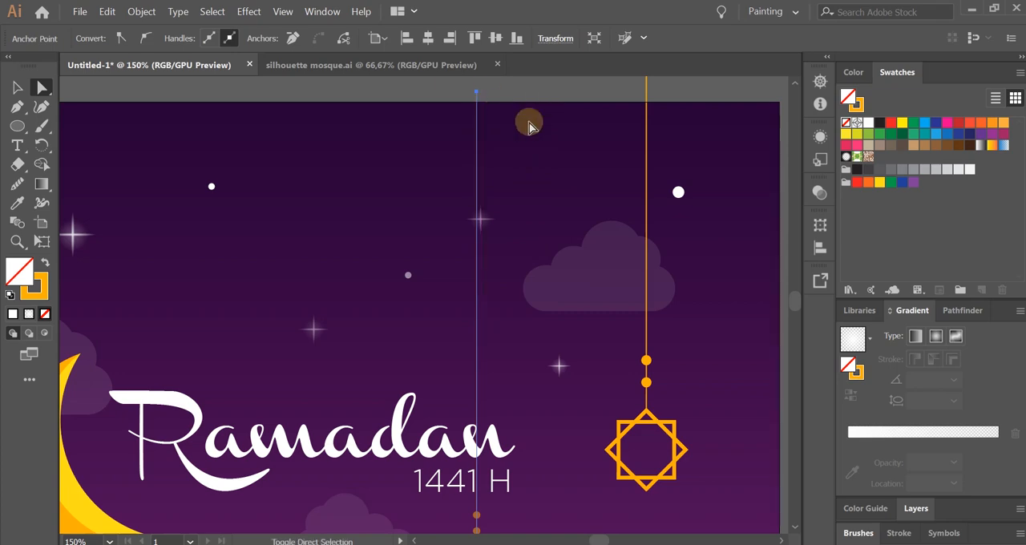
pyautogui.click(18, 86)
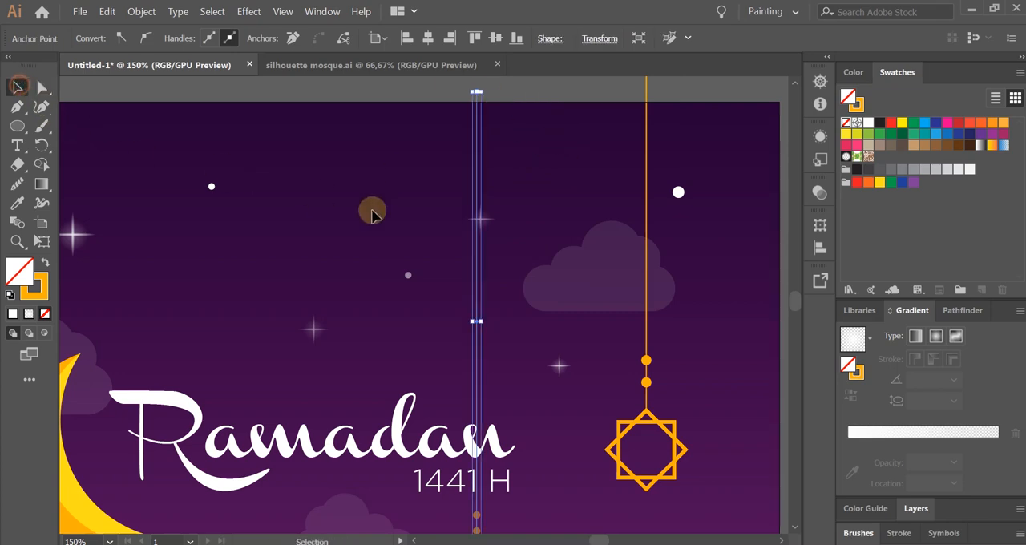
pyautogui.click(520, 295)
# Bring the Ramadan 1441 H title in front of the small ornament's cord and nudge that ornament slightly right.
pyautogui.scroll(-2, 519, 295)
pyautogui.scroll(2, 489, 420)
pyautogui.scroll(2, 617, 320)
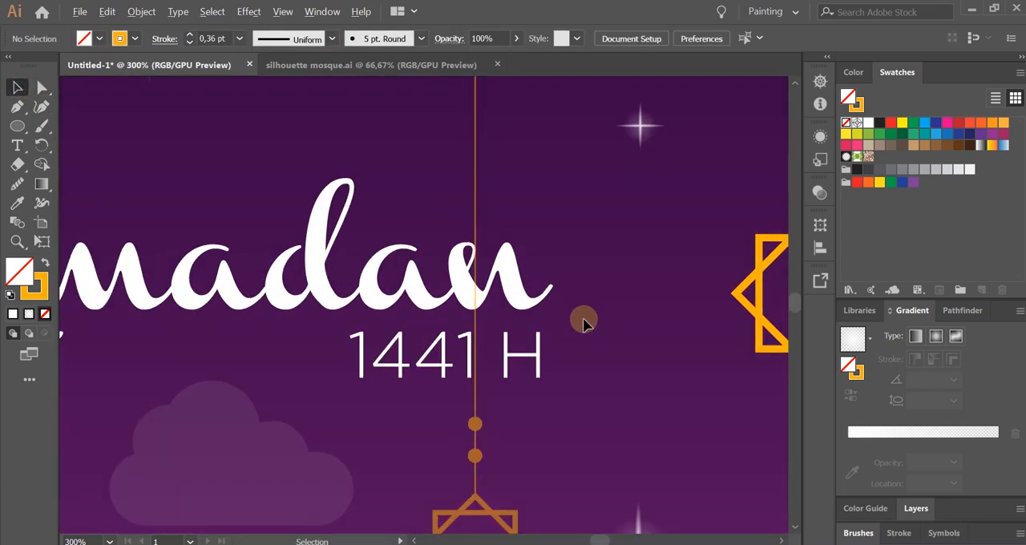
pyautogui.scroll(-1, 531, 313)
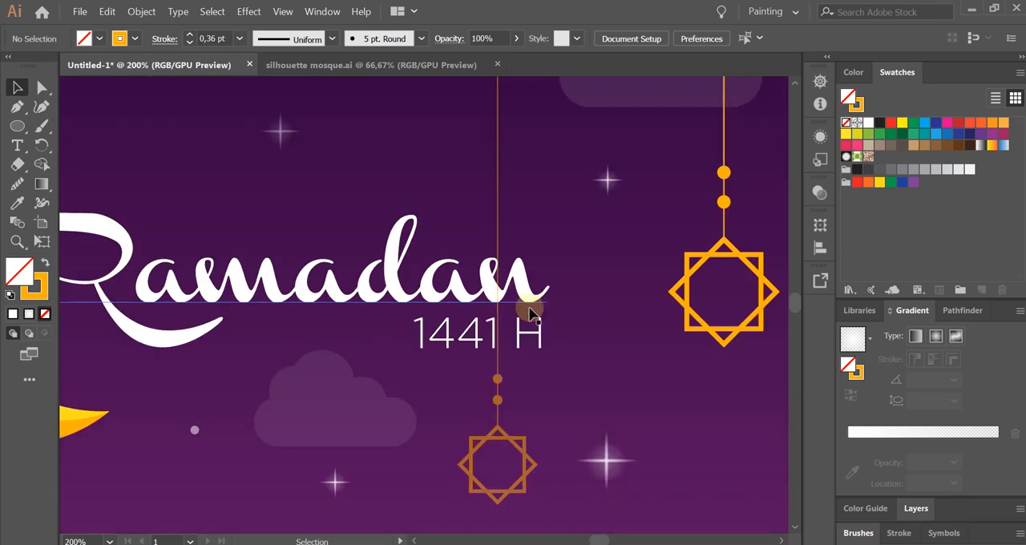
pyautogui.click(525, 298)
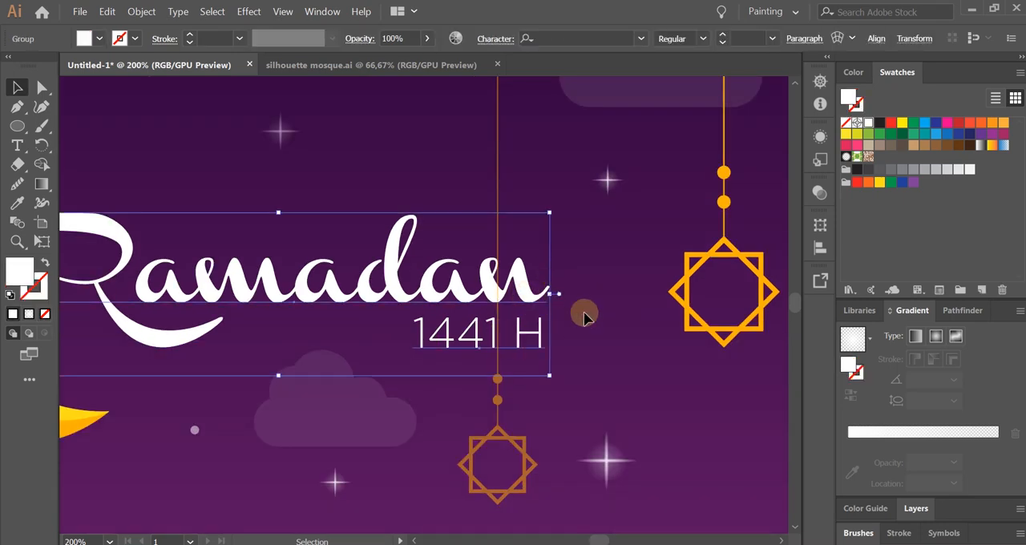
pyautogui.rightClick(420, 277)
pyautogui.moveTo(512, 440)
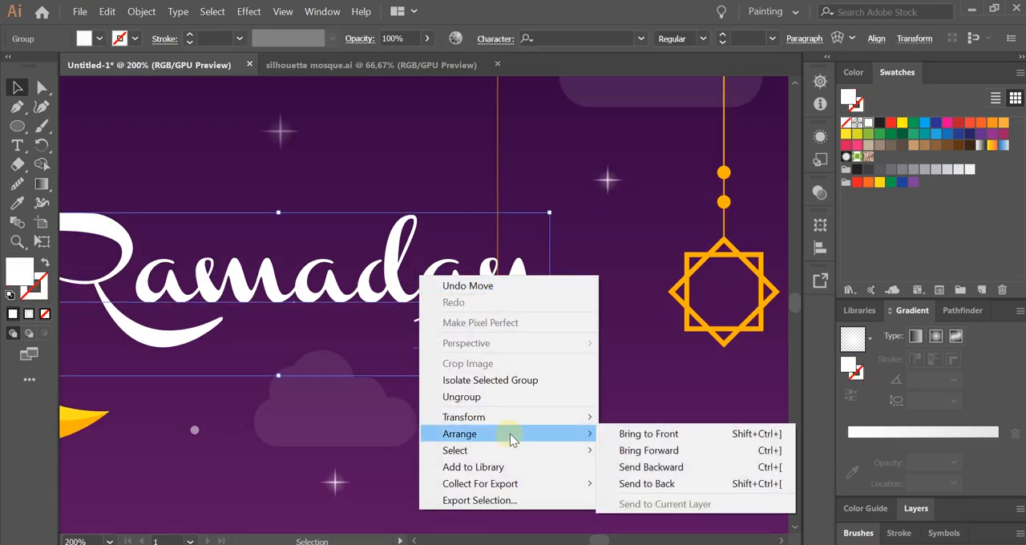
pyautogui.click(641, 434)
pyautogui.click(550, 332)
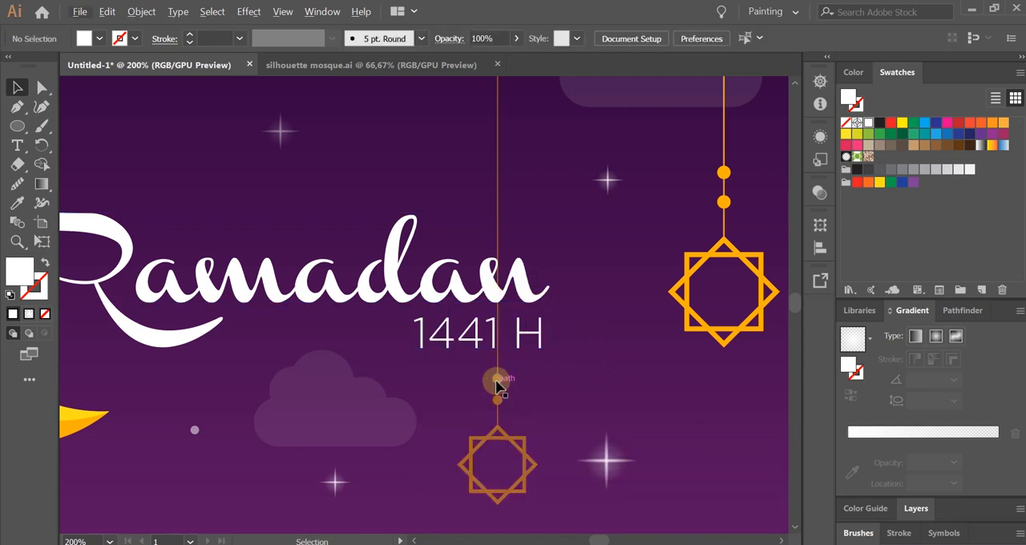
pyautogui.moveTo(497, 387); pyautogui.dragTo(502, 387)
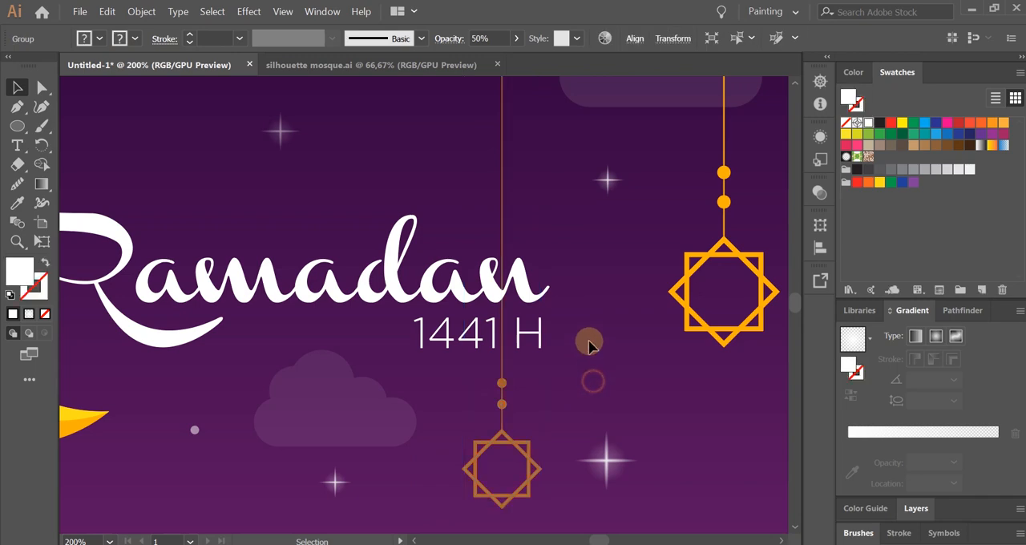
# Duplicate the faded small ornament to the left side of the crescent moon, hanging lower than the left ornament.
pyautogui.scroll(-4, 588, 341)
pyautogui.scroll(1, 492, 410)
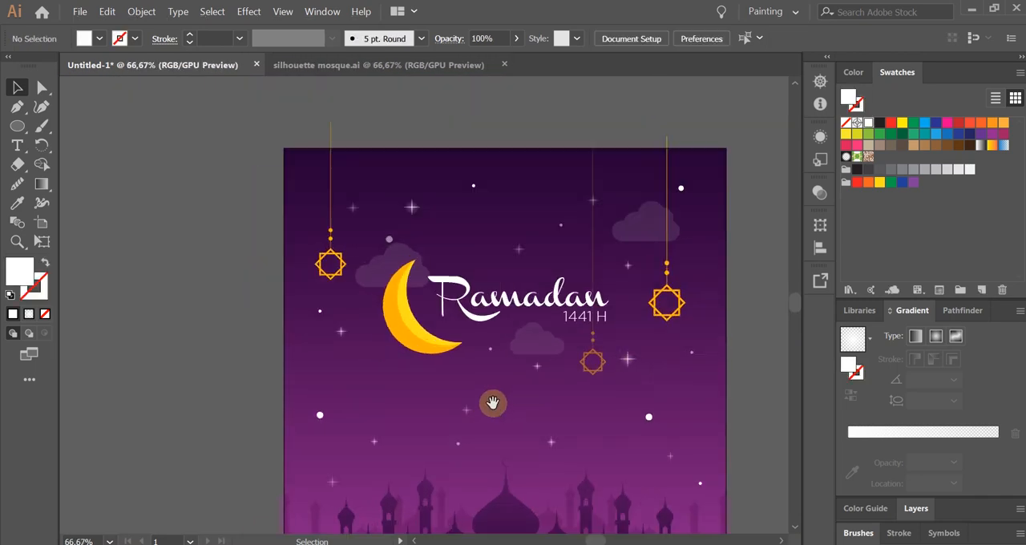
pyautogui.hscroll(-1, 488, 405)
pyautogui.moveTo(623, 377); pyautogui.dragTo(397, 343)
pyautogui.moveTo(416, 398); pyautogui.dragTo(329, 204)
pyautogui.click(499, 328)
pyautogui.keyDown('shift'); pyautogui.click(525, 369); pyautogui.keyUp('shift')
pyautogui.moveTo(674, 259); pyautogui.dragTo(634, 316)
pyautogui.click(734, 293)
pyautogui.scroll(-2, 754, 244)
pyautogui.scroll(3, 500, 242)
# Enlarge the Ramadan 1441 H title slightly toward the right hanging ornament.
pyautogui.click(481, 263)
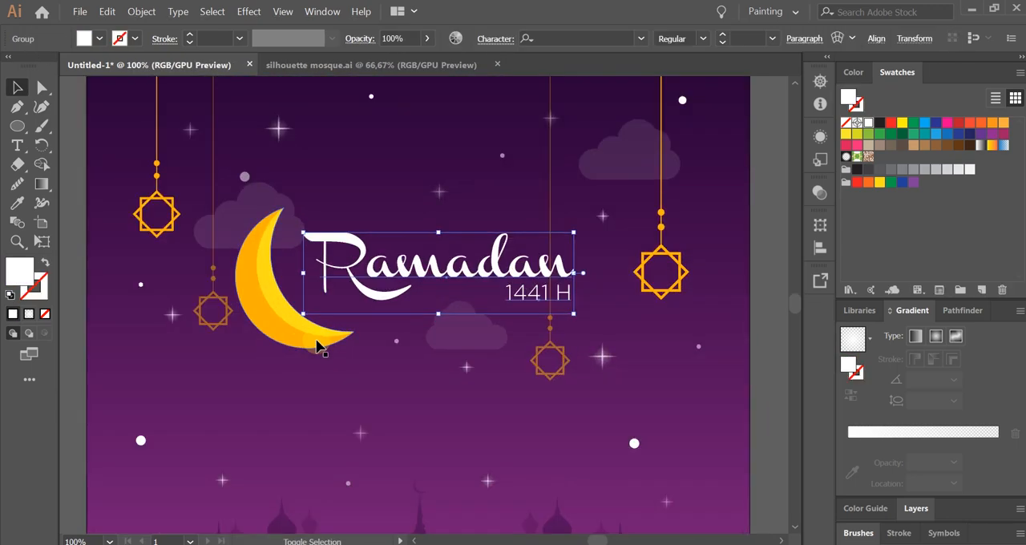
pyautogui.moveTo(574, 274); pyautogui.dragTo(606, 272)
pyautogui.keyDown('shift'); pyautogui.click(303, 327); pyautogui.keyUp('shift')
pyautogui.scroll(-2, 508, 317)
pyautogui.click(703, 320)
# Create a 20 cm by 20 cm white rectangle over the artwork.
pyautogui.scroll(-1, 686, 337)
pyautogui.scroll(1, 683, 353)
pyautogui.moveTo(682, 350); pyautogui.dragTo(612, 275)
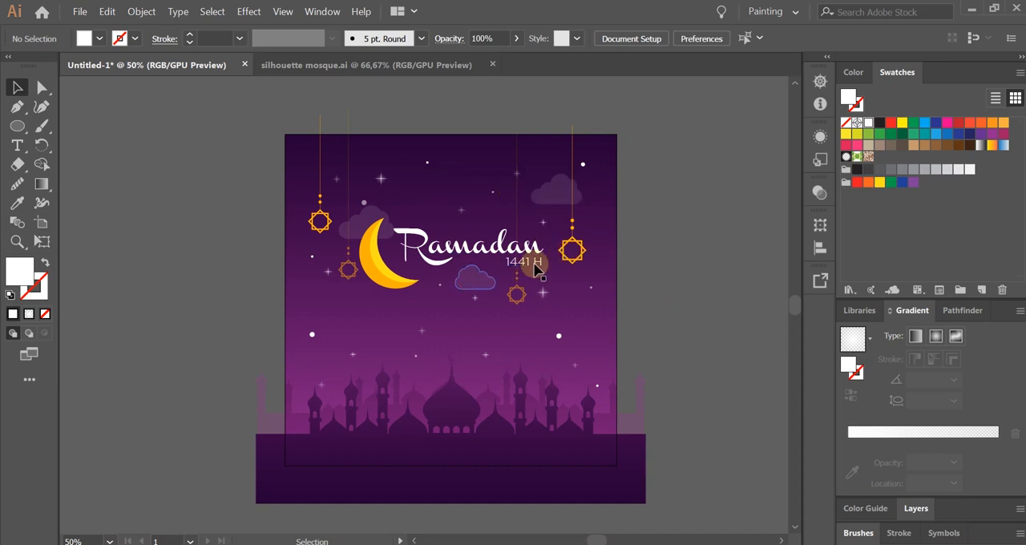
pyautogui.moveTo(665, 297); pyautogui.dragTo(657, 281)
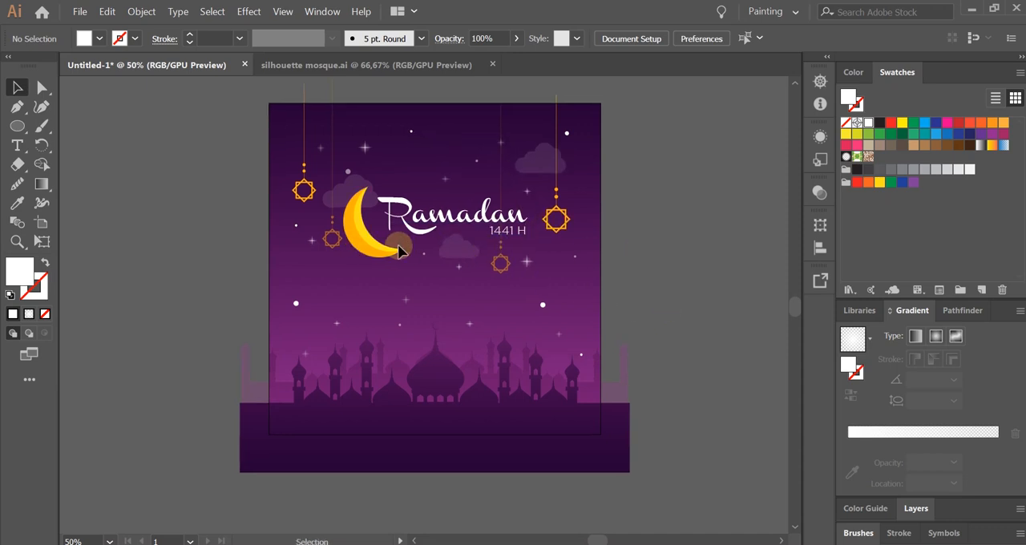
pyautogui.moveTo(26, 130); pyautogui.dragTo(104, 126)
pyautogui.click(214, 208)
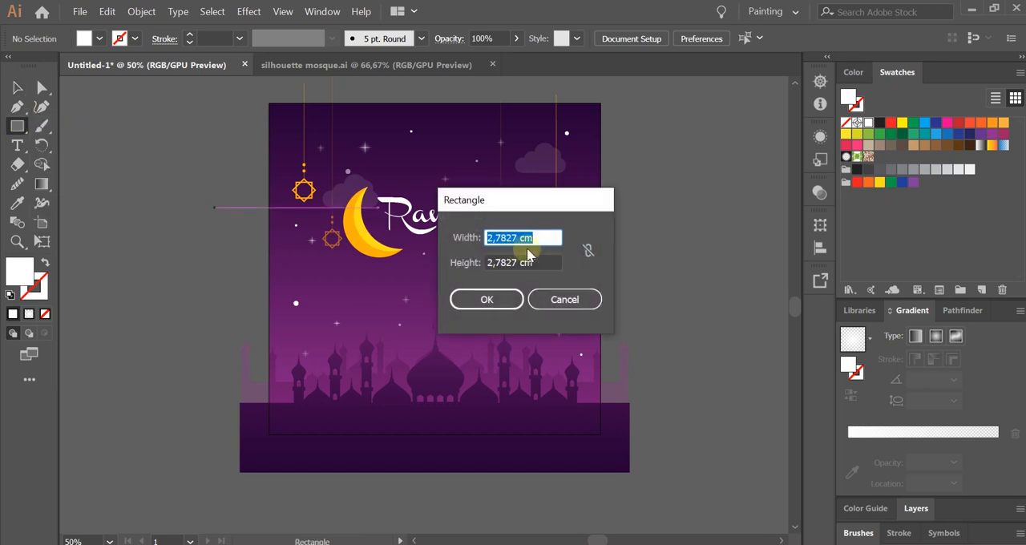
pyautogui.press('Tab')
pyautogui.write('20')
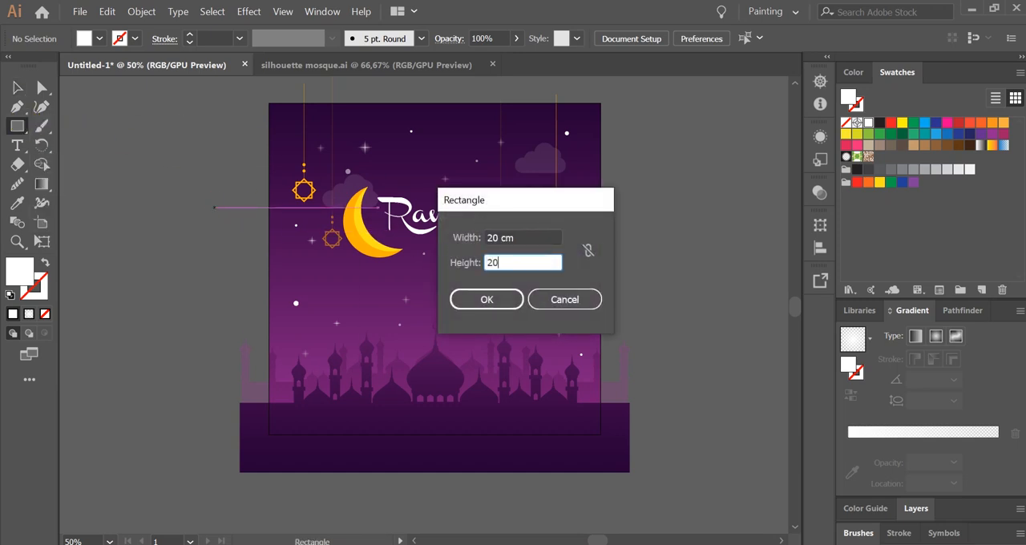
pyautogui.press('Return')
# Center the white rectangle horizontally and vertically on the artboard so it covers it exactly.
pyautogui.click(18, 87)
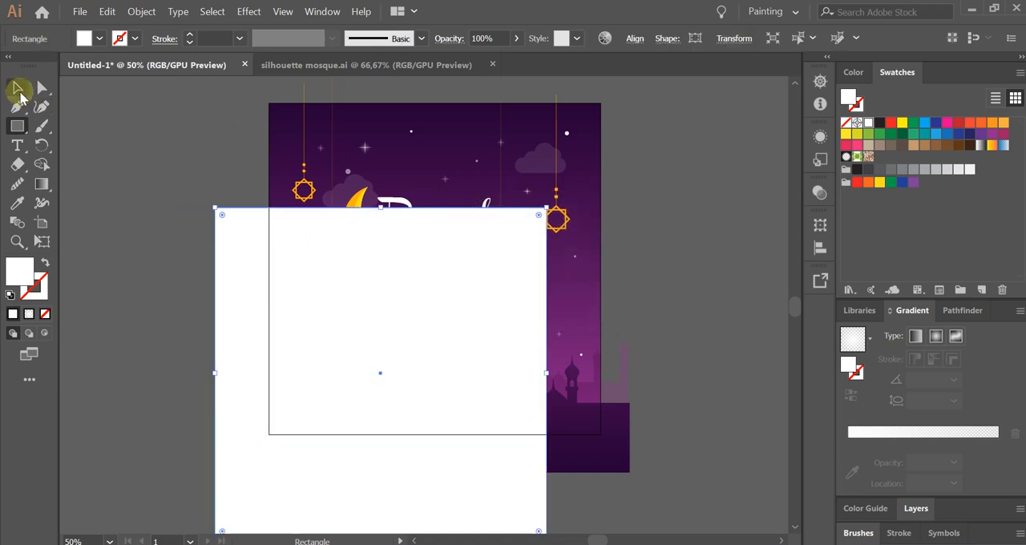
pyautogui.moveTo(349, 258); pyautogui.dragTo(361, 235)
pyautogui.click(635, 38)
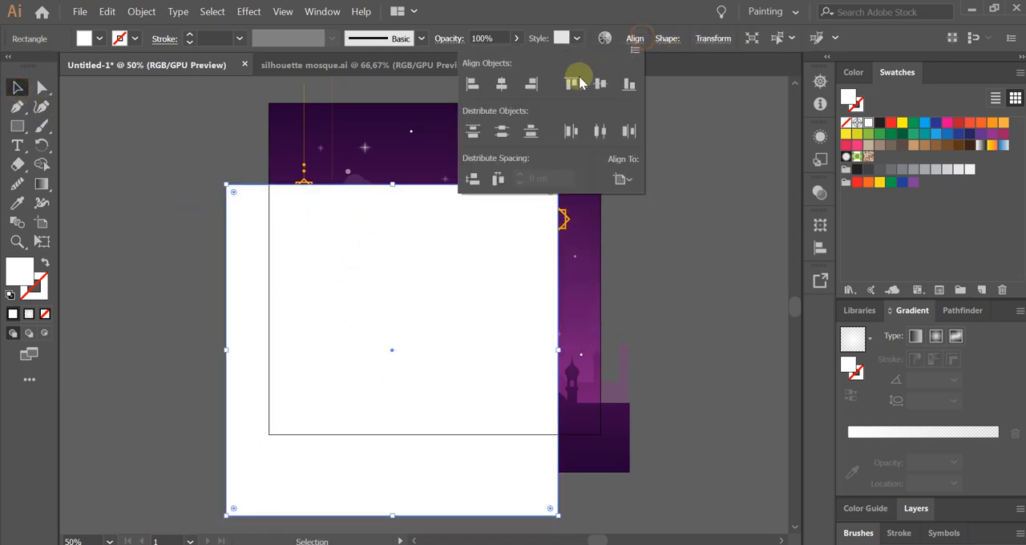
pyautogui.click(502, 84)
pyautogui.click(601, 84)
pyautogui.click(710, 273)
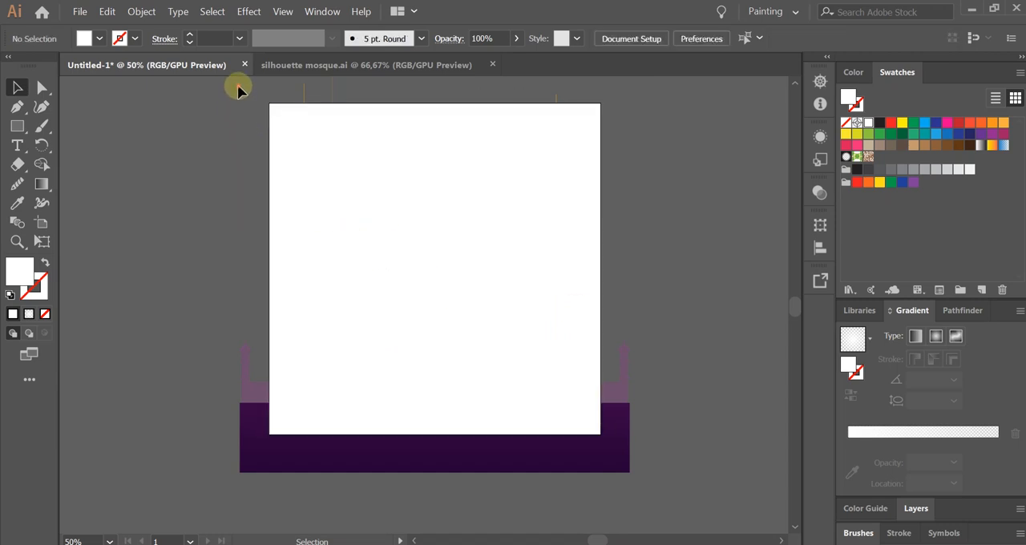
# Select all the artwork together with the white rectangle and make a clipping mask from it.
pyautogui.moveTo(237, 89); pyautogui.dragTo(664, 465)
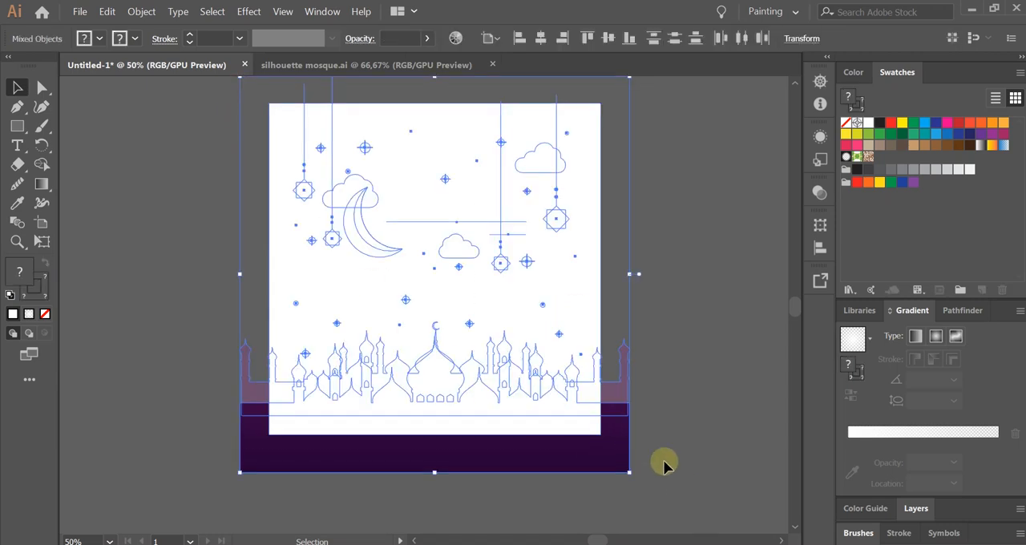
pyautogui.rightClick(450, 195)
pyautogui.click(518, 291)
pyautogui.click(701, 313)
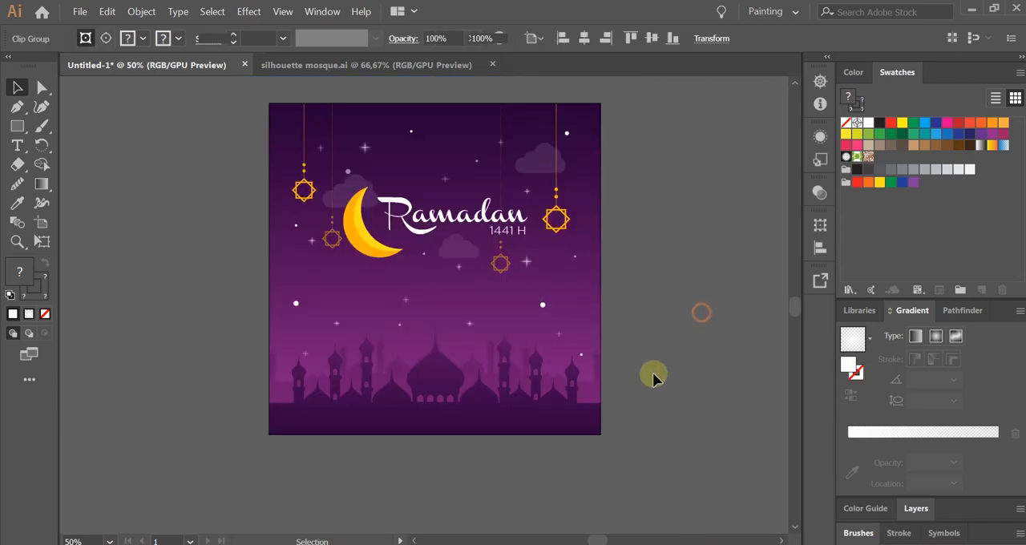
pyautogui.moveTo(665, 334); pyautogui.dragTo(667, 356)
pyautogui.scroll(1, 667, 360)
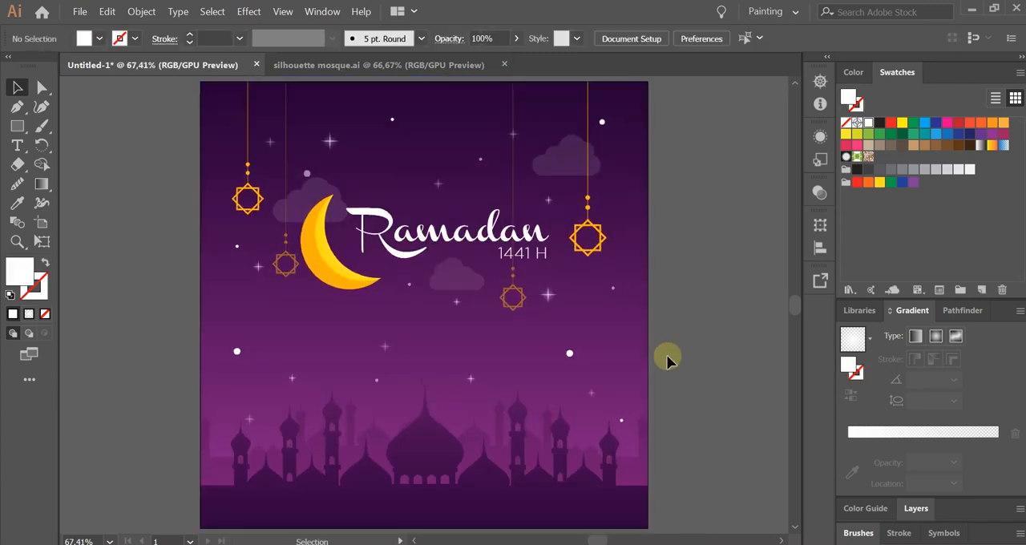